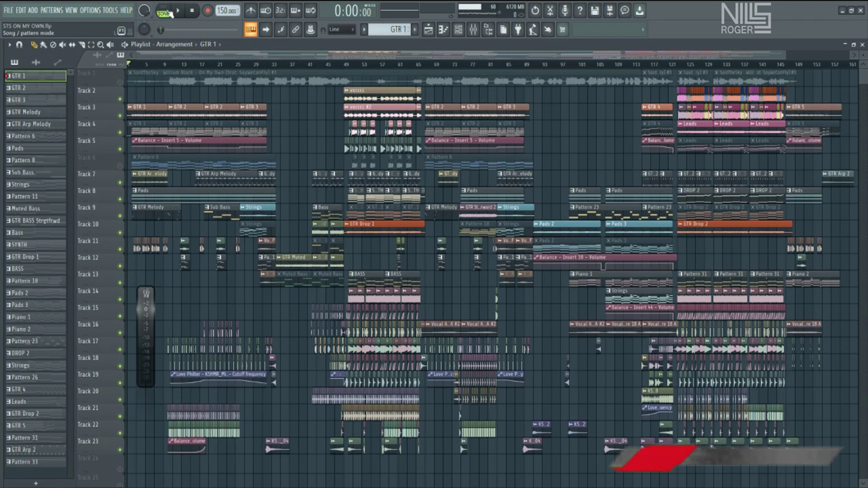
- Play the GTR 1 pattern and inspect the Kontakt channel's notes in the piano roll
left_click(457, 32)
left_click(442, 32)
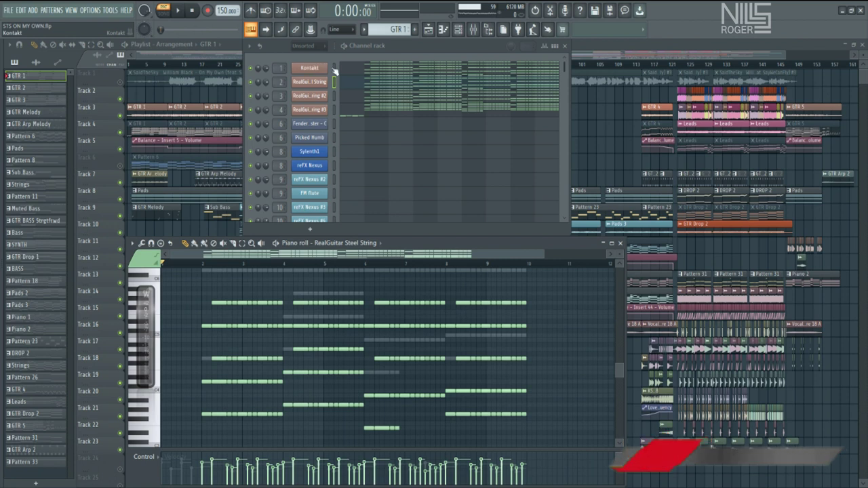
left_click(321, 69)
left_click(312, 72)
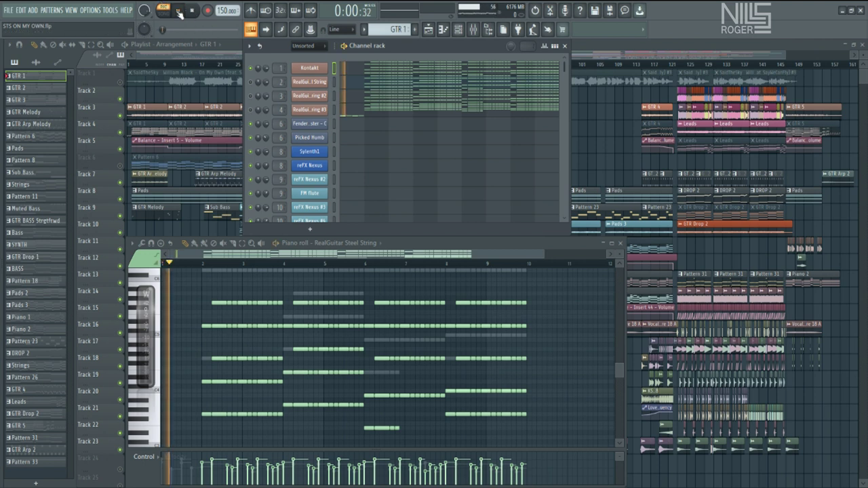
left_click(353, 71)
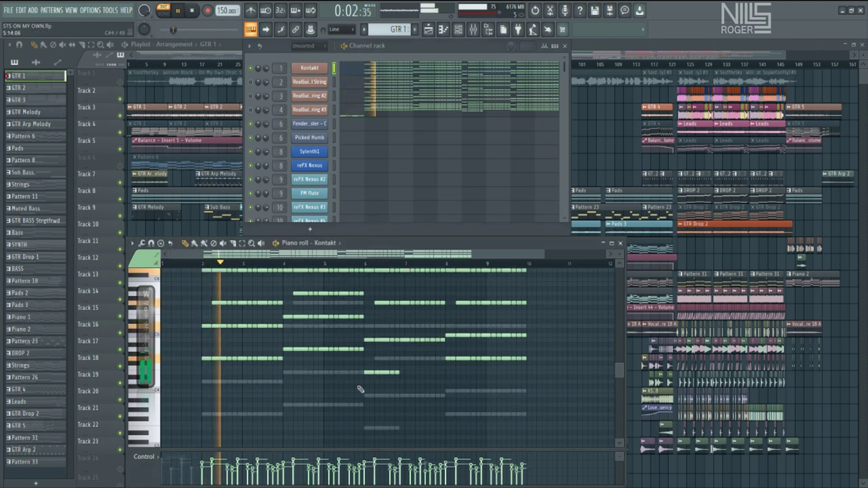
scroll(360, 389, "up", 5)
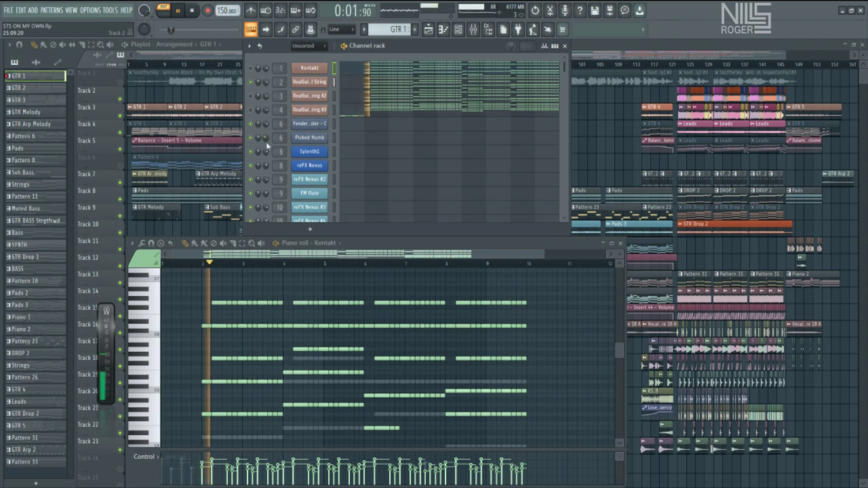
- Check the instruments on the three RealGuitar Steel String channels while GTR 1 plays
left_click(308, 83)
left_click(307, 83)
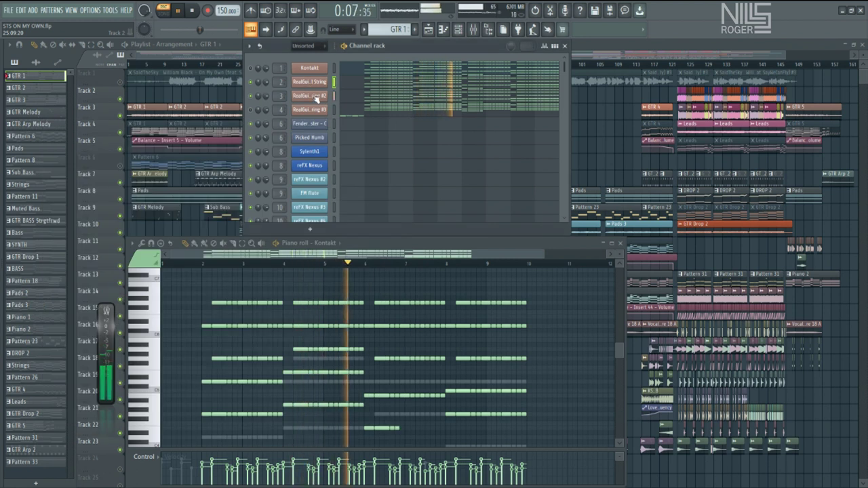
left_click(315, 99)
left_click(315, 99)
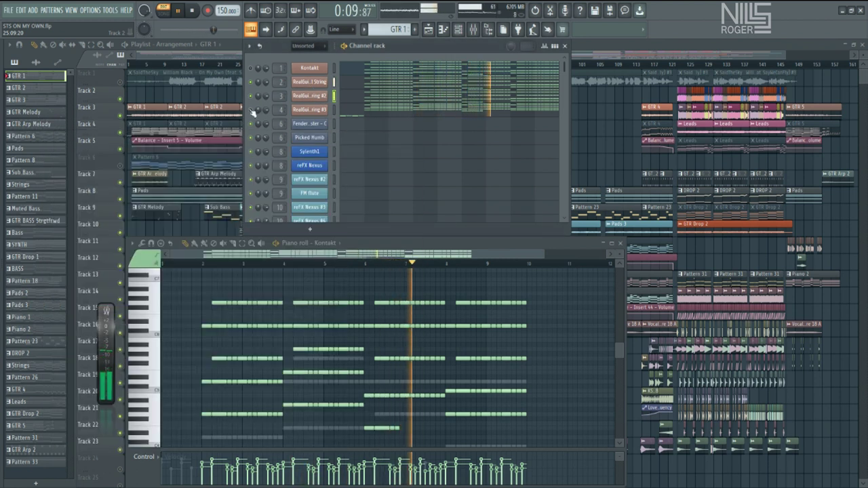
left_click(309, 110)
left_click(309, 111)
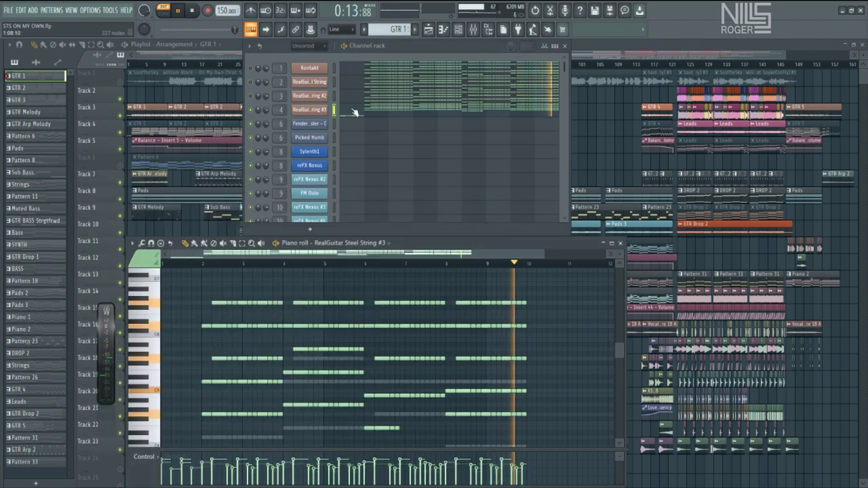
- Examine the RealGuitar Steel String #3 notes in the piano roll during playback of GTR 1, then stop playback
scroll(252, 369, "down", 6)
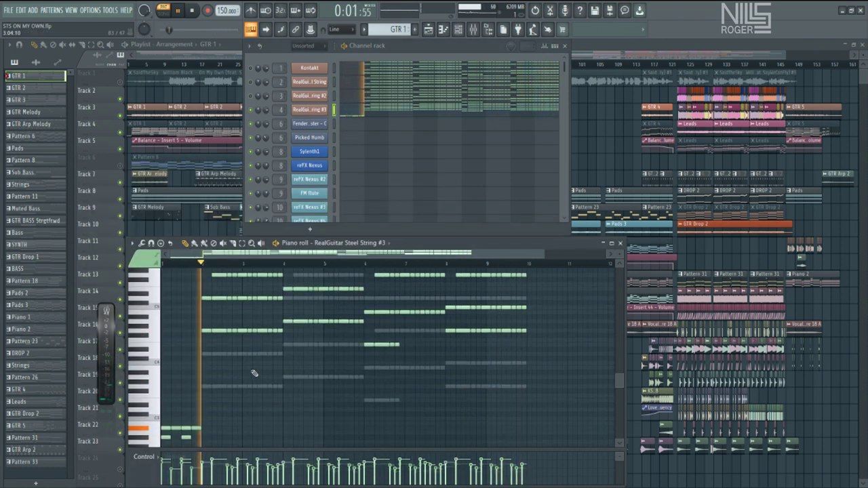
scroll(254, 373, "up", 3)
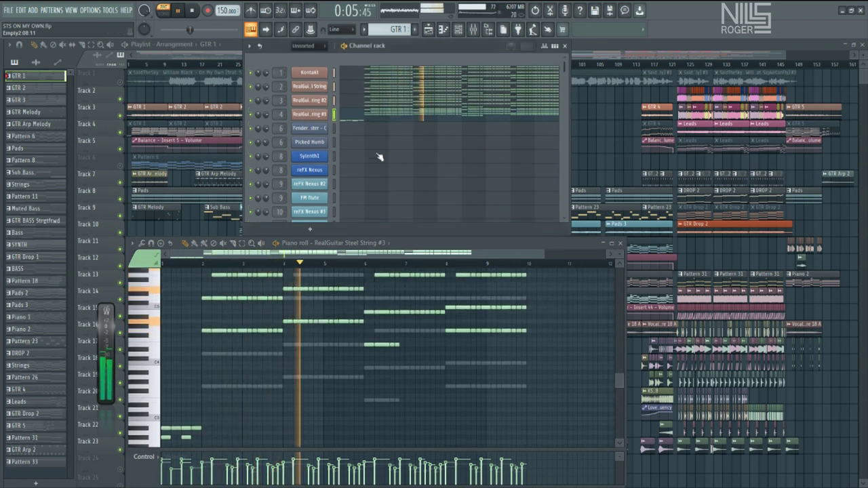
scroll(372, 357, "up", 6)
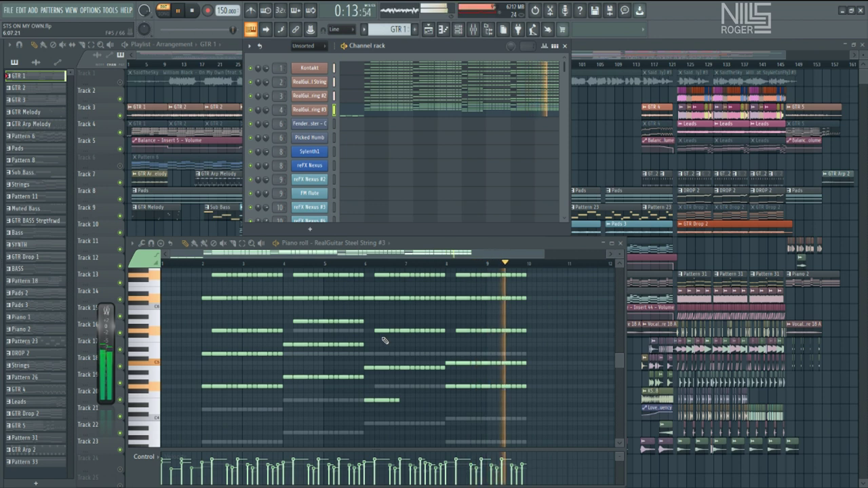
key("space")
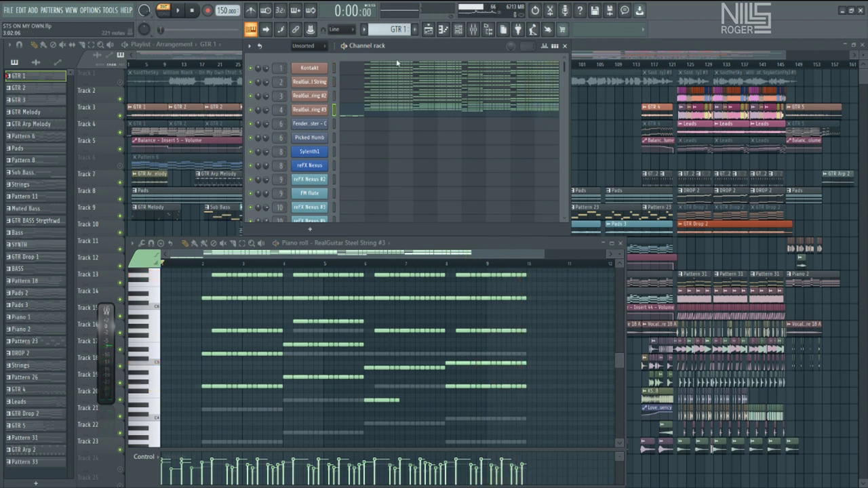
- Switch to the GTR 2 pattern, play it while viewing the RealGuitar Steel String #3 notes, and stop playback
scroll(398, 28, "down", 1)
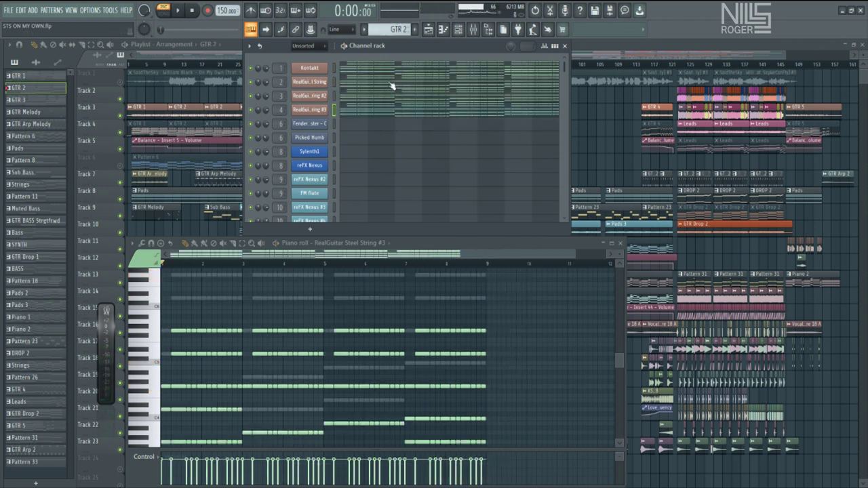
key("space")
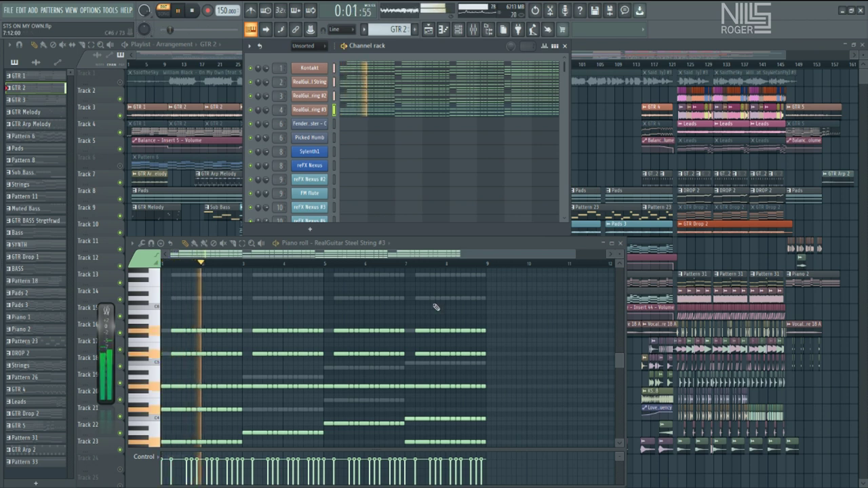
scroll(422, 317, "down", 2)
scroll(422, 317, "down", 1)
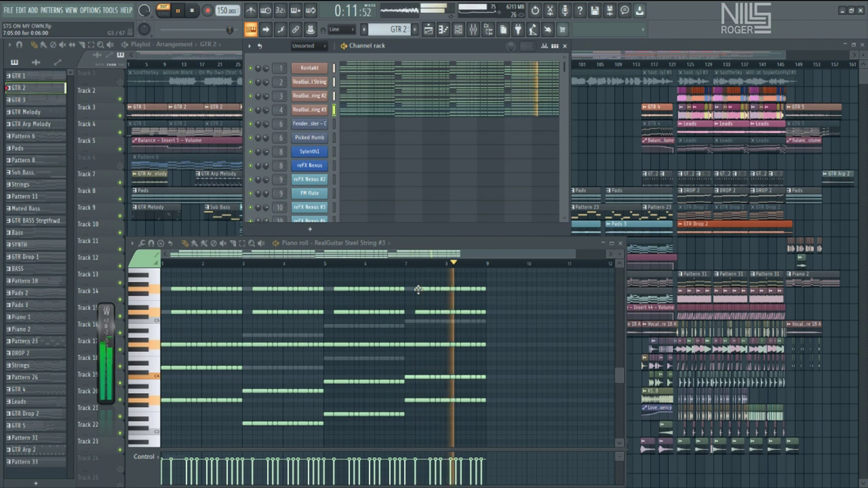
key("space")
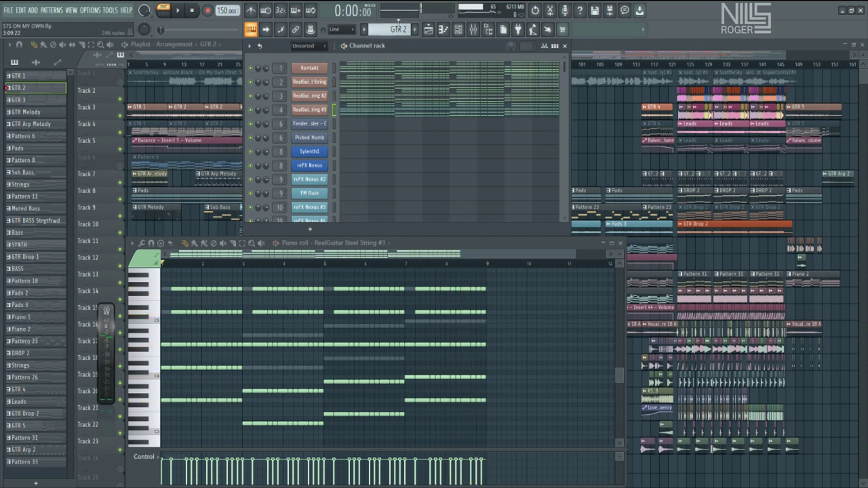
- Switch to the GTR 3 pattern, listen to it while viewing the Kontakt channel's notes, and stop playback
key("KP_Add")
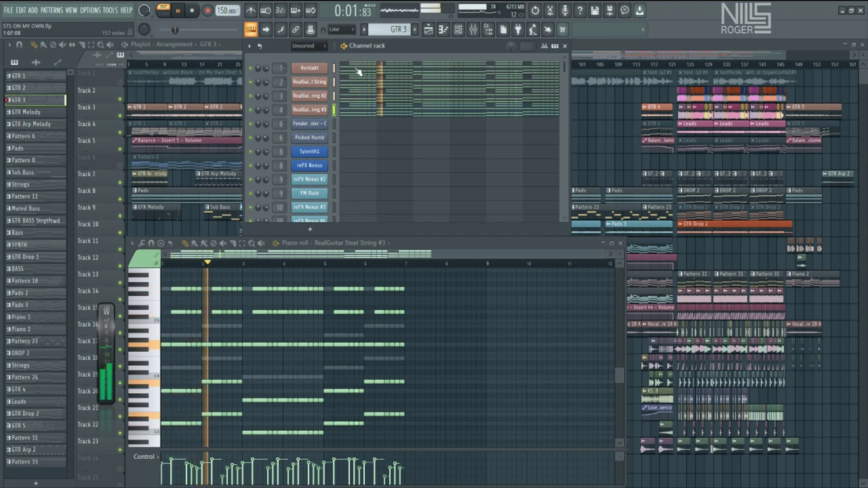
left_click(394, 68)
scroll(480, 329, "up", 3)
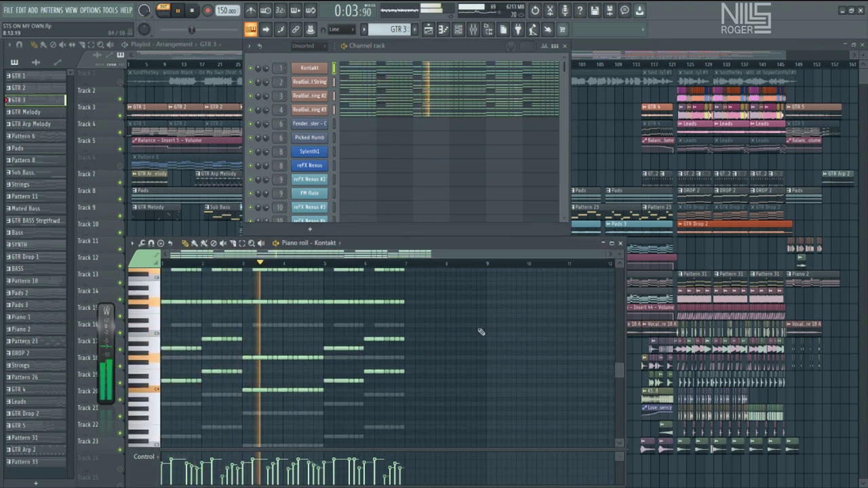
scroll(479, 330, "up", 1)
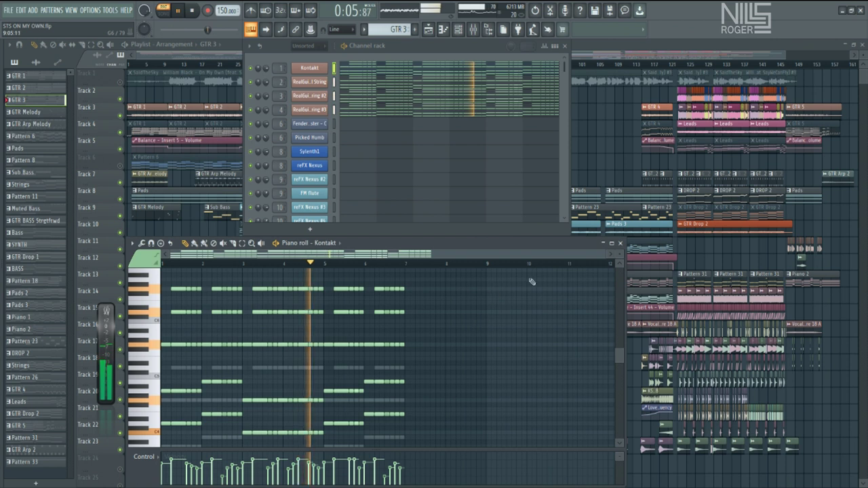
left_click_drag(602, 259, 559, 268)
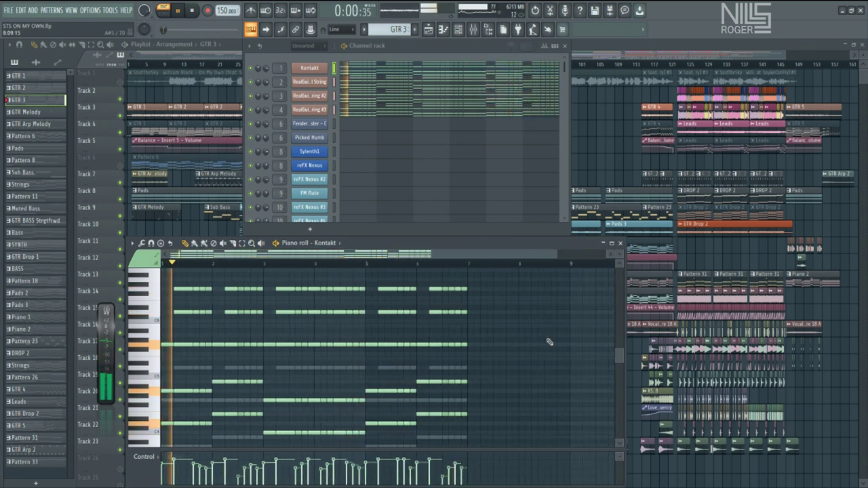
key("space")
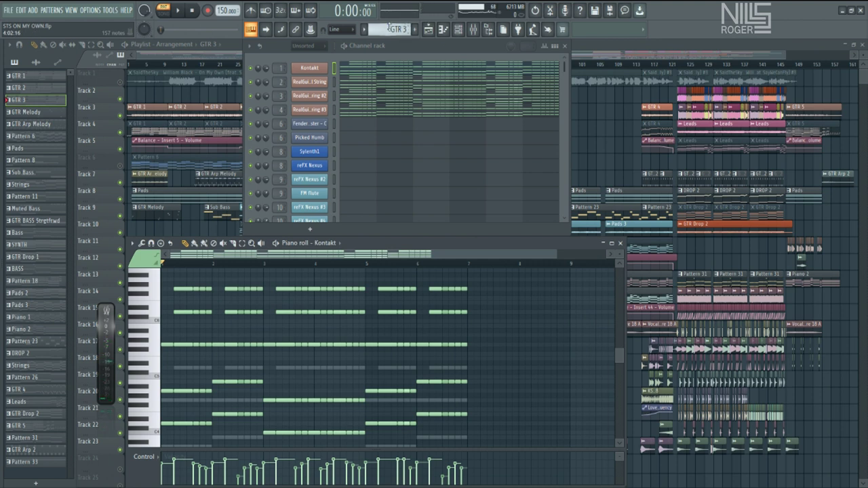
- Switch to the GTR Melody pattern and play it while viewing the full Fender Stratocaster - C melody in the piano roll
scroll(388, 27, "down", 1)
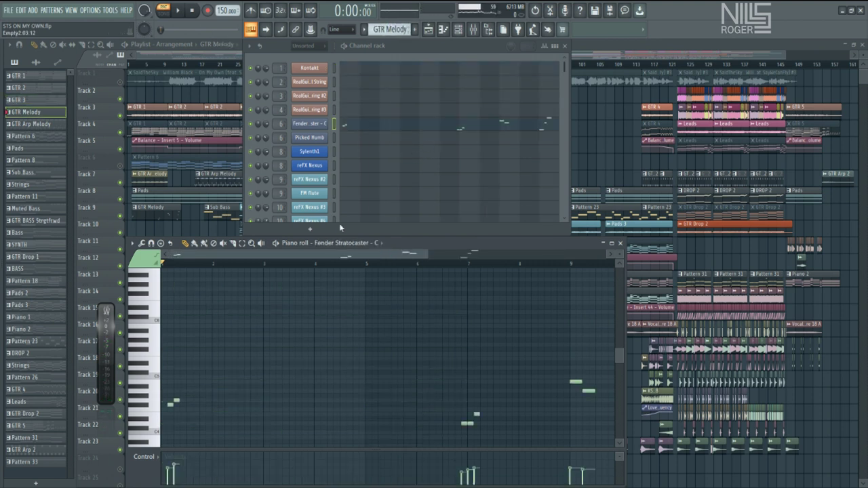
scroll(267, 388, "down", 2)
key("space")
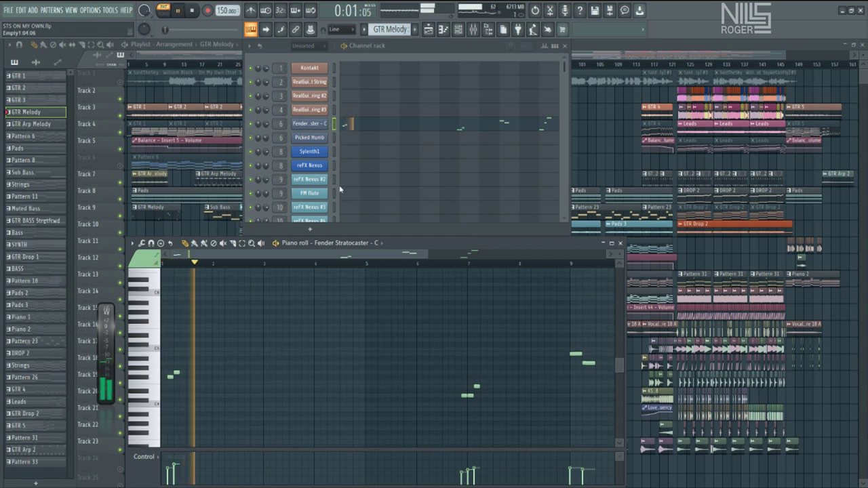
left_click_drag(426, 255, 529, 254)
left_click(364, 262)
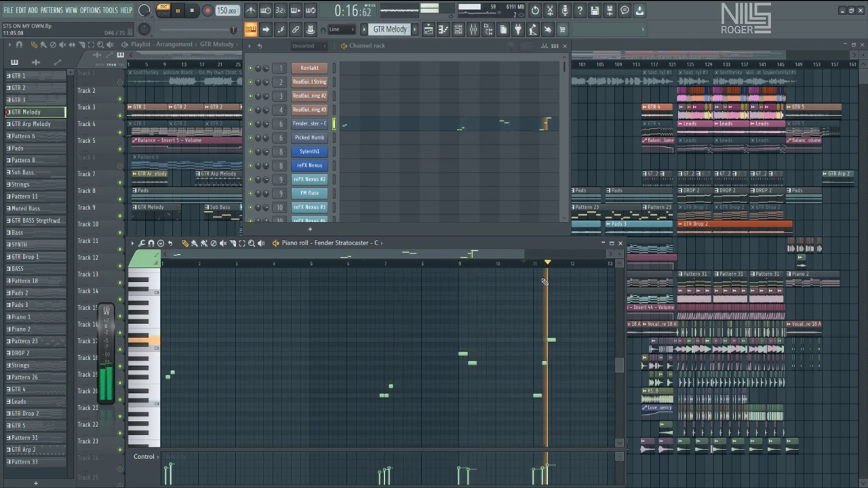
left_click(499, 260)
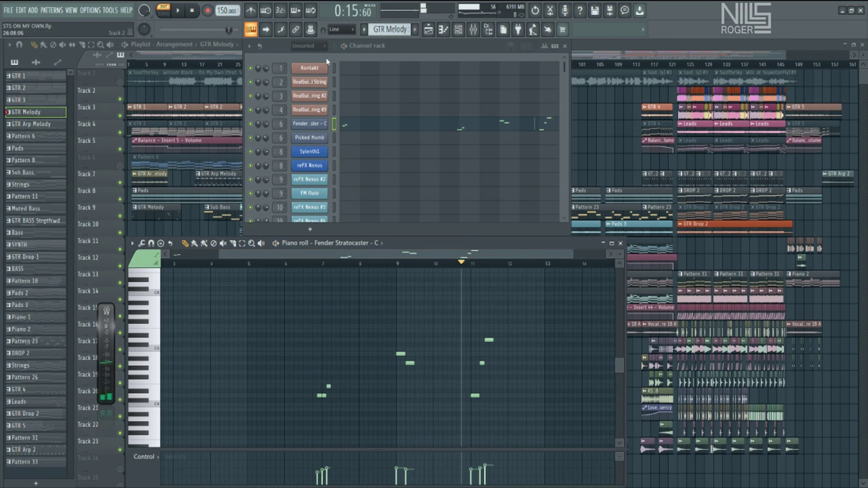
- Inspect the sampler settings of the Fender Stratocaster - C channel and close its window
left_click(313, 124)
left_click(314, 124)
left_click(314, 124)
left_click(37, 115)
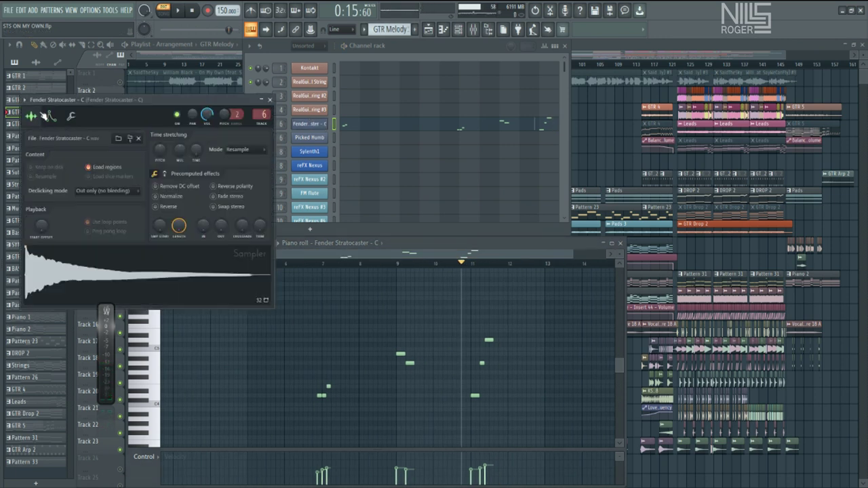
left_click(270, 100)
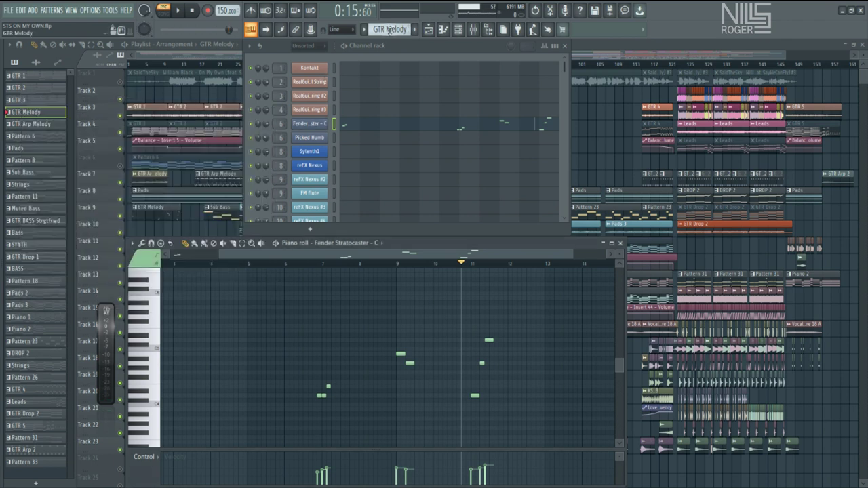
- Switch to the GTR Arp Melody pattern, play its Fender Stratocaster - C notes, and stop playback
scroll(389, 29, "down", 1)
key("space")
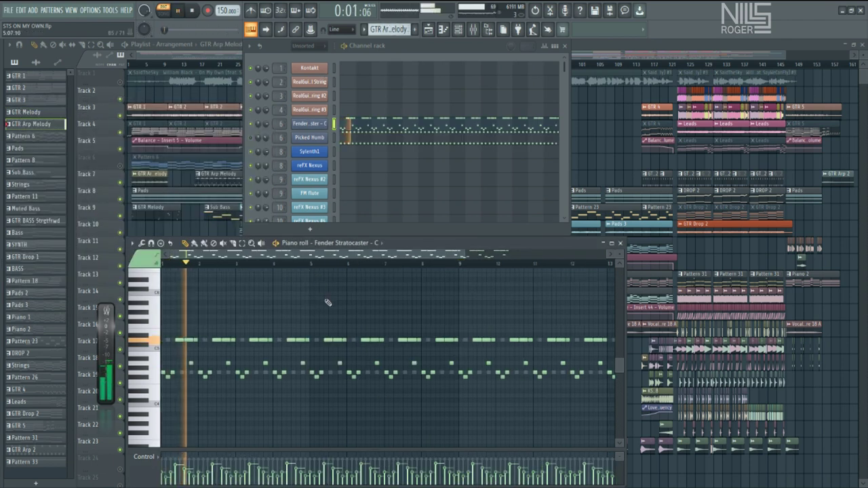
scroll(327, 303, "down", 1)
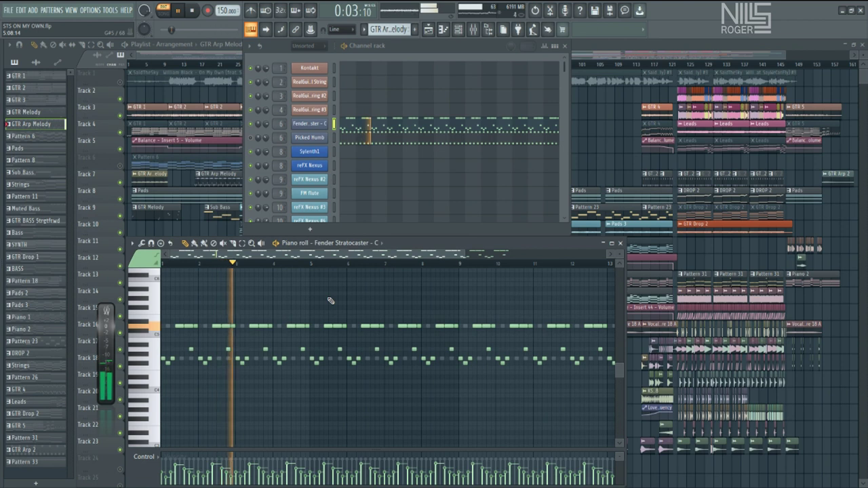
left_click_drag(461, 254, 366, 254)
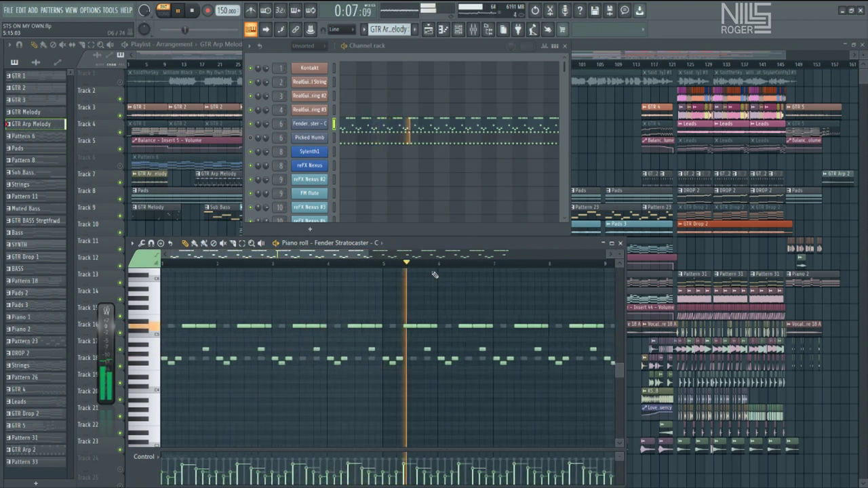
key("space")
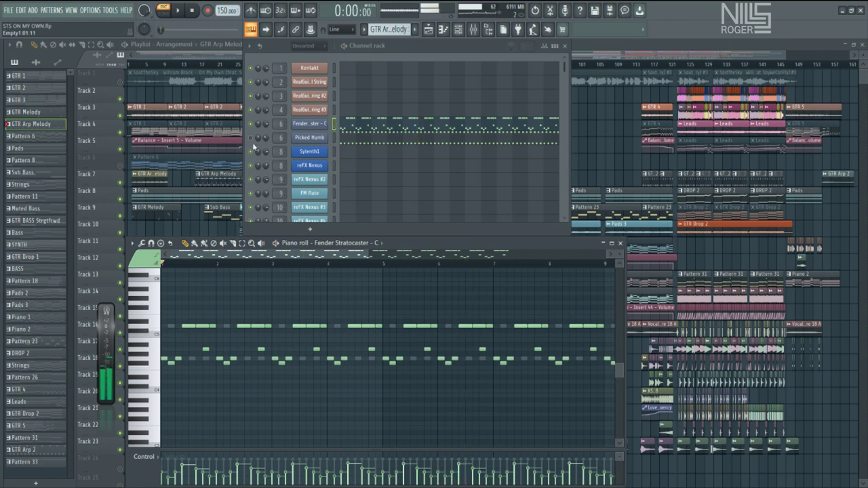
- Play the Picked Humb channel's notes in GTR Arp Melody, check its DirectWave instrument, and stop playback
left_click(310, 139)
key("space")
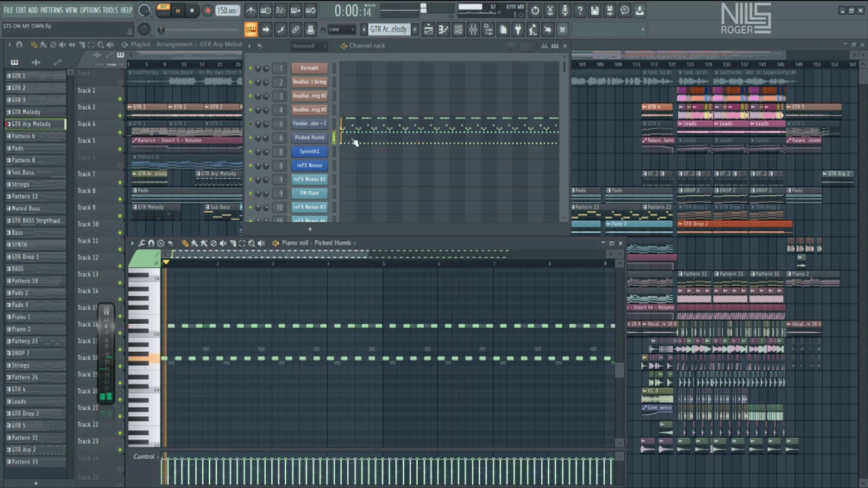
left_click(310, 138)
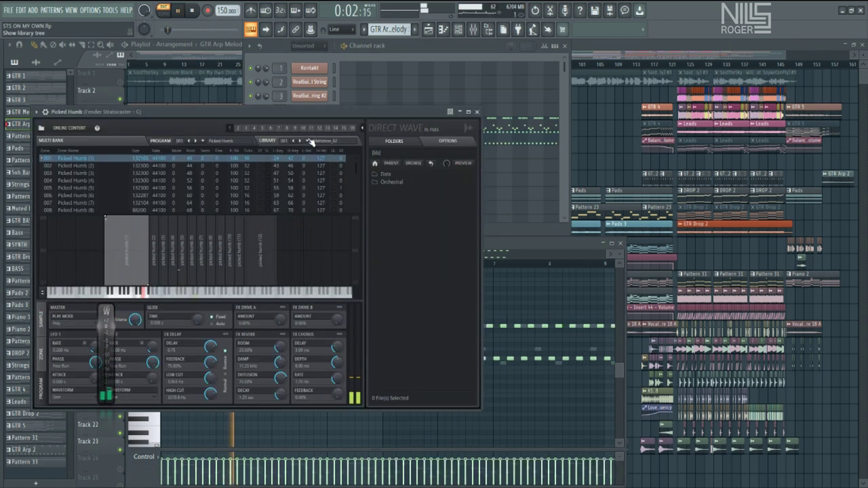
left_click(476, 112)
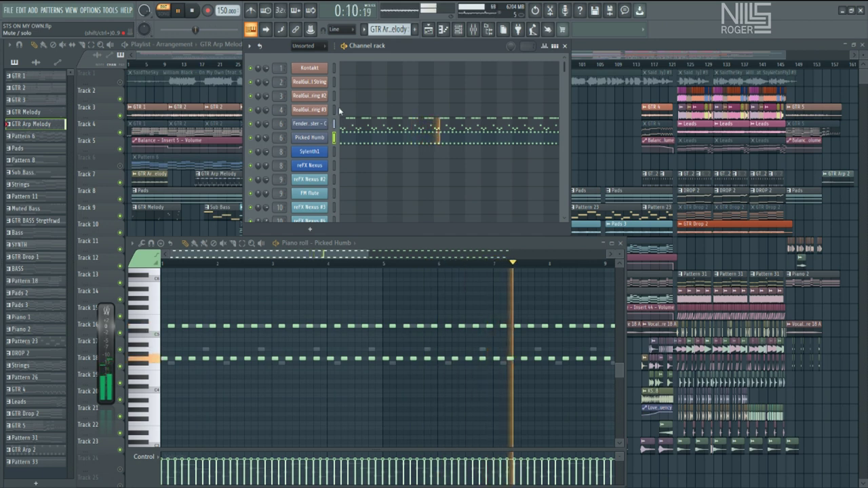
key("space")
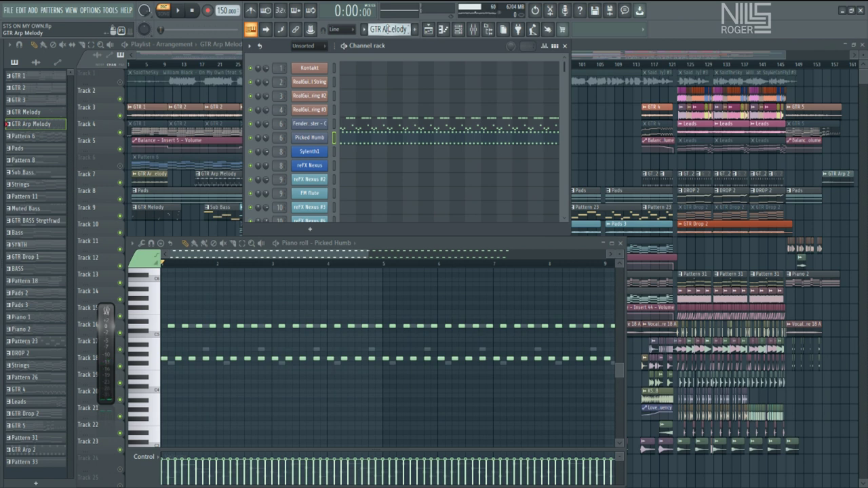
- Switch to Pattern 6 and play it while viewing the Fender Stratocaster - C notes in the piano roll
scroll(386, 29, "down", 1)
left_click(351, 122)
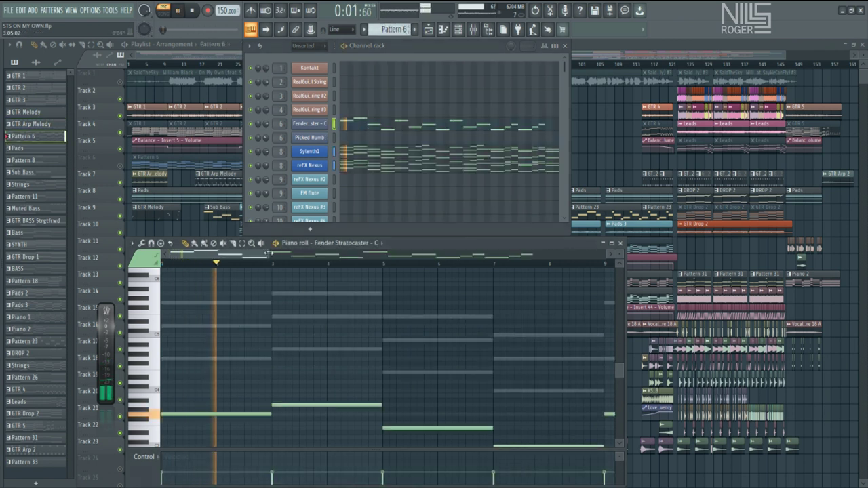
scroll(370, 305, "down", 3, "ctrl")
scroll(359, 312, "down", 3)
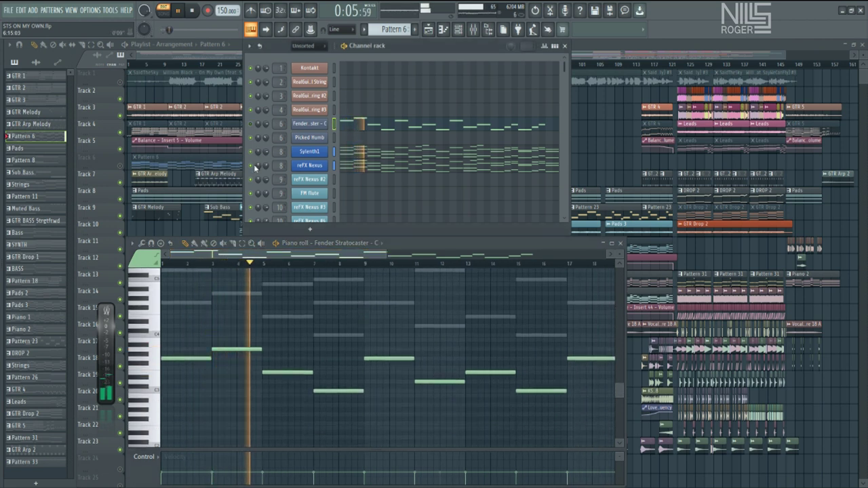
- Inspect the Sylenth1 and reFX Nexus instruments of Pattern 6, close their windows, and view the full reFX Nexus chord notes
left_click(312, 154)
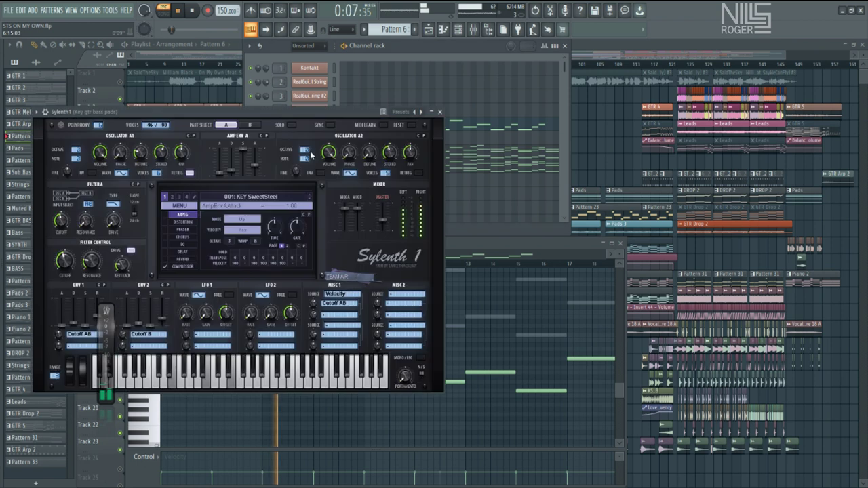
left_click(439, 112)
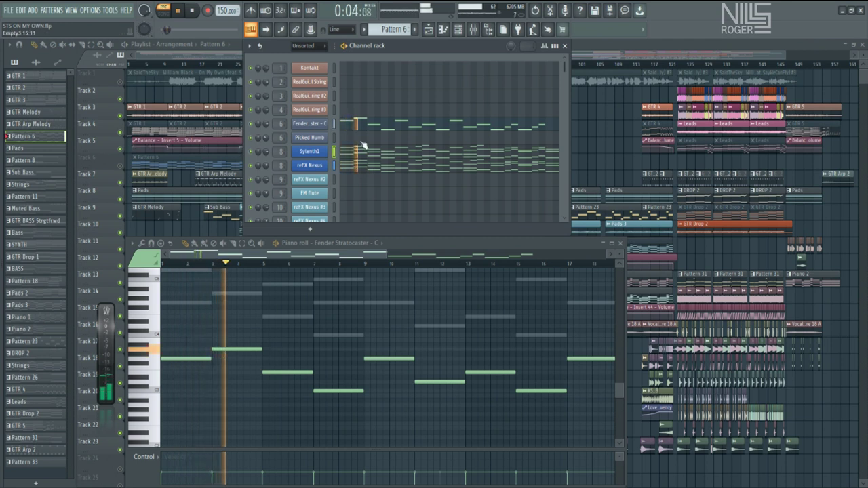
left_click(324, 169)
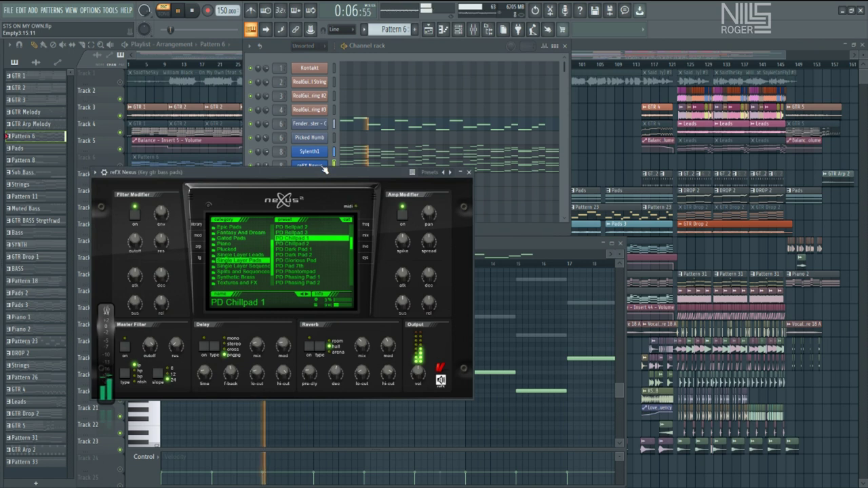
left_click(468, 173)
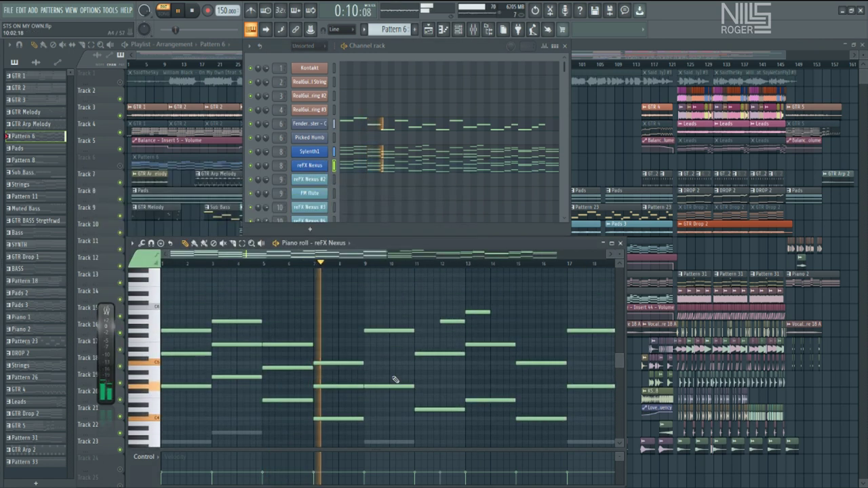
left_click_drag(384, 254, 564, 263)
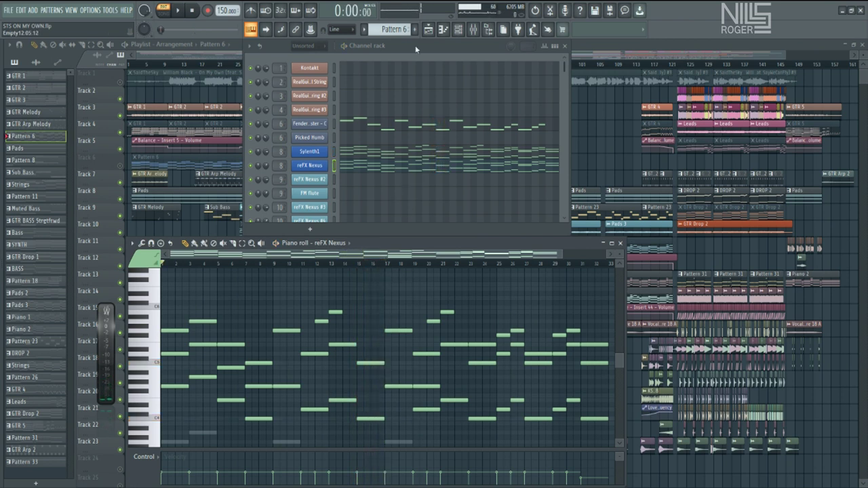
- Switch to the Pads pattern, play its reFX Nexus #2 notes, and check that channel's instrument preset before closing its window
scroll(391, 30, "down", 1)
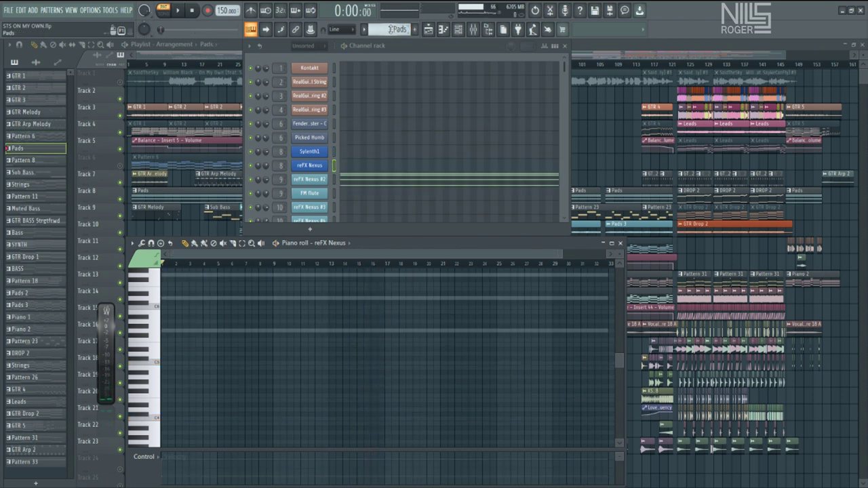
left_click(360, 181)
key("space")
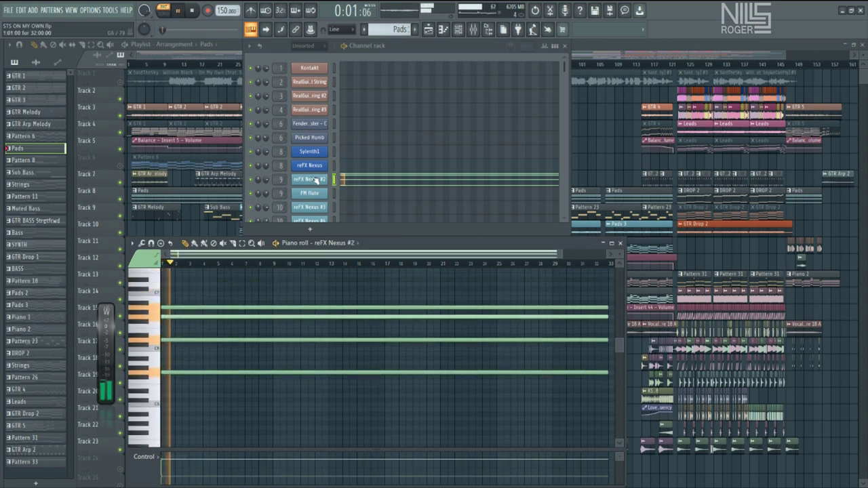
left_click(317, 181)
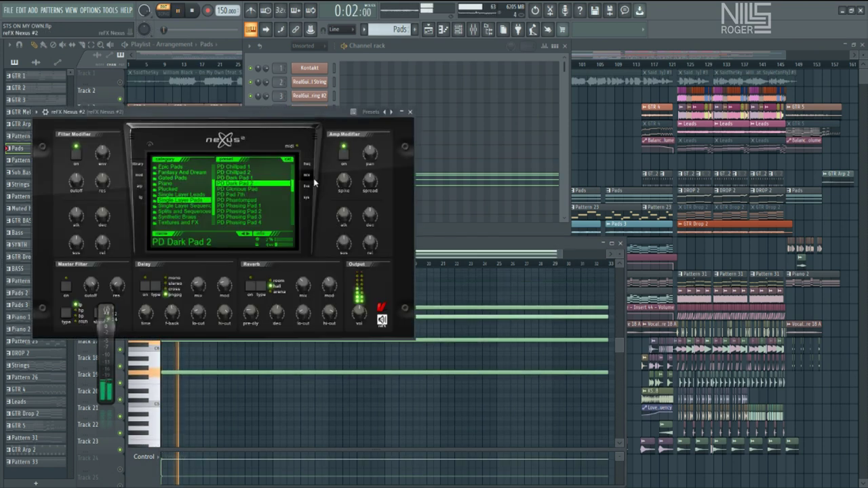
left_click(411, 111)
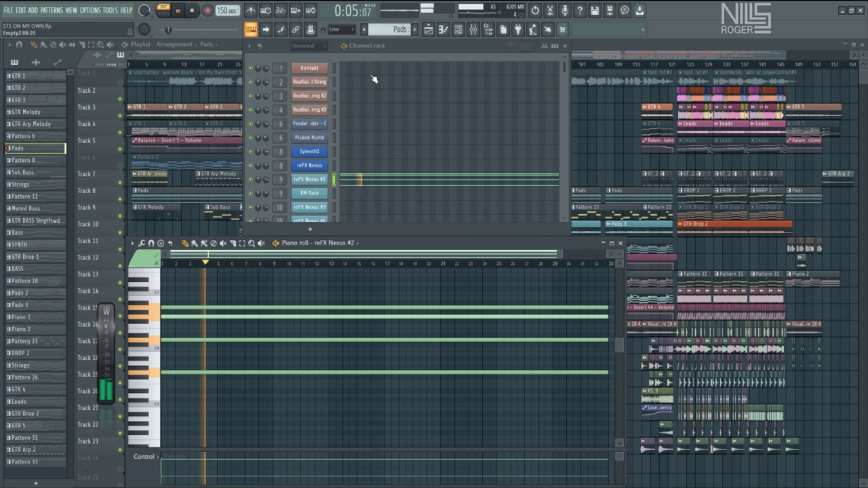
- Switch to Pattern 8, show the Choir Ahh notes enlarged in the piano roll, play them, and stop playback
left_click(23, 160)
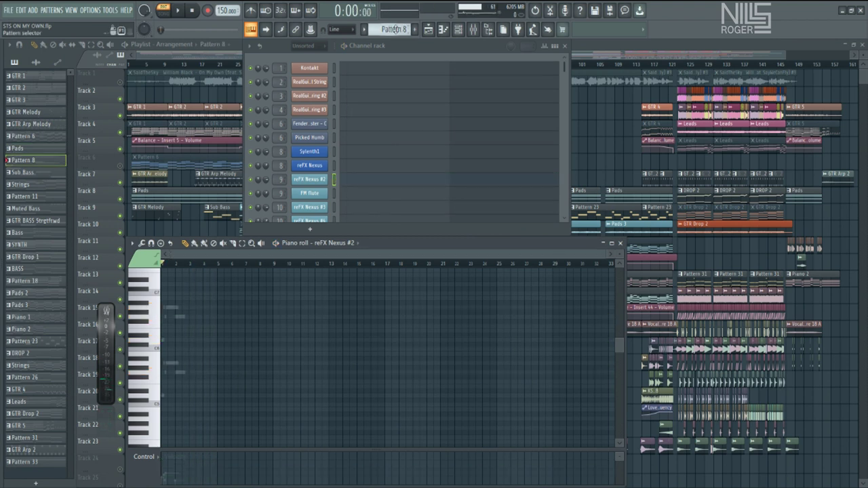
scroll(403, 123, "down", 4)
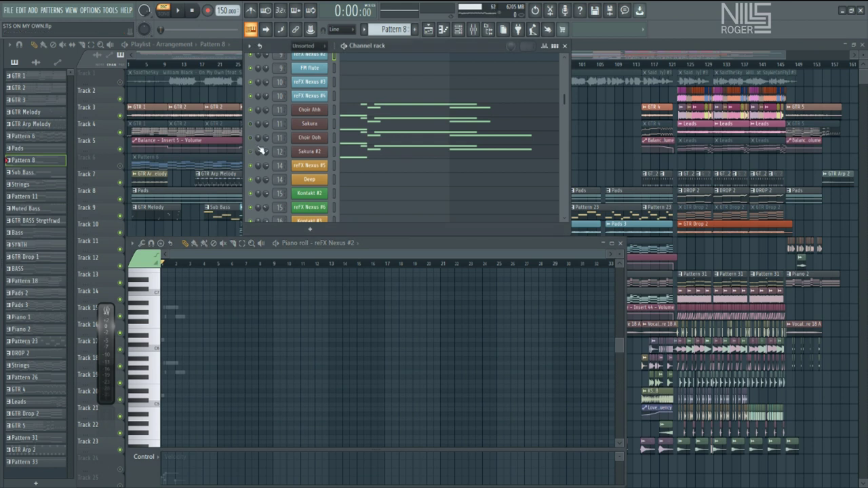
scroll(311, 301, "up", 2)
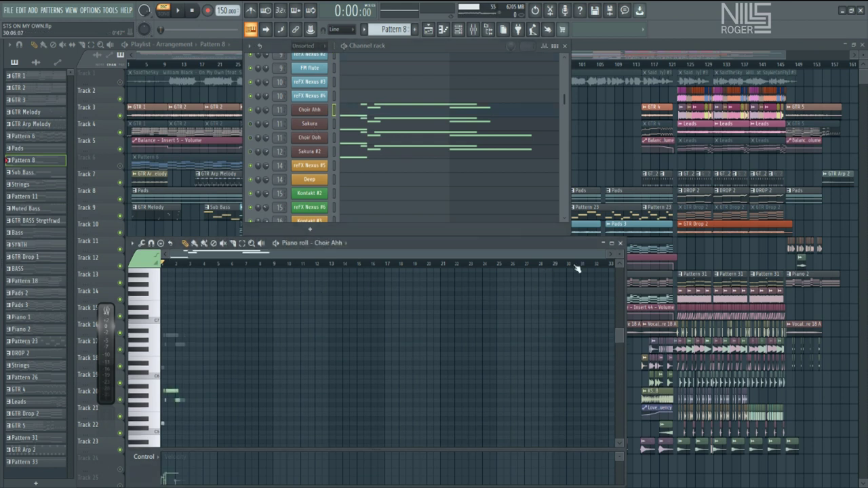
left_click_drag(603, 256, 222, 256)
key("space")
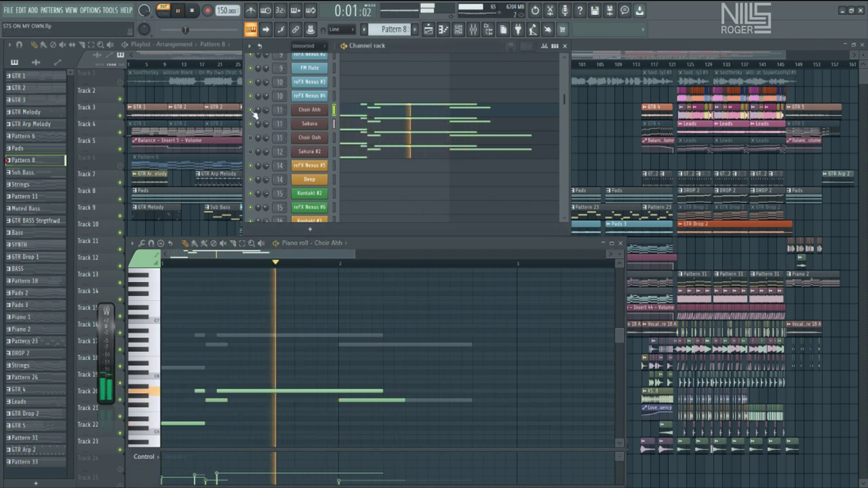
key("space")
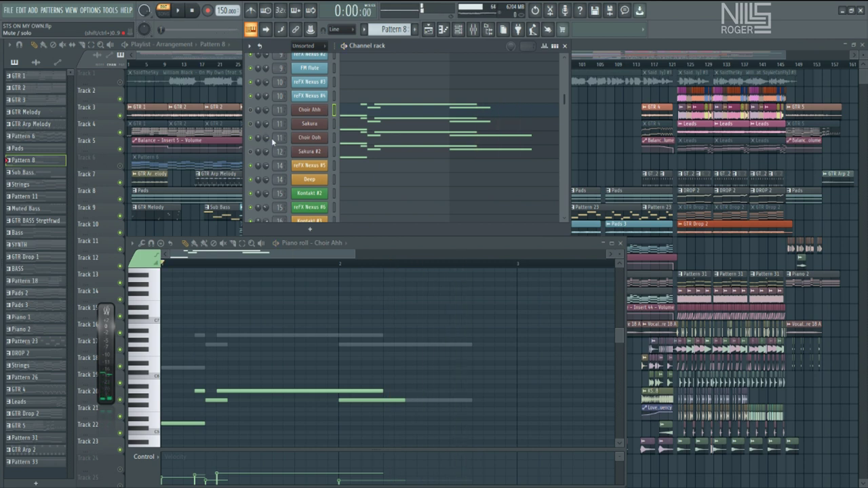
- Inspect the DirectWave instrument of the Choir Ooh channel during playback, close its window, and restart playback
left_click(310, 138)
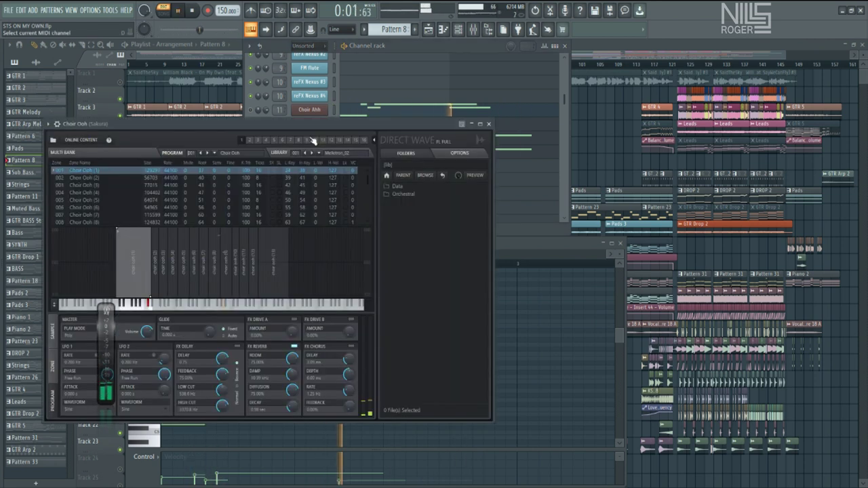
key("Escape")
key("space")
key("space")
- Inspect the Sakura #2 instrument, close its window, and play the Pattern 8 choir and Sakura layers together
left_click(309, 152)
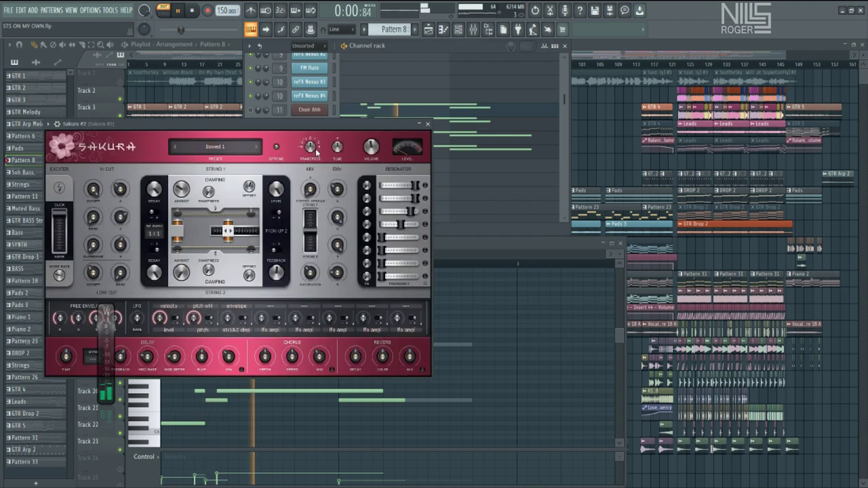
left_click(427, 125)
key("space")
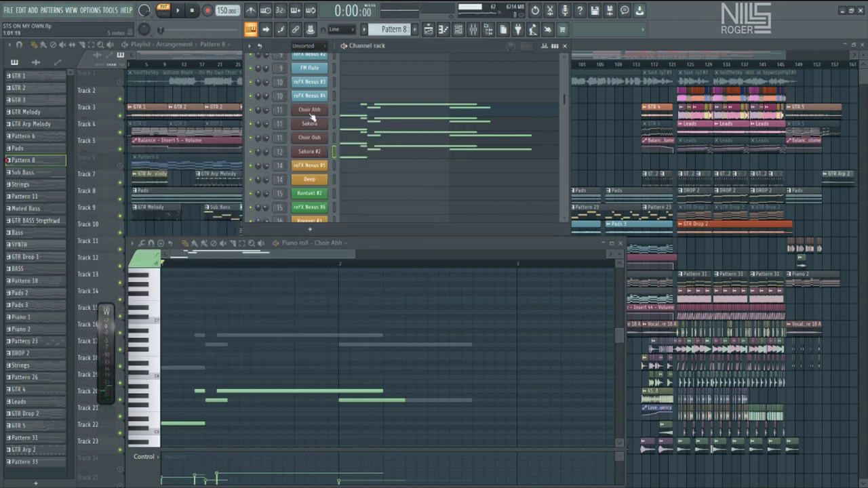
key("space")
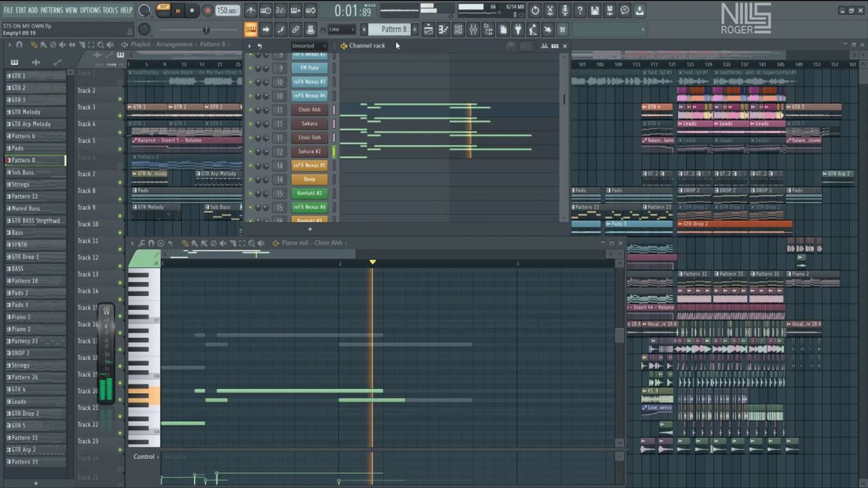
- Switch to the Sub Bass pattern and play it while viewing the reFX Nexus #5 notes in a wider piano roll range
scroll(384, 30, "down", 1)
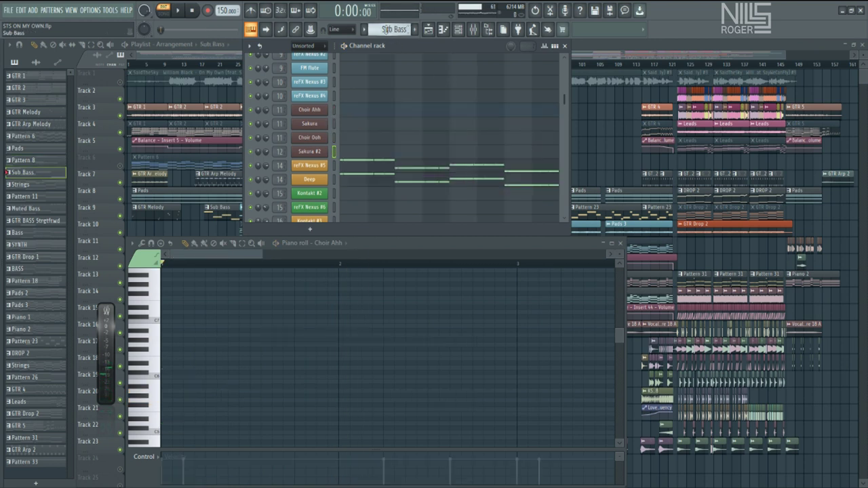
left_click(362, 163)
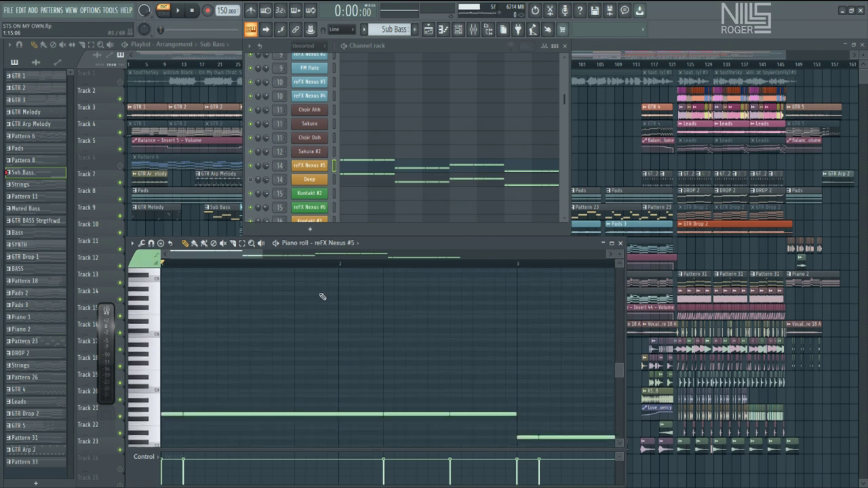
scroll(322, 294, "down", 3)
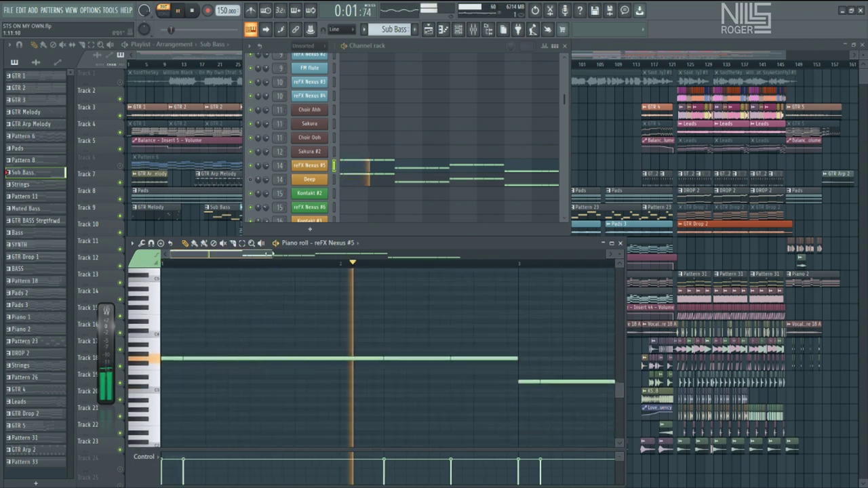
left_click_drag(262, 253, 409, 252)
scroll(441, 294, "down", 2)
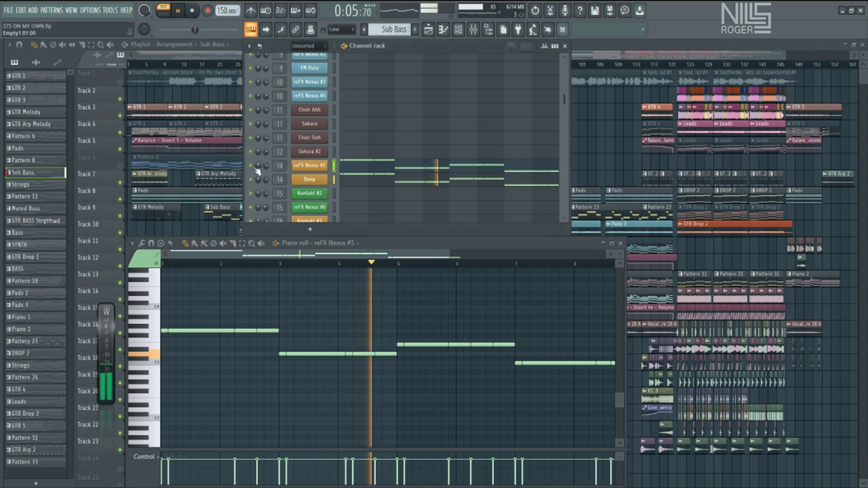
- Inspect the Sytrus instrument of the Deep channel, close it, view the remaining Sub Bass notes, and stop playback
left_click(305, 180)
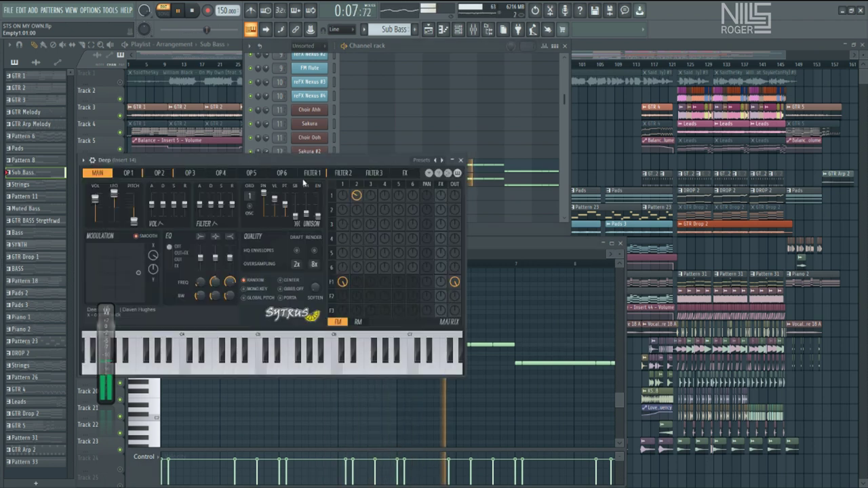
left_click(460, 160)
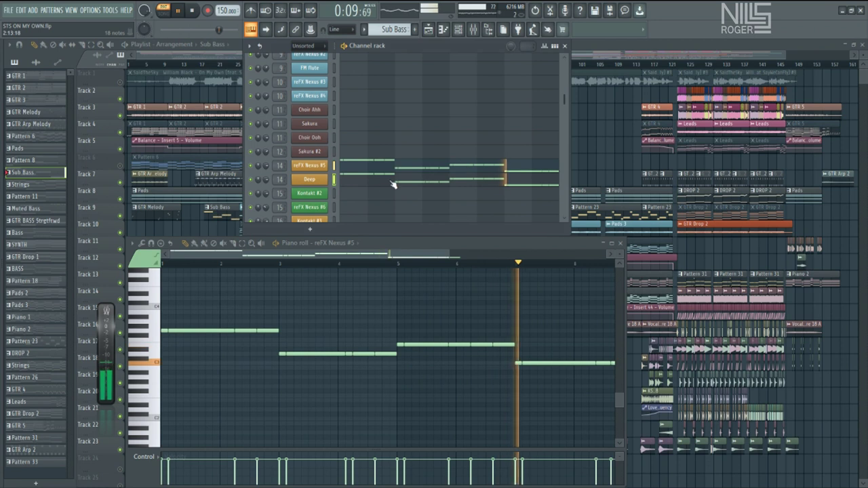
left_click_drag(417, 249, 491, 250)
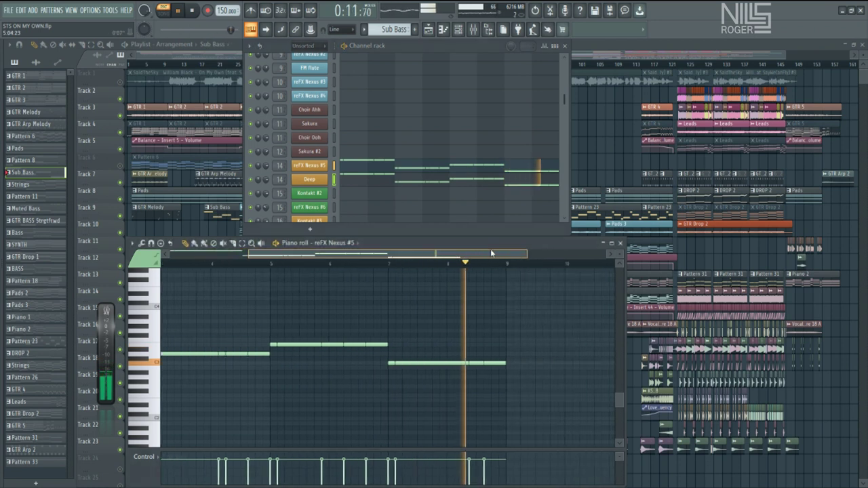
key("space")
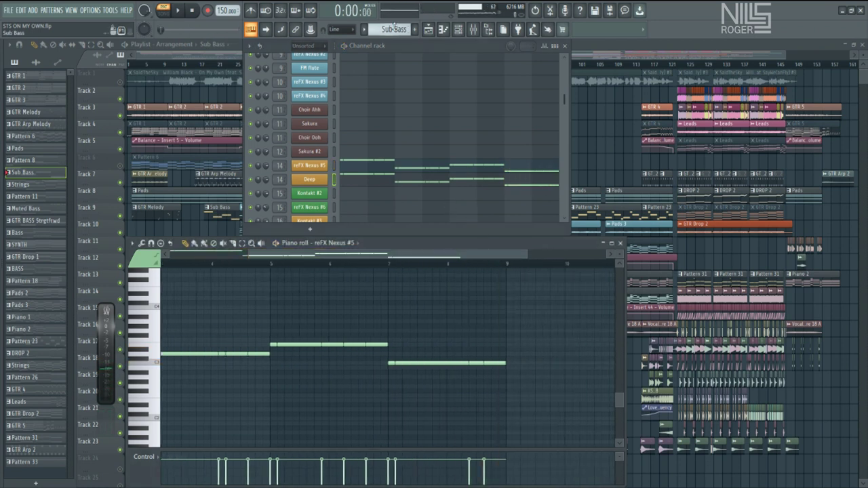
- Switch to the Strings pattern, play the FM flute notes in the piano roll, and check that channel's instrument
scroll(394, 27, "down", 1)
scroll(332, 150, "up", 3)
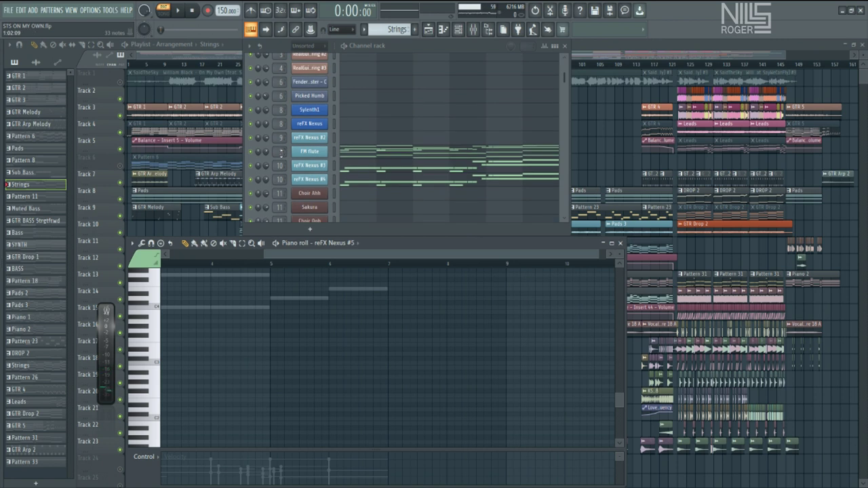
left_click(359, 155)
key("space")
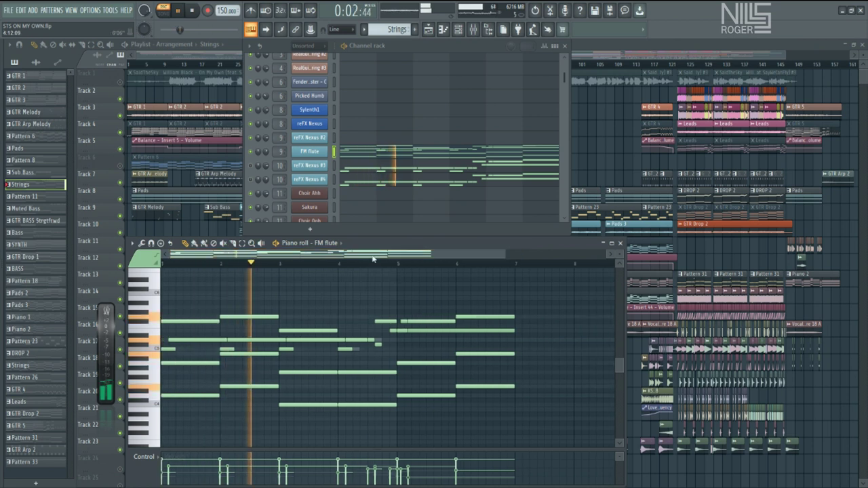
left_click(307, 154)
left_click(449, 148)
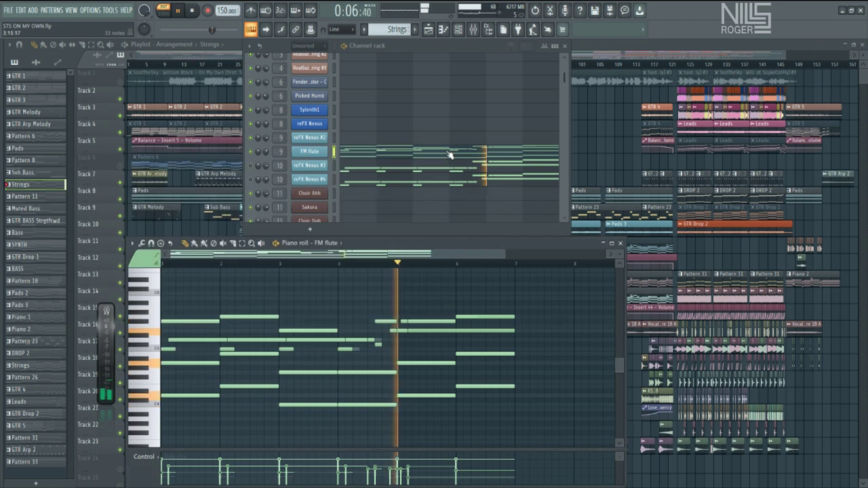
- Play the reFX Nexus #3 layer of the Strings pattern and examine the Sidechain track's effects in the mixer
key("space")
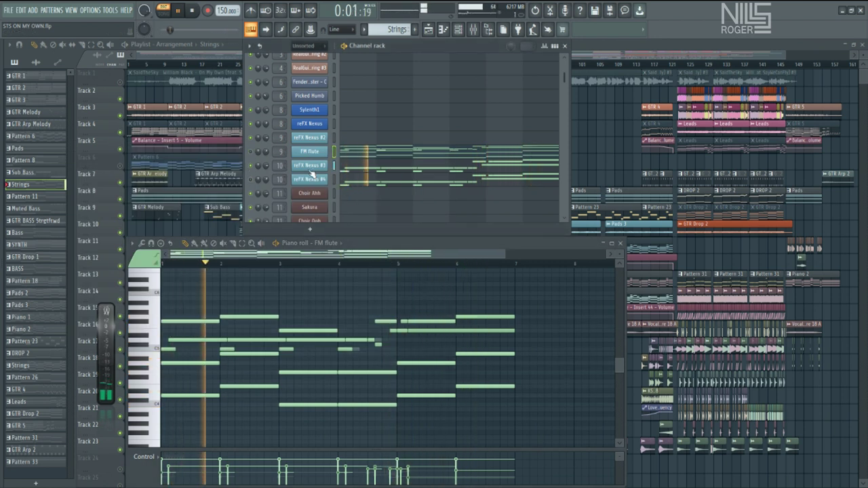
left_click(477, 26)
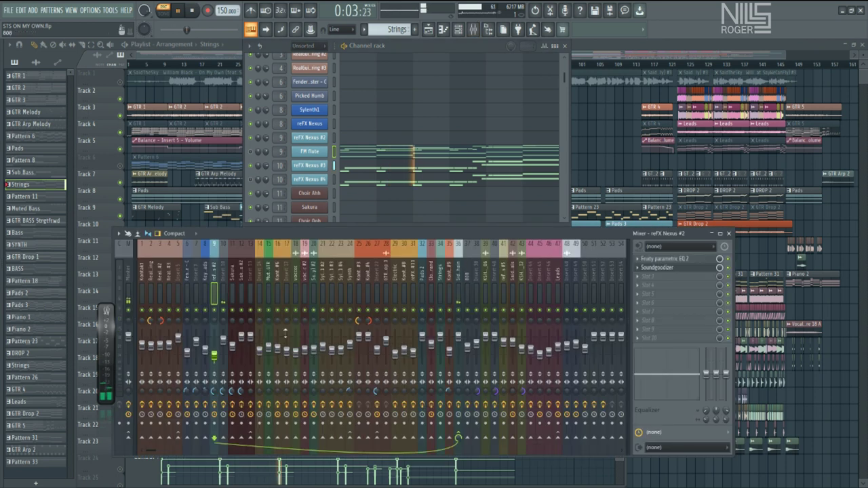
left_click(458, 288)
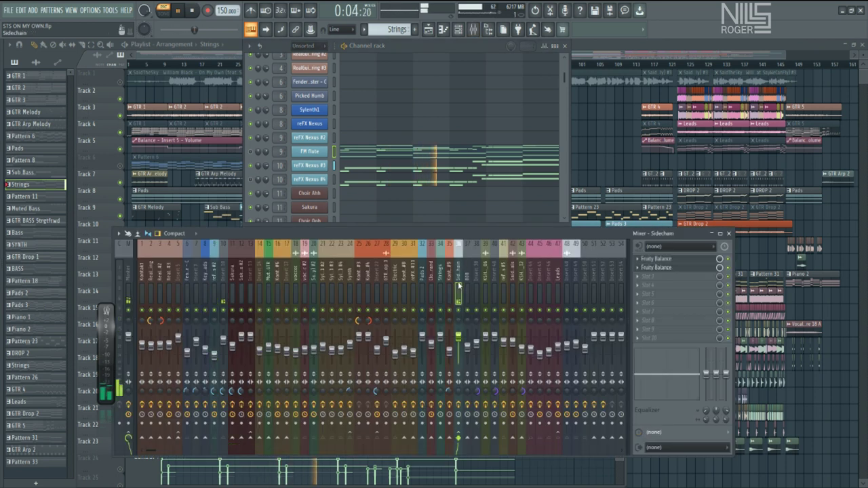
left_click(221, 277)
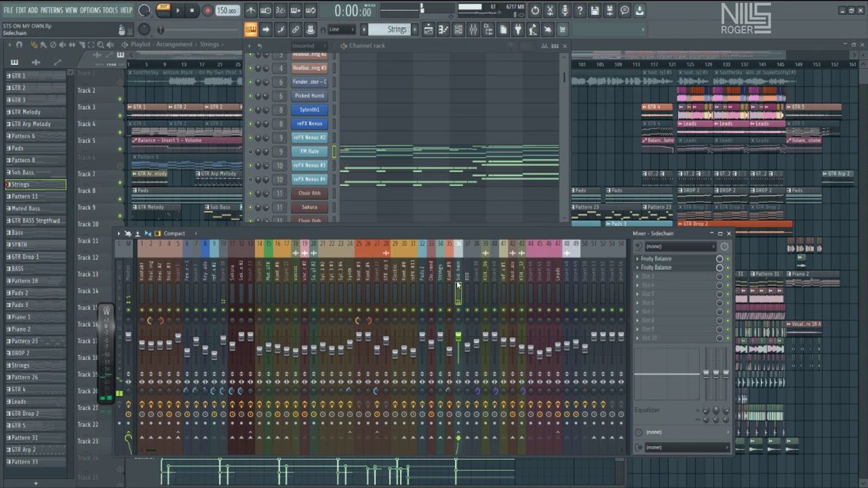
- Select the Insert 10 mixer track, check the reFX Nexus #4 instrument of the Strings pattern, close it, and keep the pattern playing
left_click(224, 282)
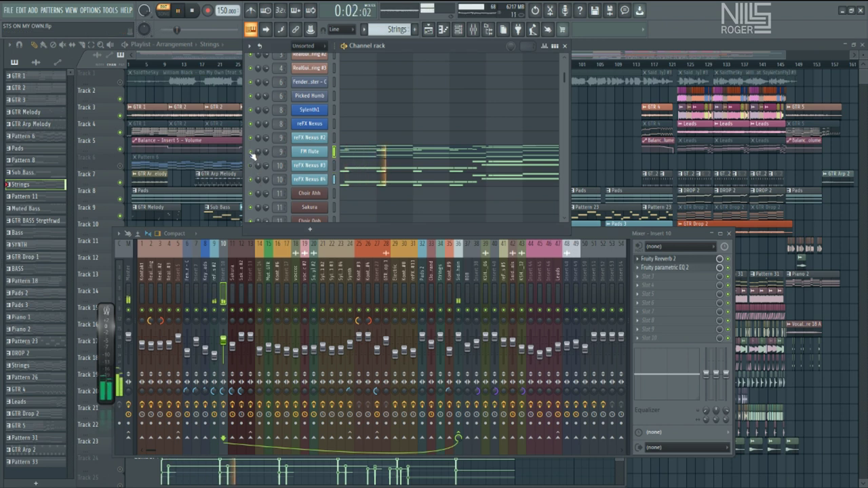
left_click(311, 181)
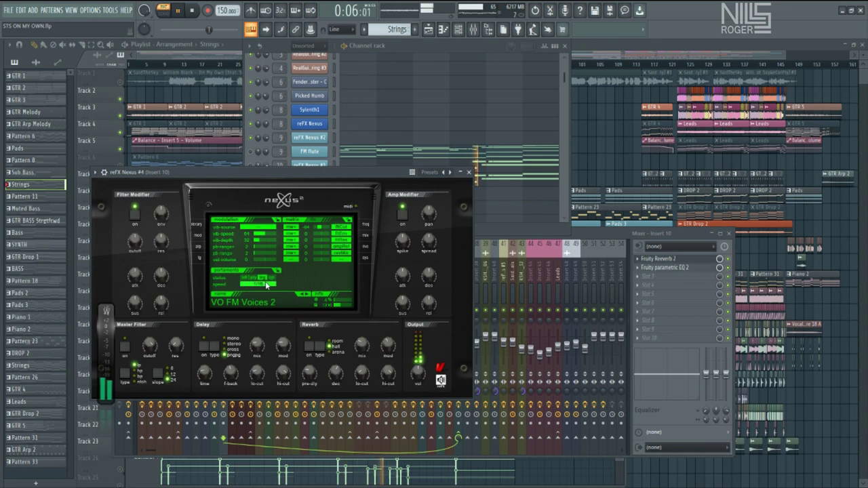
left_click(469, 173)
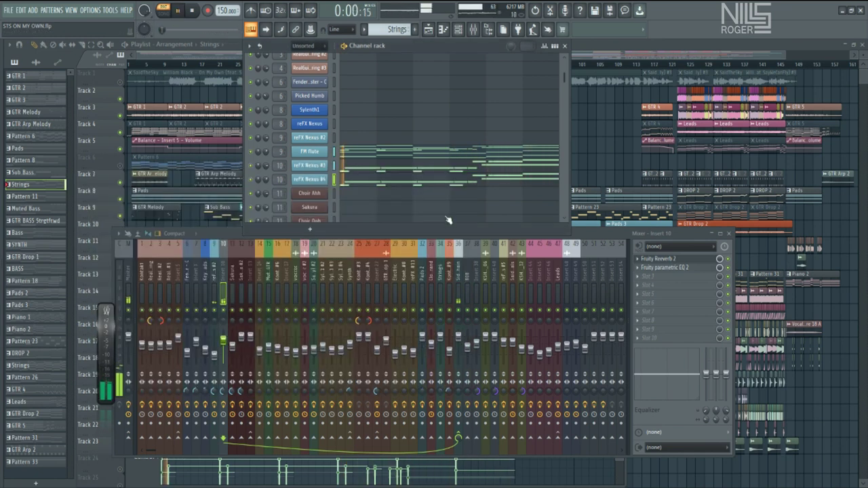
left_click(371, 183)
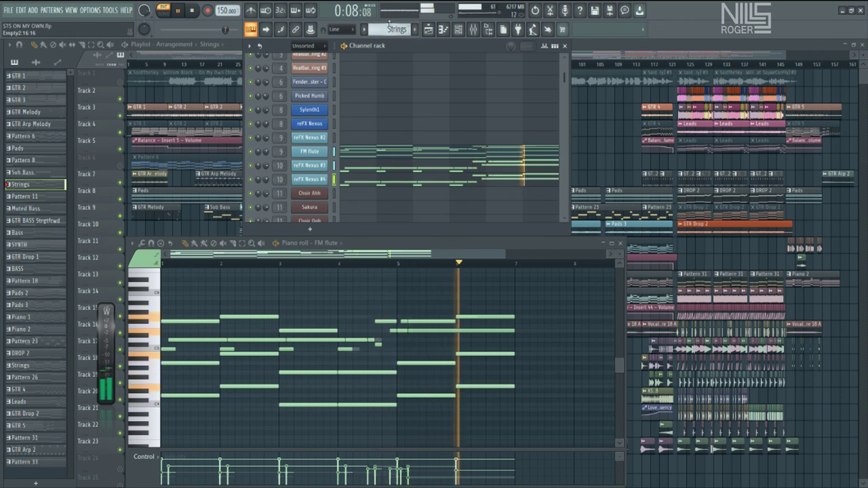
- Switch to Pattern 11, play it while viewing the Choir Ahh notes in the piano roll, and stop playback
scroll(385, 26, "down", 1)
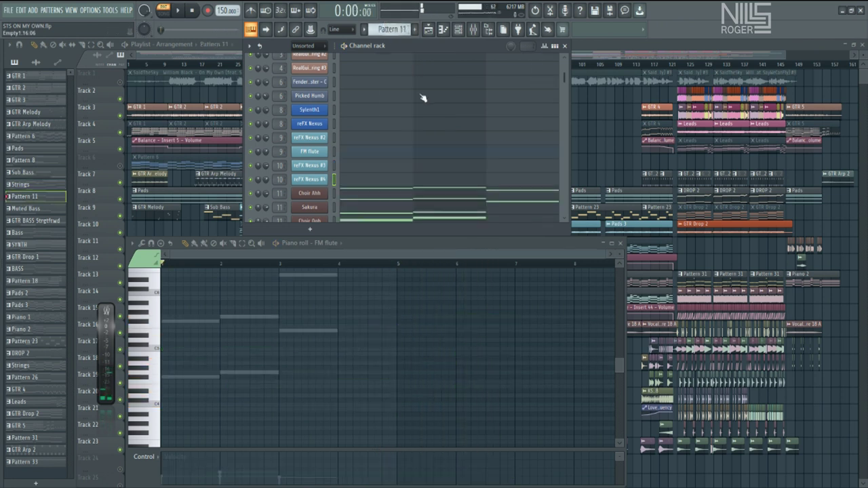
scroll(426, 109, "down", 2)
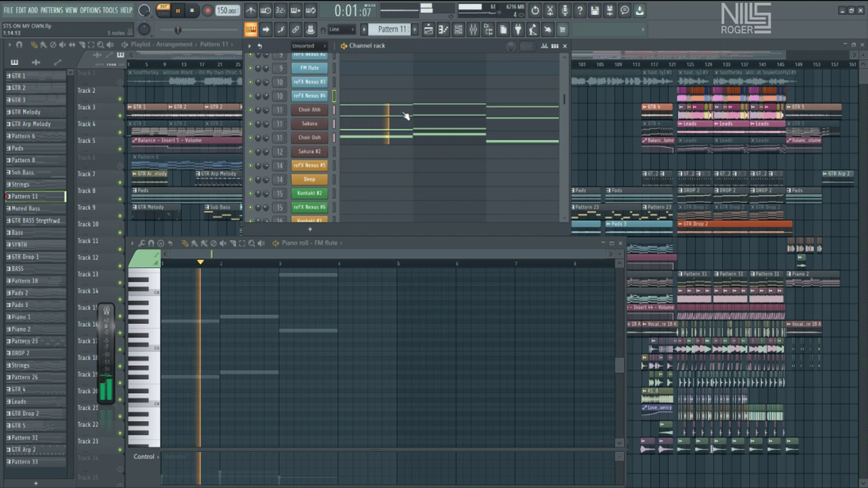
left_click(403, 116)
scroll(387, 398, "up", 3)
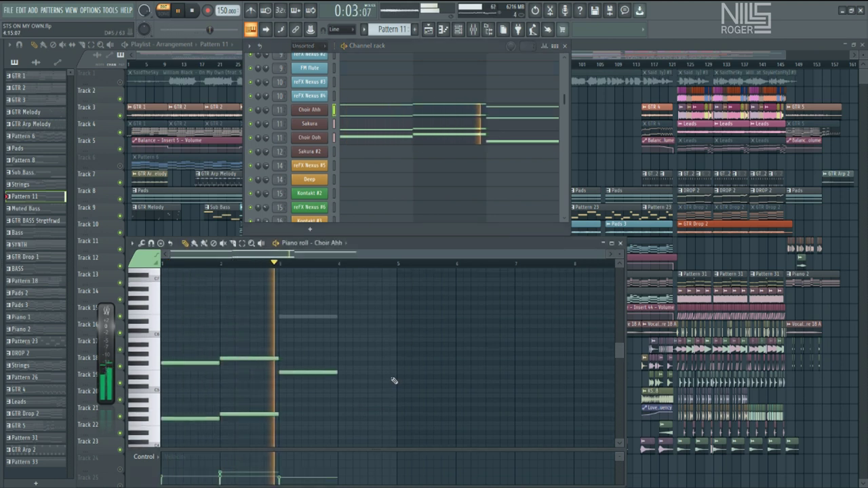
key("space")
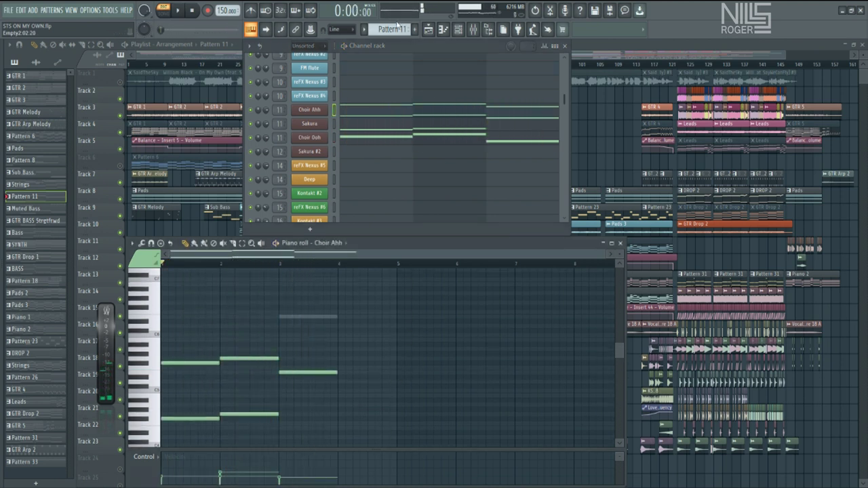
- Switch to the Muted Bass pattern, open the Kontakt #2 notes in the piano roll, and play them
scroll(392, 28, "down", 1)
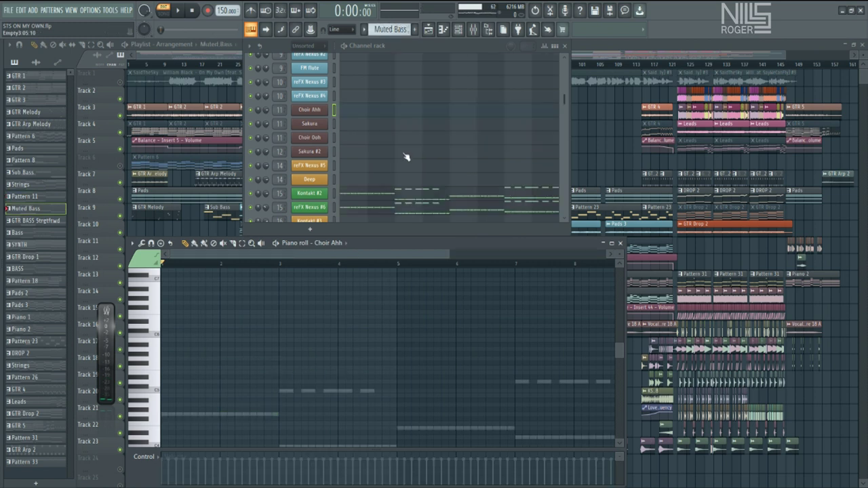
left_click(383, 201)
scroll(299, 283, "down", 5)
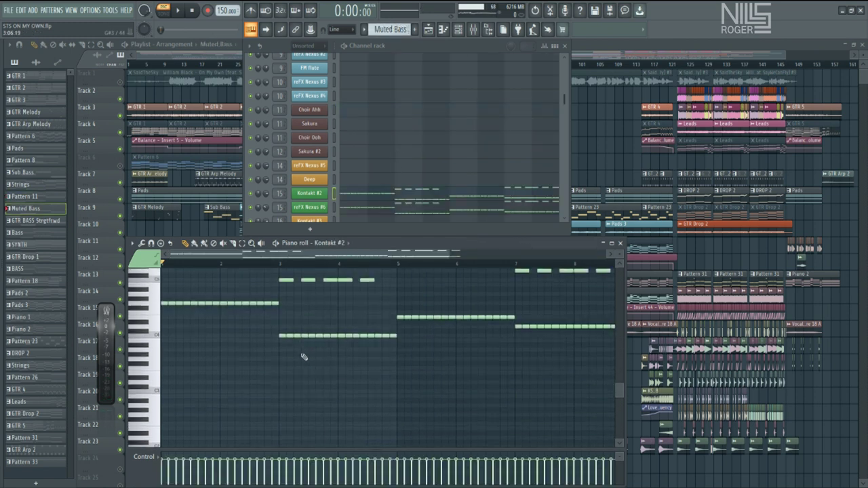
key("space")
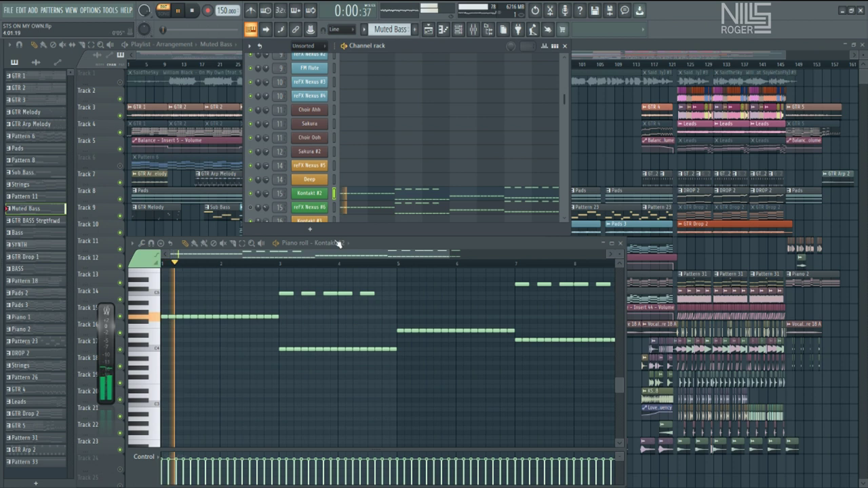
- Inspect the Kontakt #2 instrument down to its melody articulations and patterns during playback, and close it
left_click(317, 197)
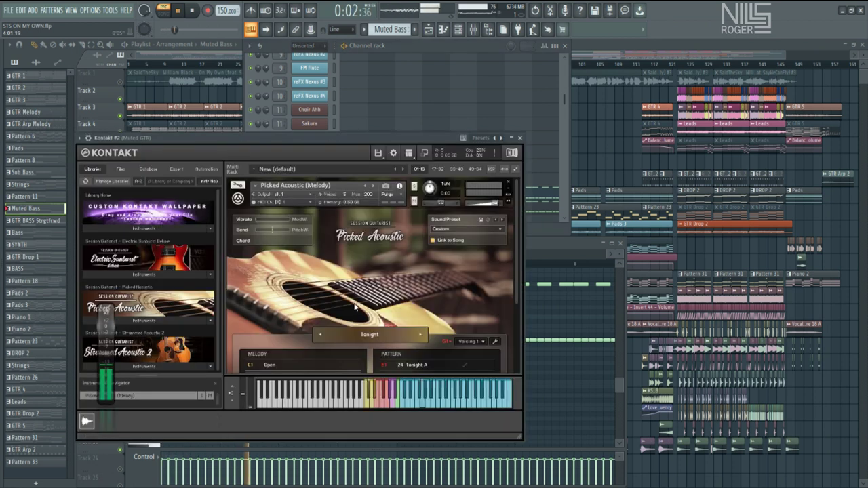
scroll(362, 237, "down", 2)
scroll(361, 236, "down", 1)
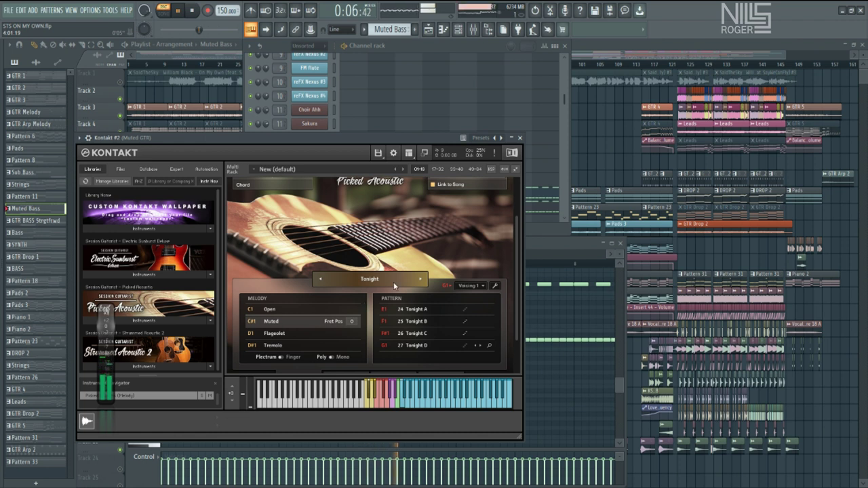
scroll(378, 260, "down", 1)
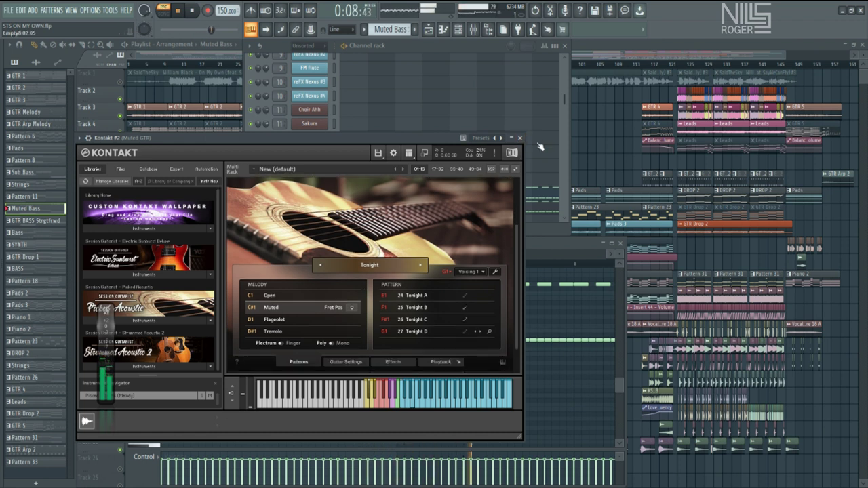
left_click(520, 138)
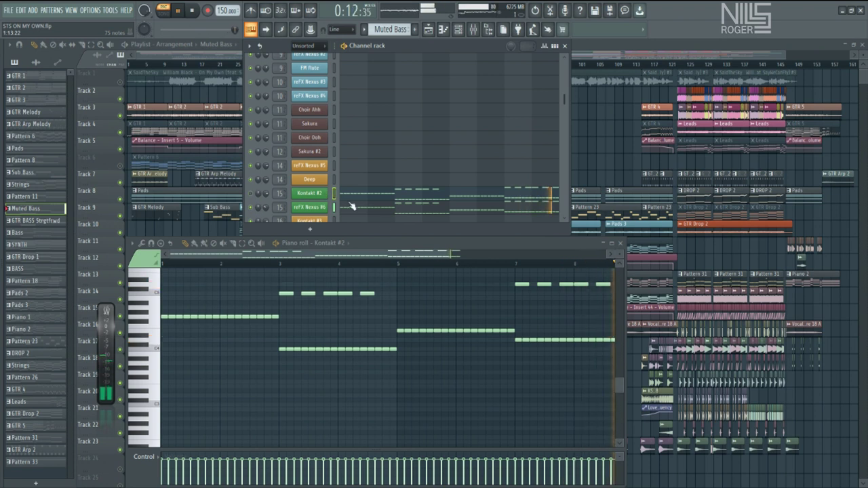
- Check the preset of the reFX Nexus #6 channel, close it, and view the full length of the Muted Bass notes
left_click(310, 207)
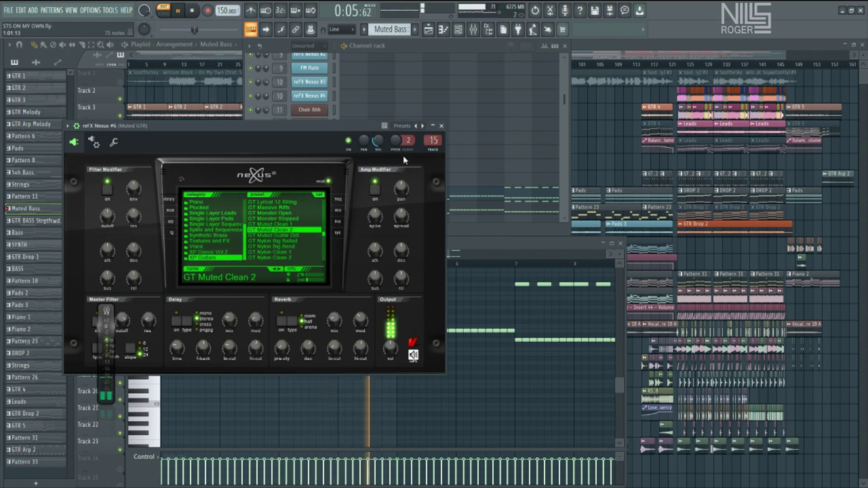
left_click(443, 126)
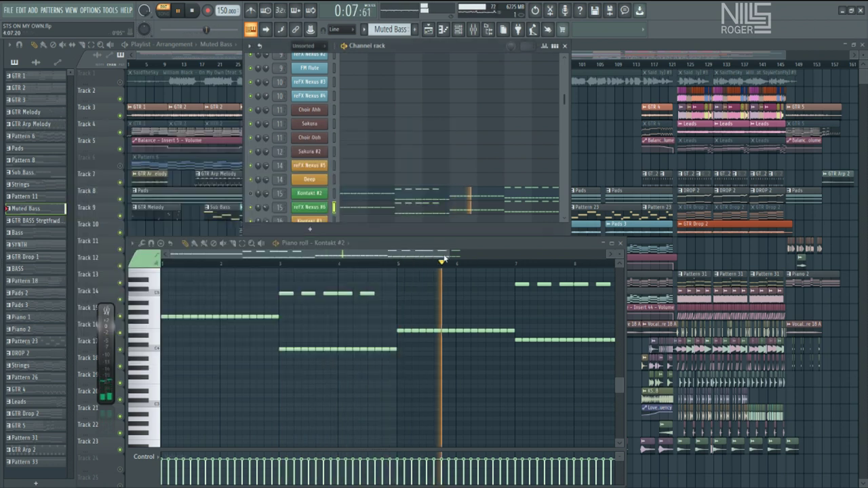
scroll(386, 352, "down", 3)
scroll(386, 352, "up", 1)
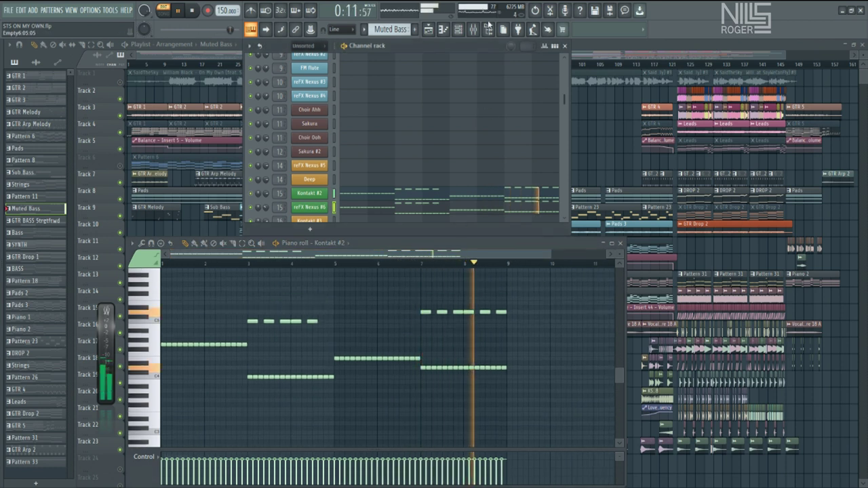
- Examine the Fruity parametric EQ 2 on the Muted GTR mixer track, and close both the effect and the mixer
left_click(478, 30)
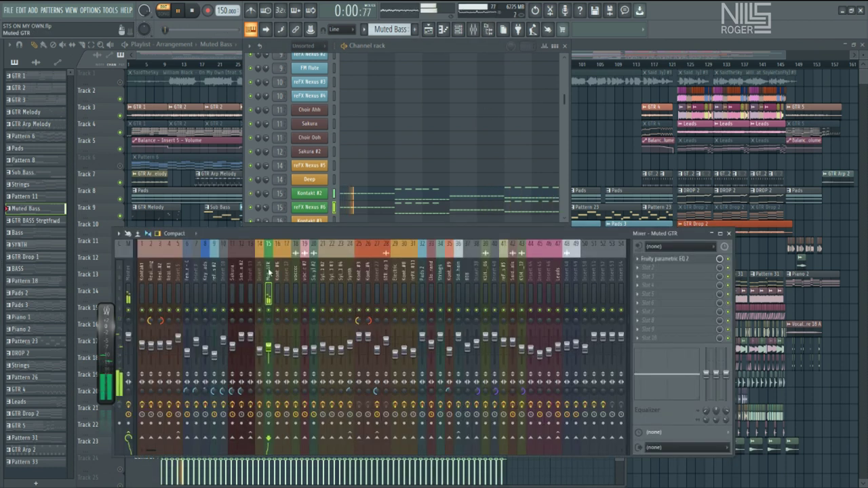
left_click(672, 258)
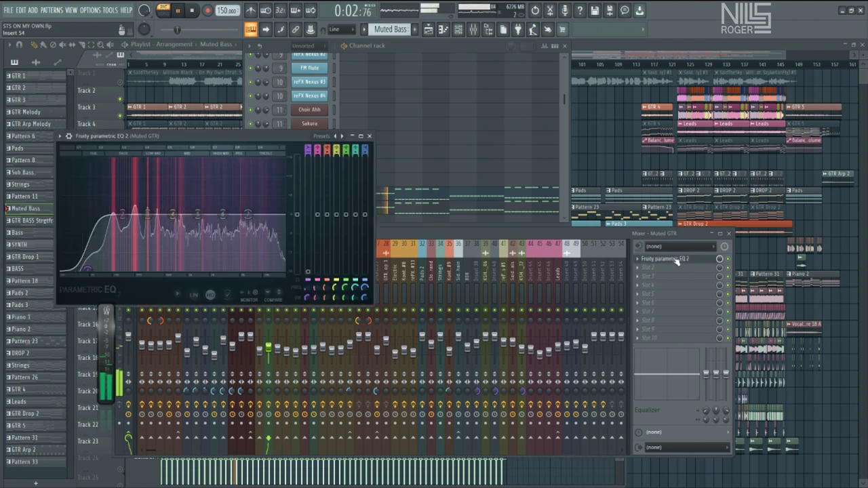
left_click(675, 260)
left_click(728, 233)
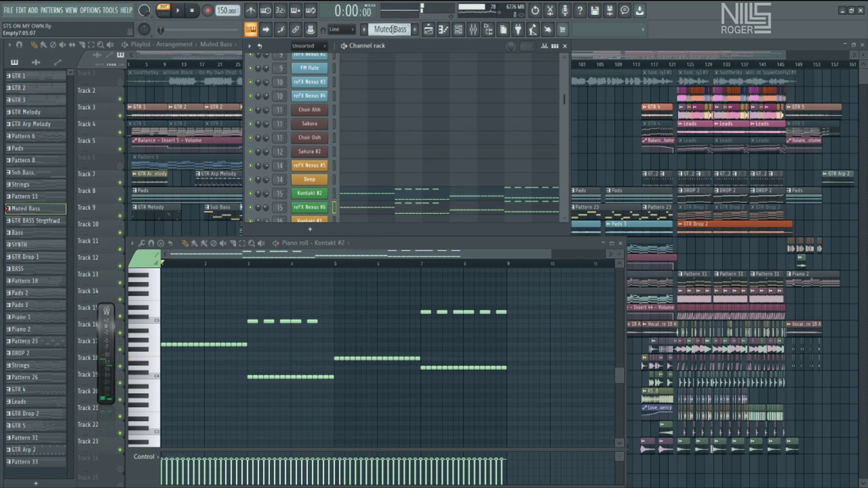
- Switch to the GTR BASS Strgtfrwd pattern, play it, inspect the pattern settings of the Kontakt #3 instrument, and close it
scroll(392, 29, "down", 1)
scroll(408, 80, "down", 3)
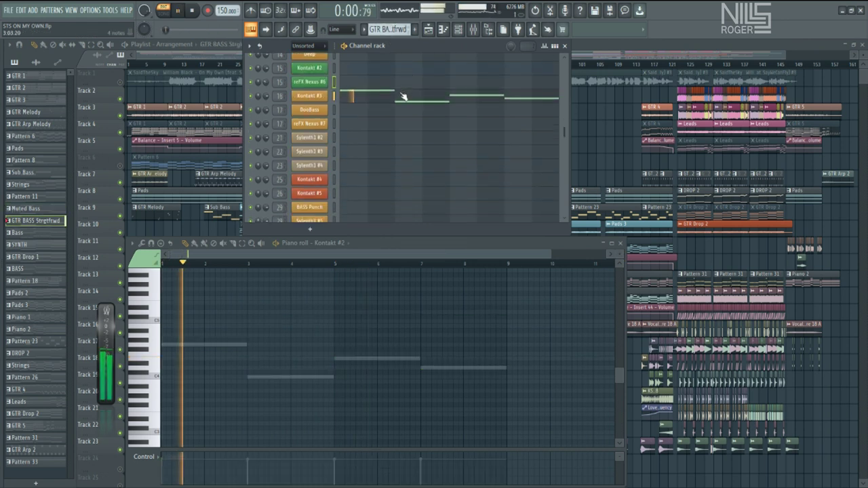
left_click(319, 96)
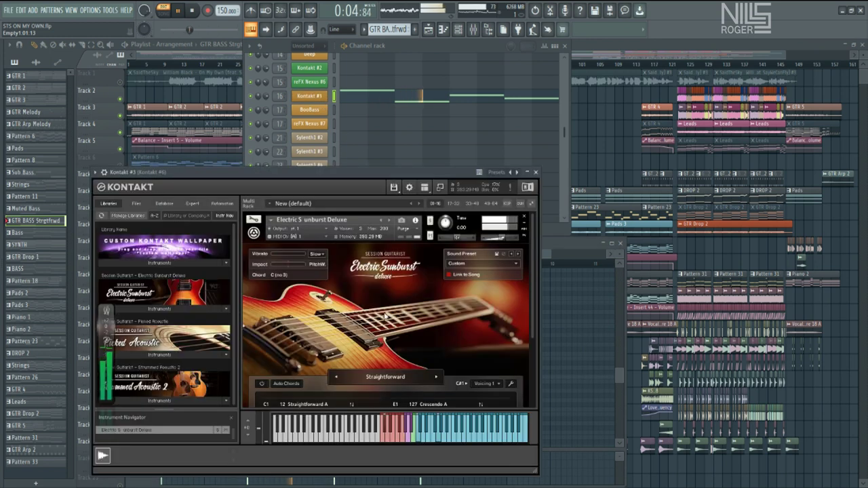
scroll(385, 315, "down", 3)
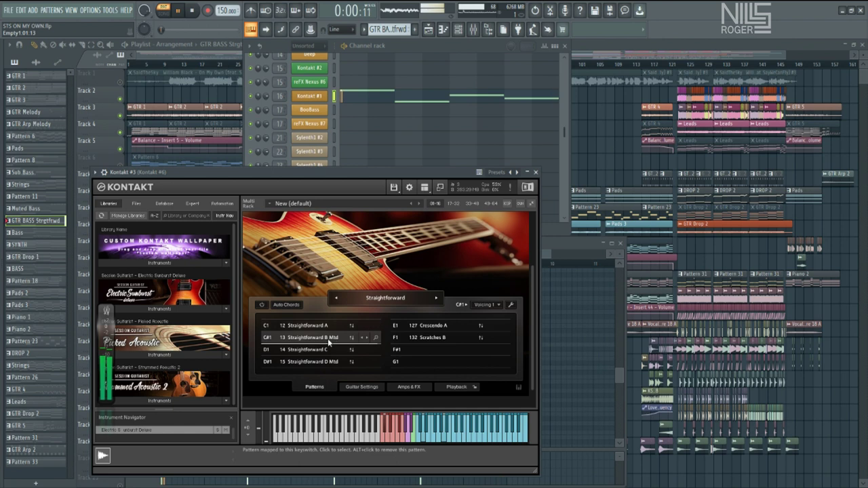
left_click(537, 172)
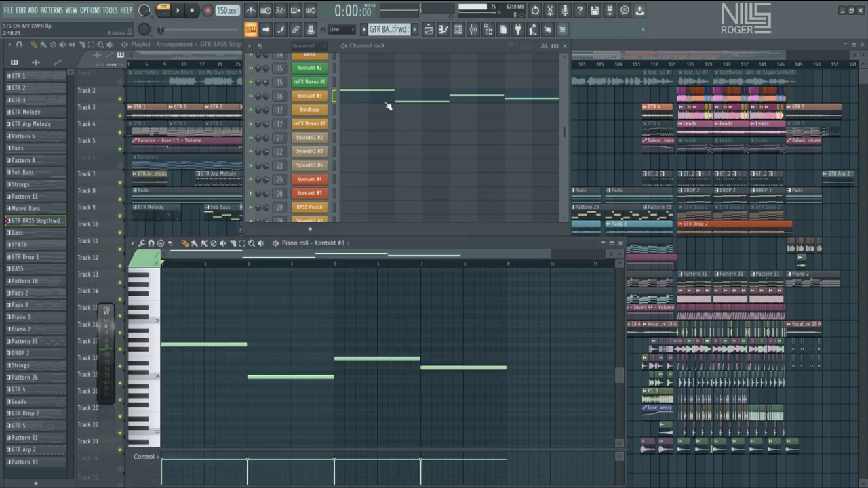
- Play the Bass pattern with the BooBass notes open, and examine the preset library and modulation page of reFX Nexus #7
scroll(386, 29, "down", 1)
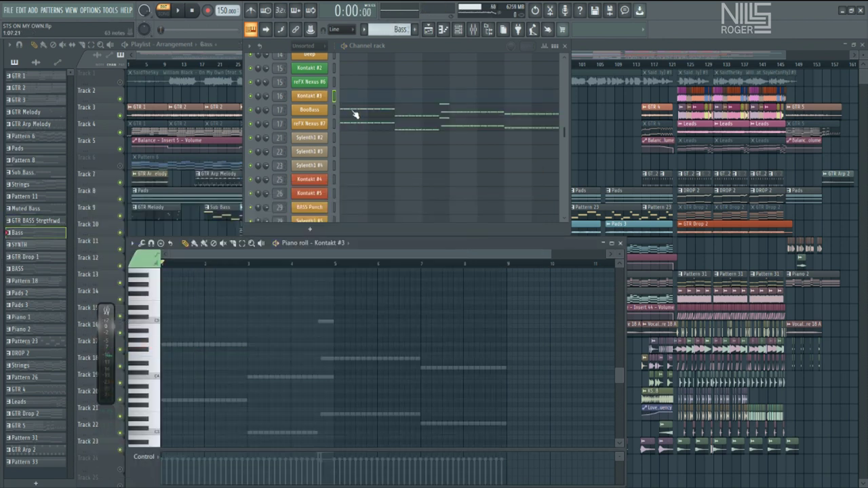
left_click(353, 112)
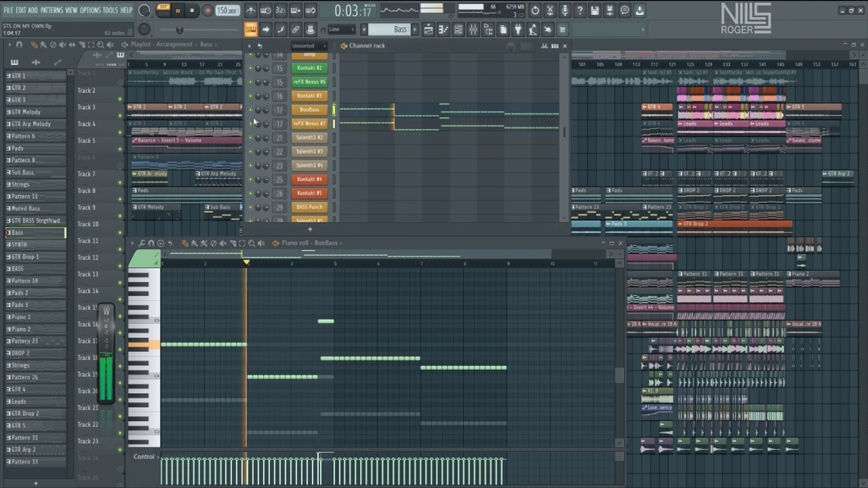
left_click(318, 125)
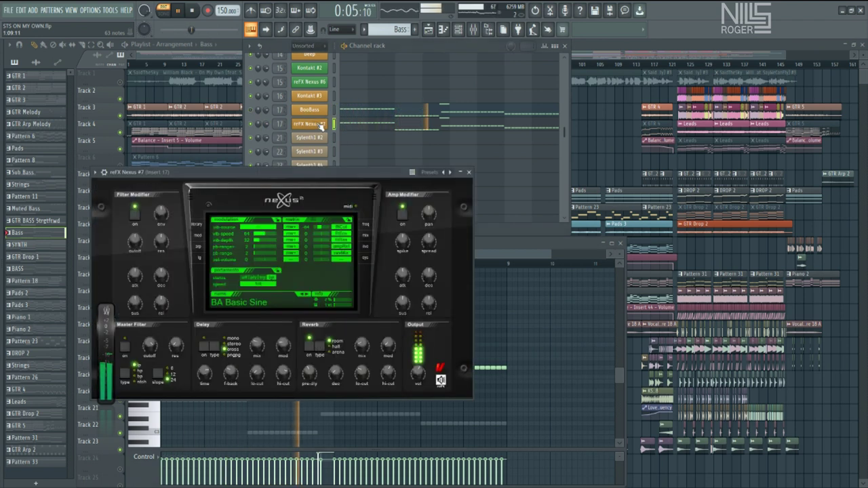
left_click(198, 225)
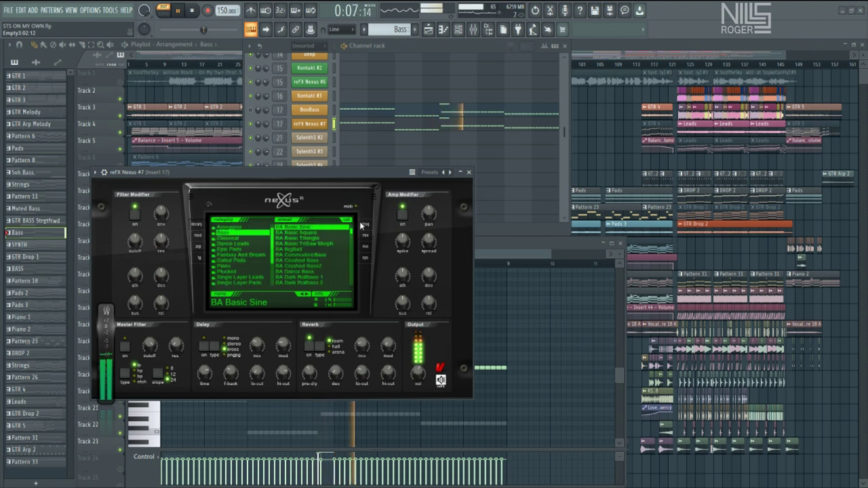
left_click(196, 236)
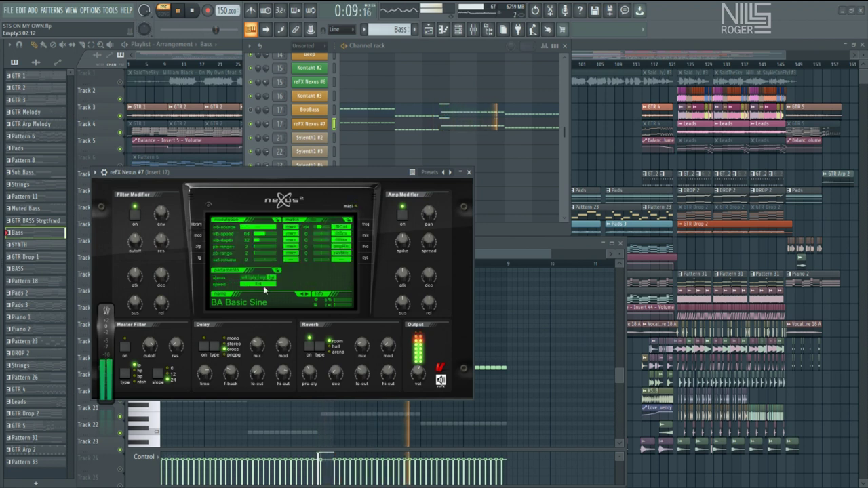
left_click(469, 172)
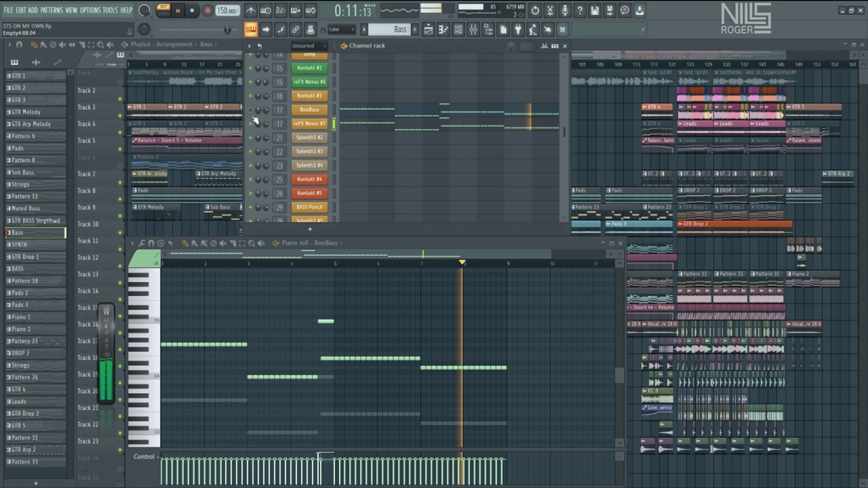
key("space")
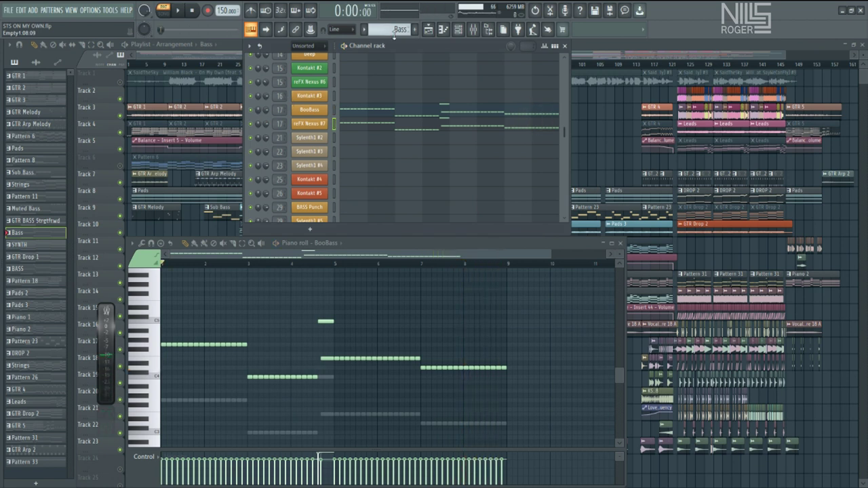
- Switch to the SYNTH pattern, open the Sylenth1 #2 notes in the piano roll, and play the pattern
scroll(393, 29, "down", 1)
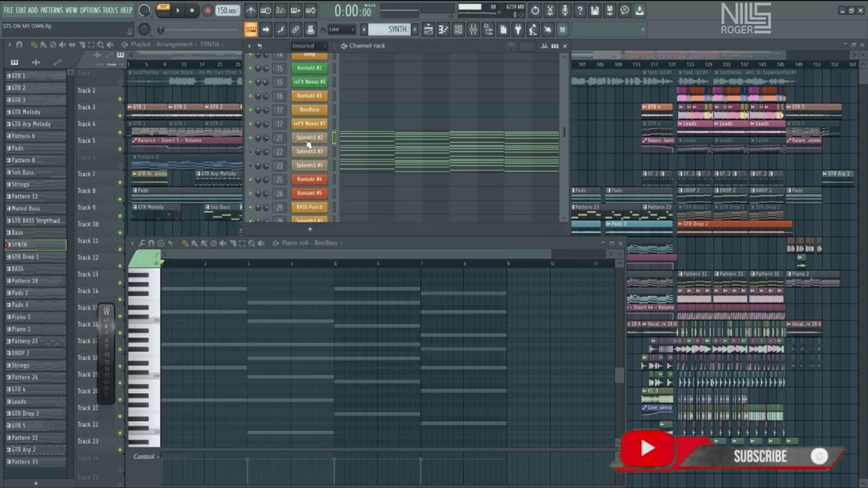
left_click(307, 142)
left_click(307, 142)
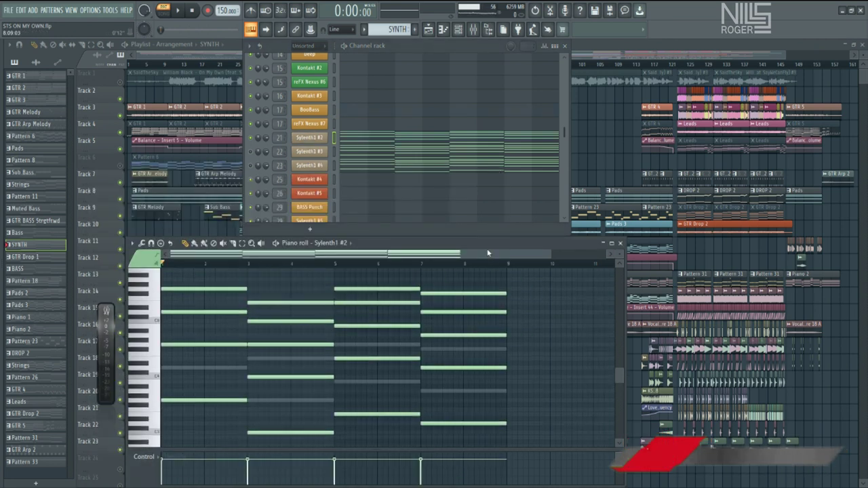
key("space")
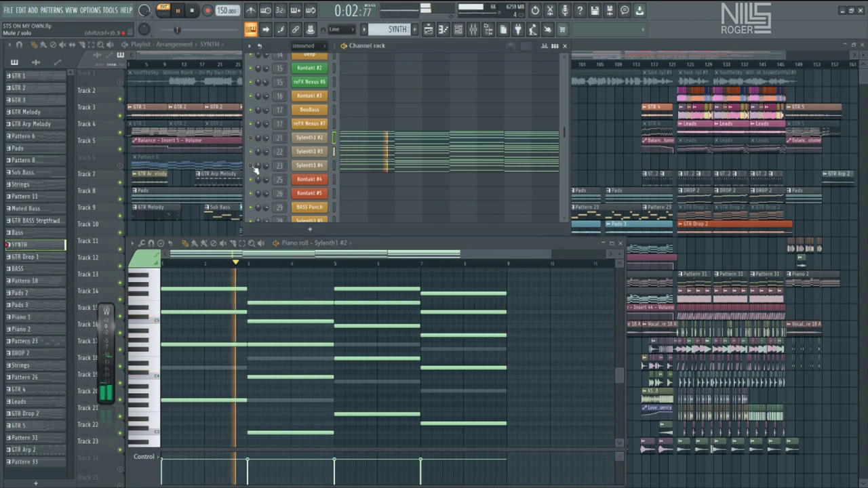
- Inspect the Sylenth1 #3 instrument and close it, and play the SYNTH pattern with the Sylenth1 #4 notes open in the piano roll
left_click(305, 152)
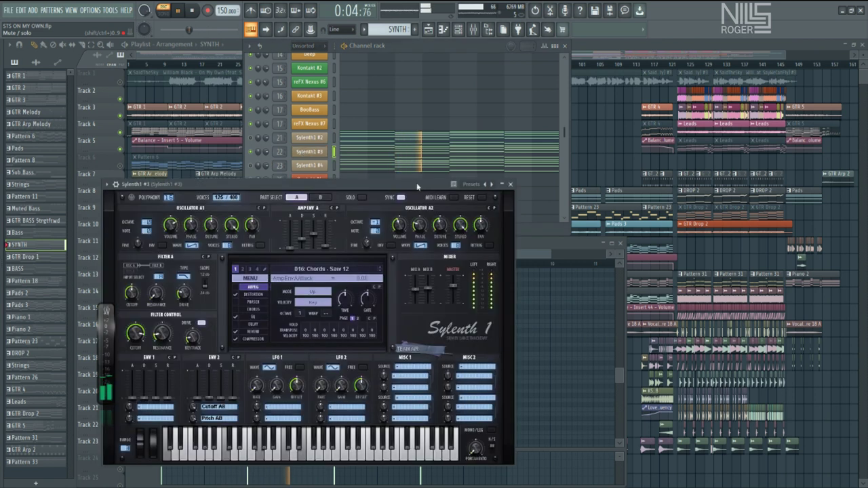
left_click(510, 184)
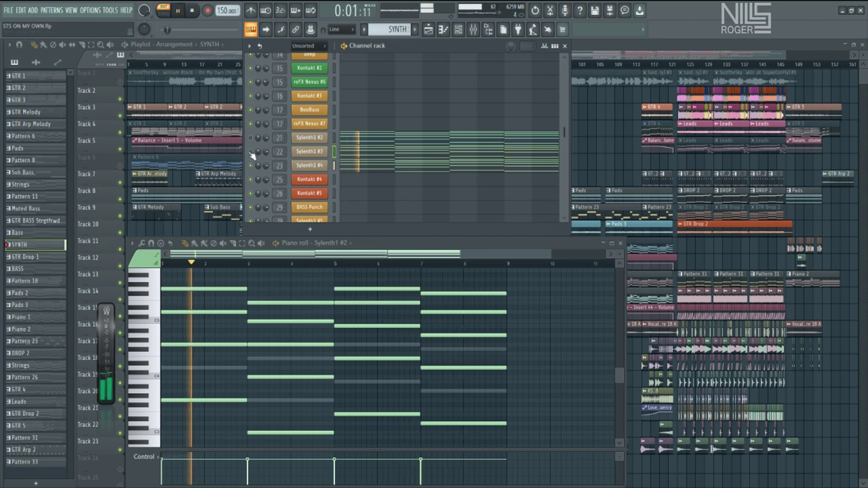
left_click(375, 168)
key("space")
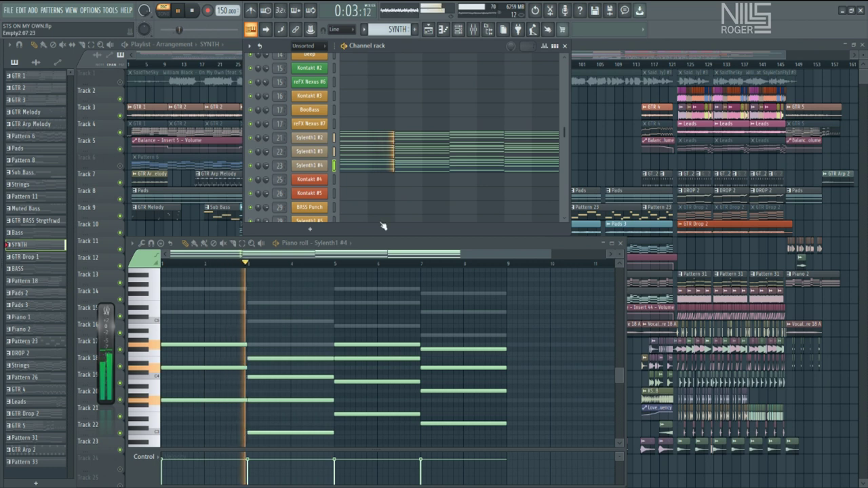
scroll(378, 305, "down", 6)
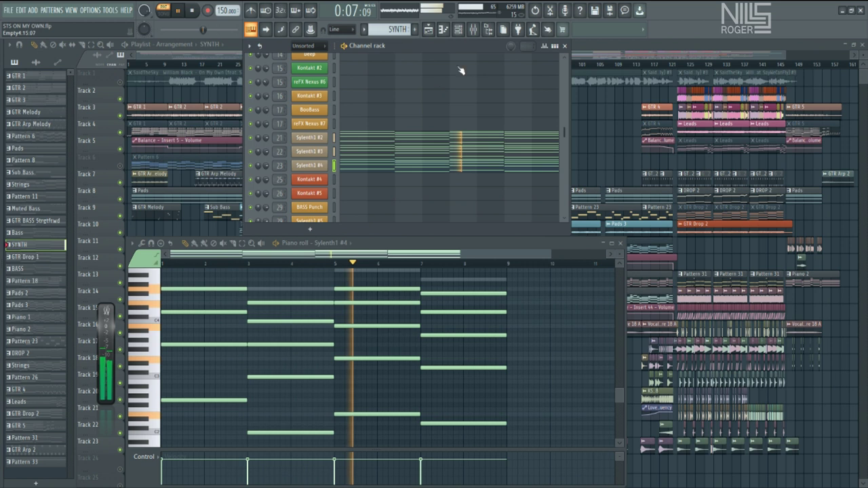
key("space")
- Switch to the GTR Drop 1 pattern, open the Kontakt #4 notes in the piano roll, and play the pattern
scroll(400, 30, "down", 1)
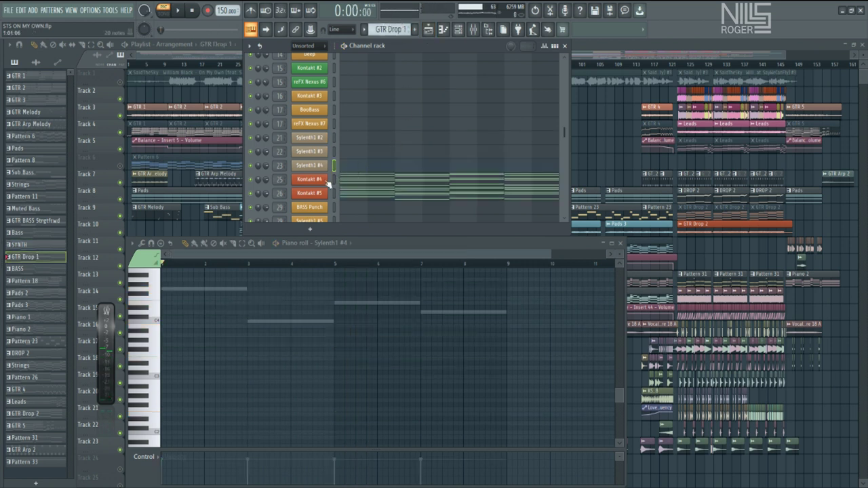
left_click(358, 180)
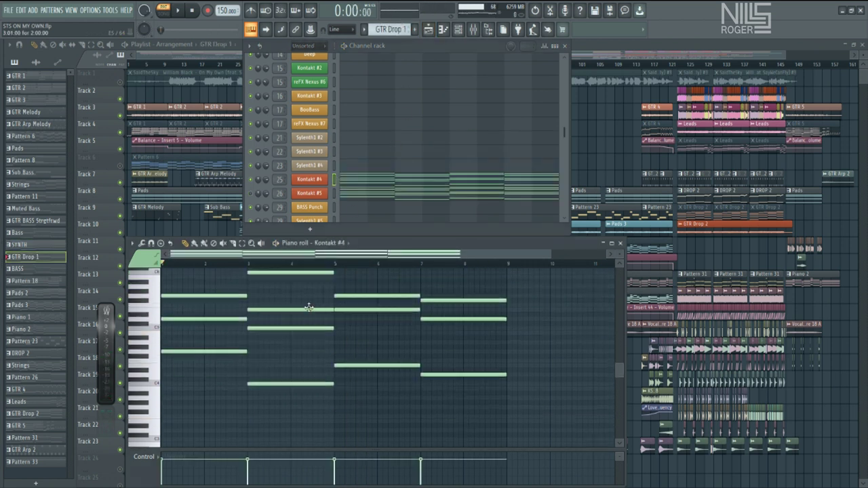
key("space")
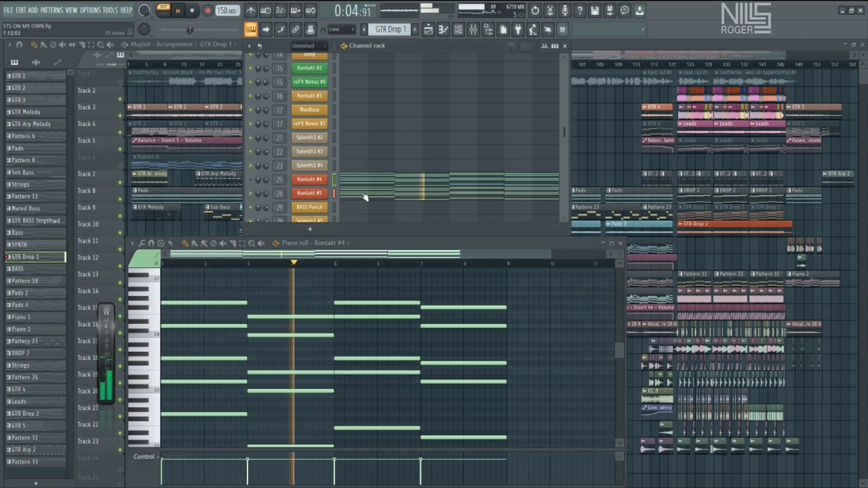
- Open the Kontakt #5 notes, examine the melody and pattern settings of the Kontakt #5 instrument, and close it
left_click(307, 195)
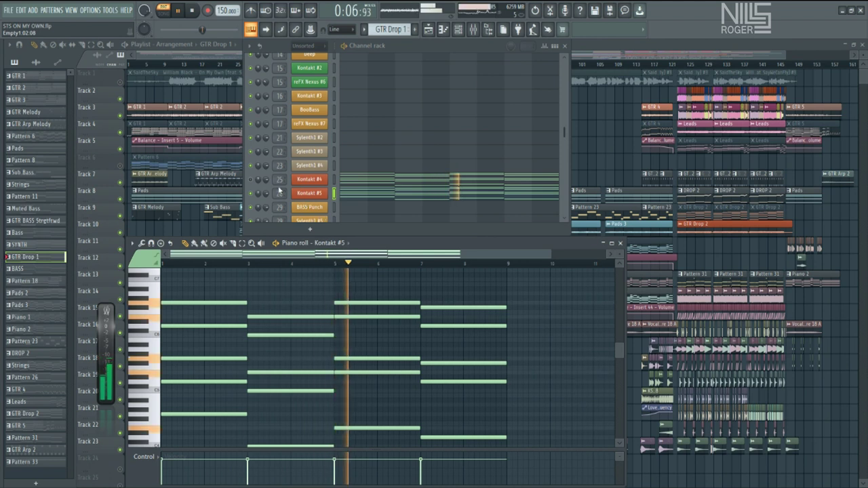
left_click(309, 193)
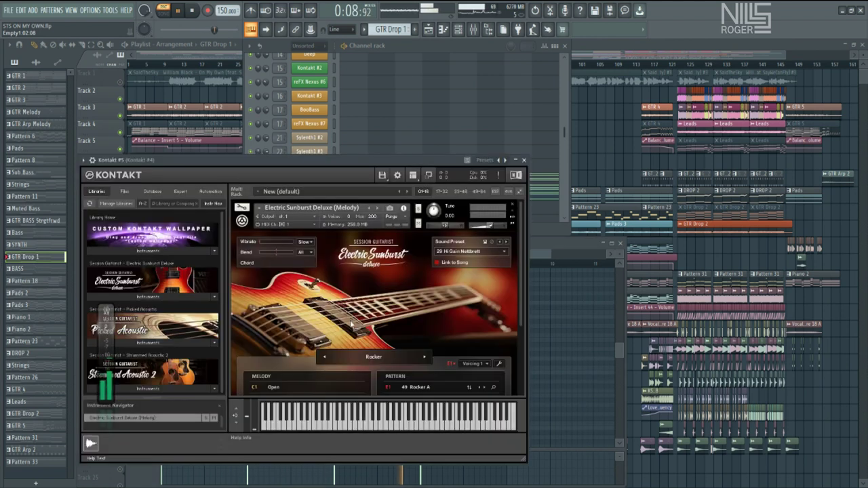
scroll(410, 249, "down", 3)
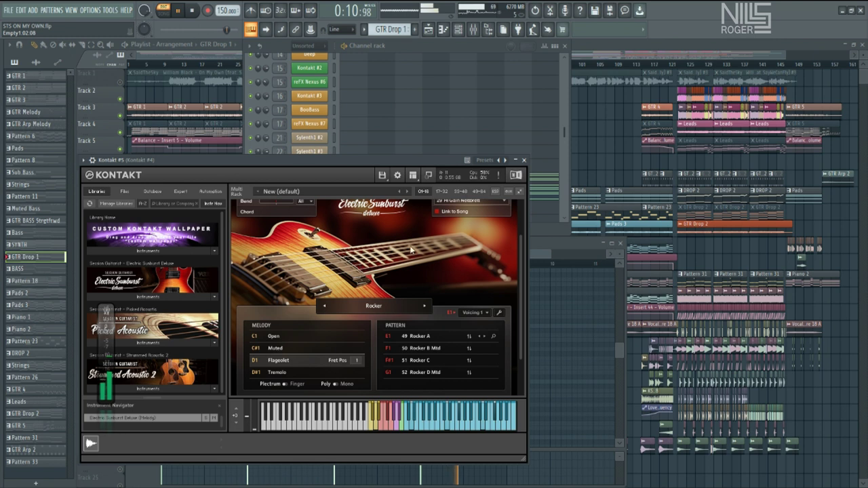
left_click(524, 160)
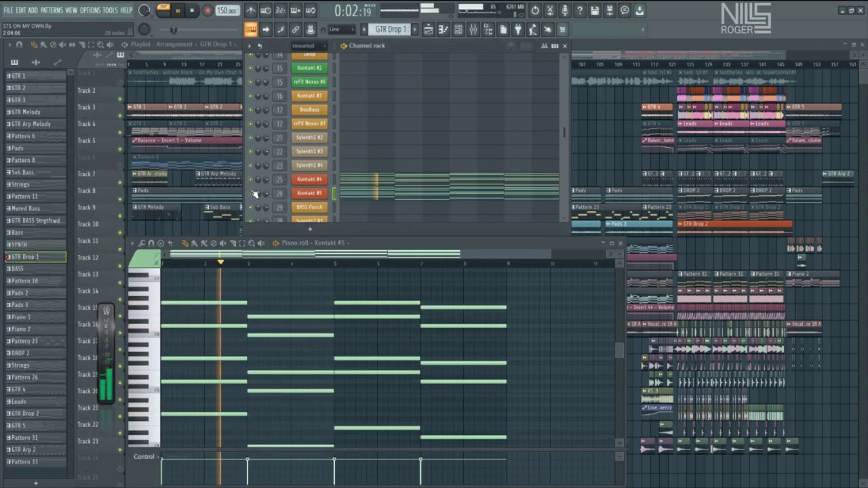
- Open the Kontakt #4 notes, inspect and close the Kontakt #4 instrument, and play the GTR Drop 1 pattern with both guitar layers
left_click(355, 182)
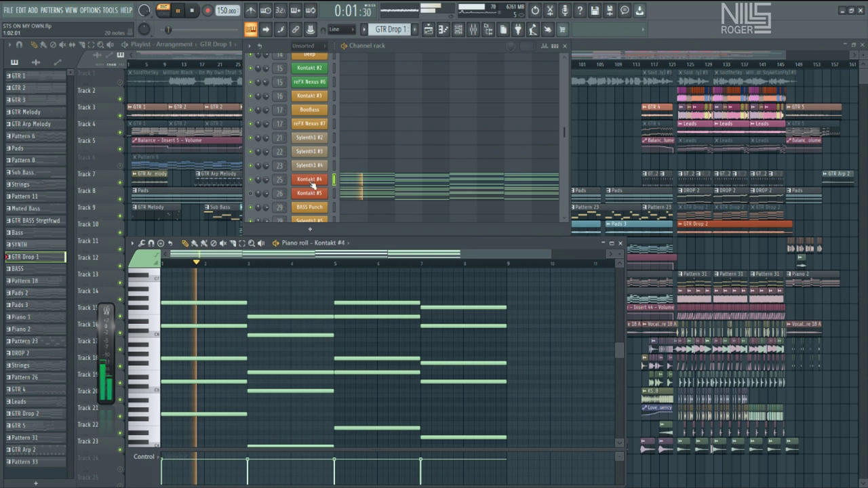
left_click(326, 243)
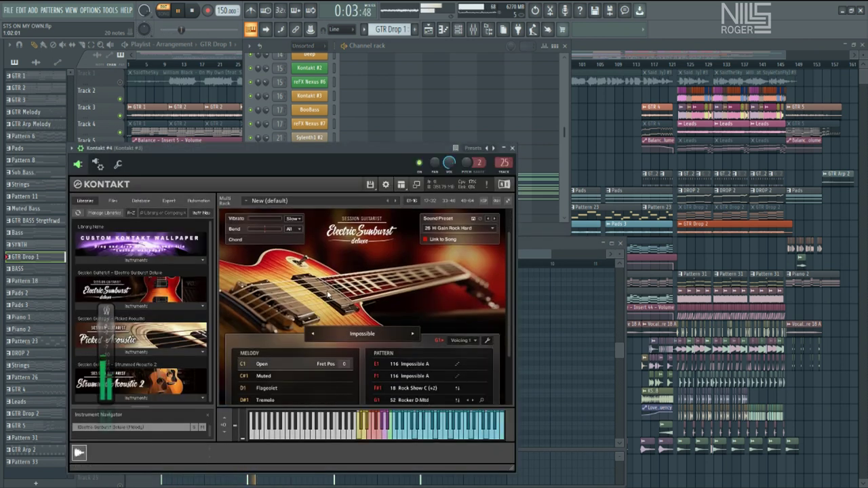
left_click(513, 148)
key("space")
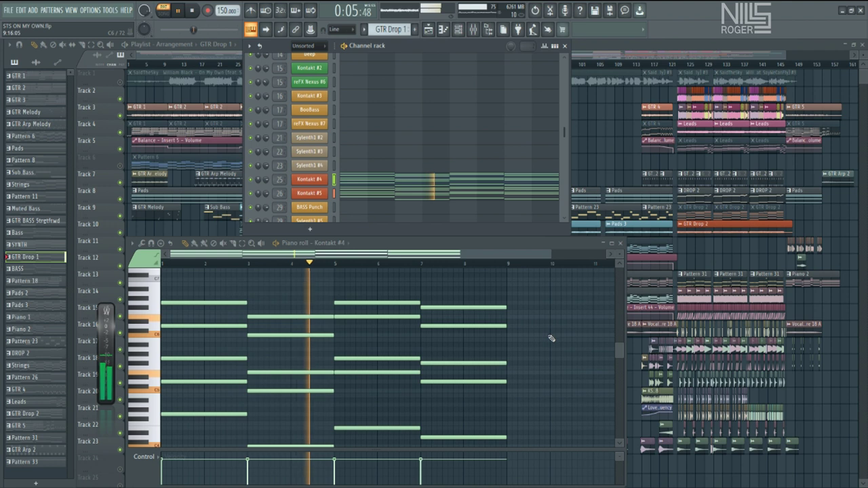
scroll(550, 339, "down", 2)
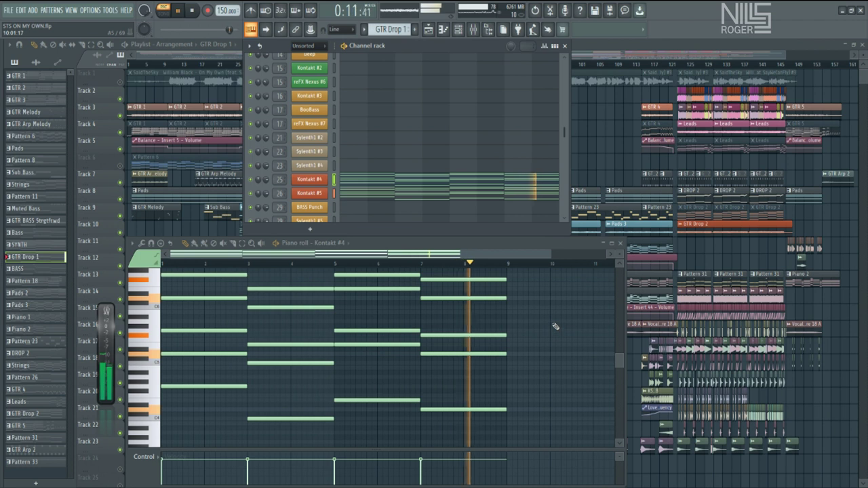
key("space")
- Switch to the BASS pattern and play it while viewing the BASS Punch and Sylenth1 #5 notes in the piano roll
scroll(391, 31, "down", 1)
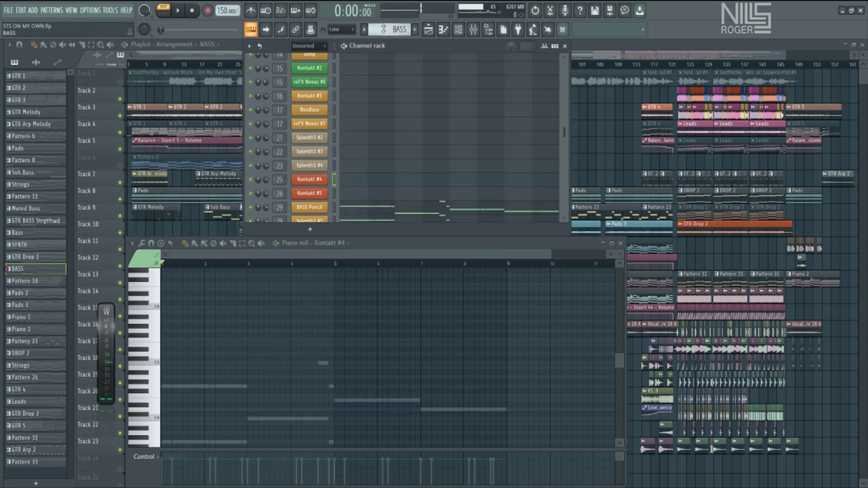
scroll(404, 139, "down", 4)
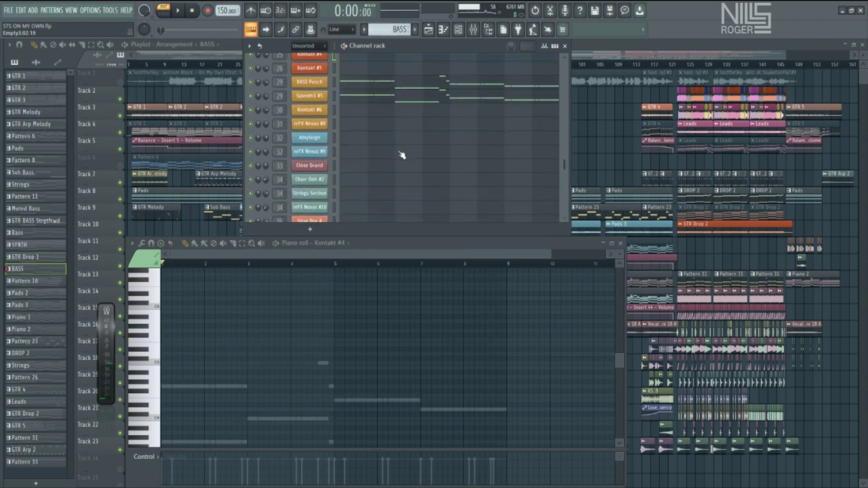
left_click(353, 82)
key("space")
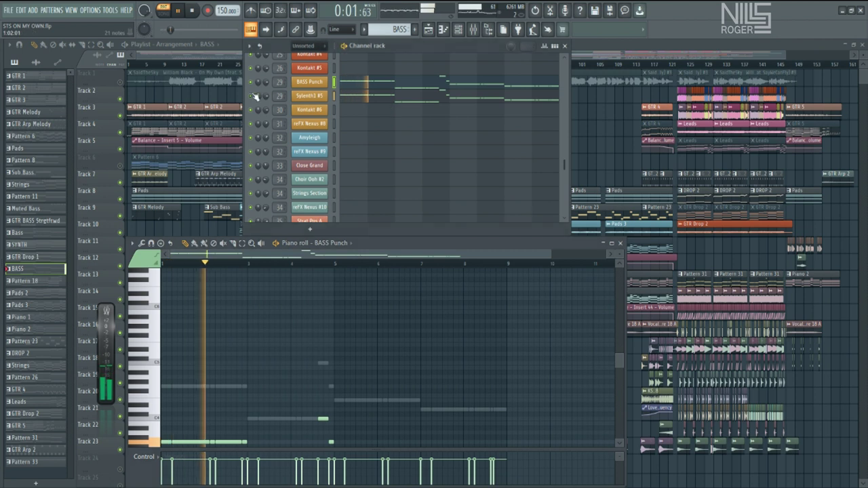
left_click(370, 84)
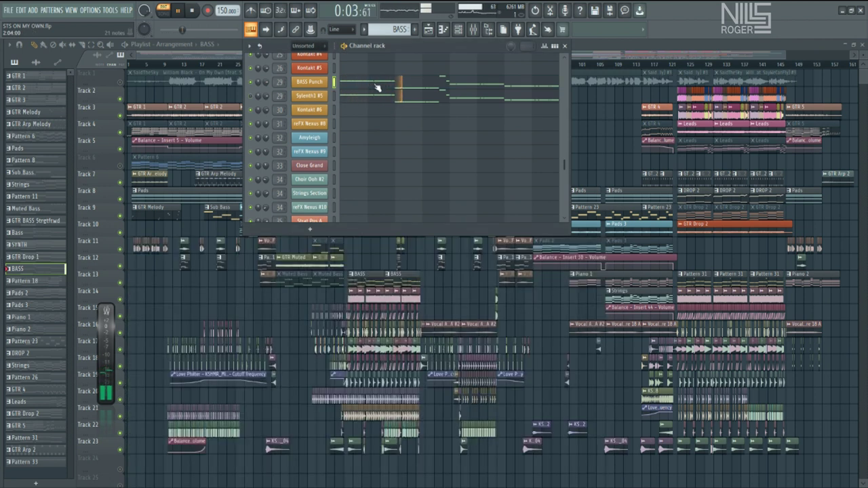
left_click(406, 87)
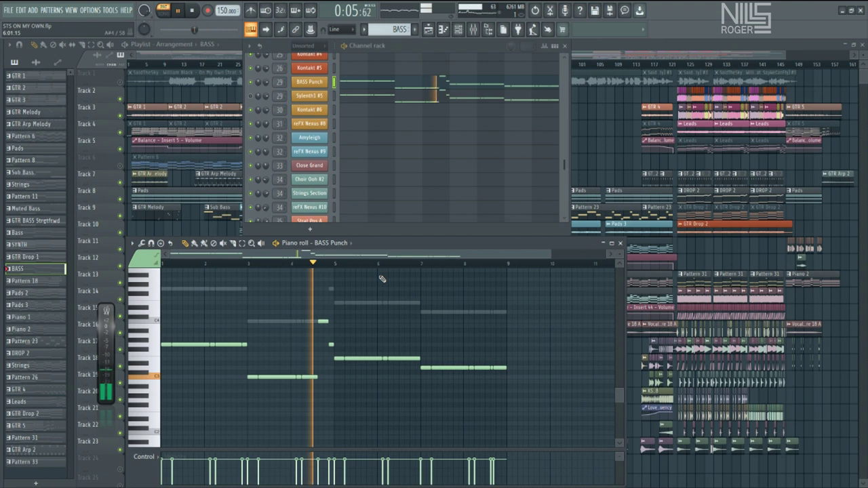
left_click(369, 95)
scroll(346, 387, "up", 2)
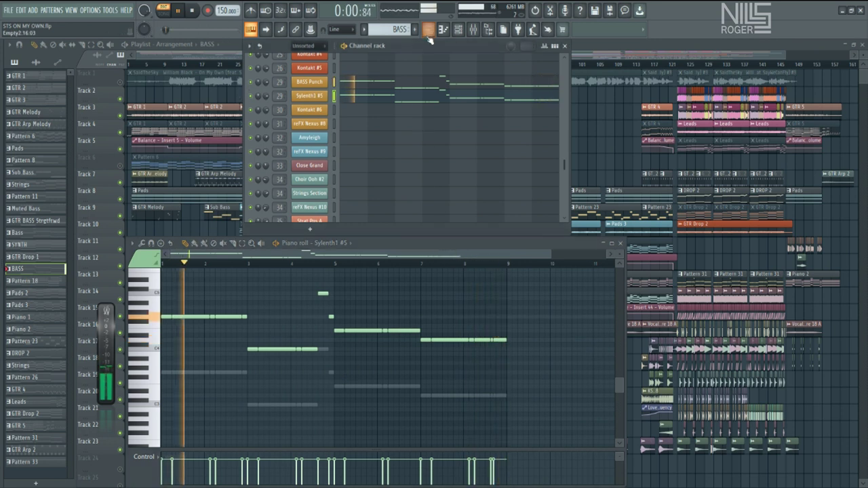
- Switch to Pattern 18 and play it with the Kontakt #6 notes open in the piano roll
scroll(389, 29, "down", 1)
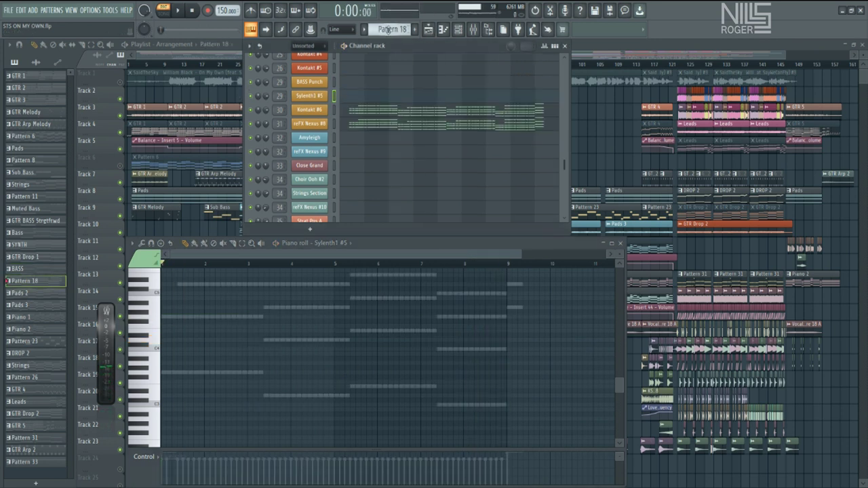
key("space")
left_click(351, 115)
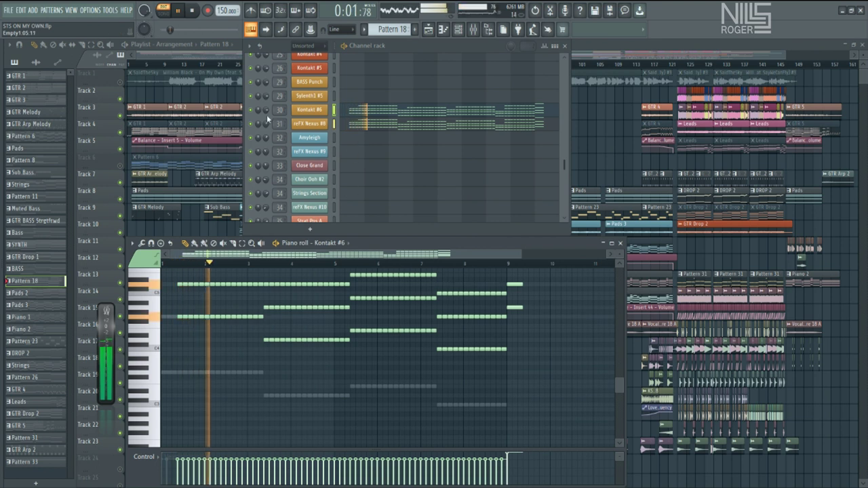
scroll(422, 168, "down", 6)
scroll(402, 170, "up", 12)
key("space")
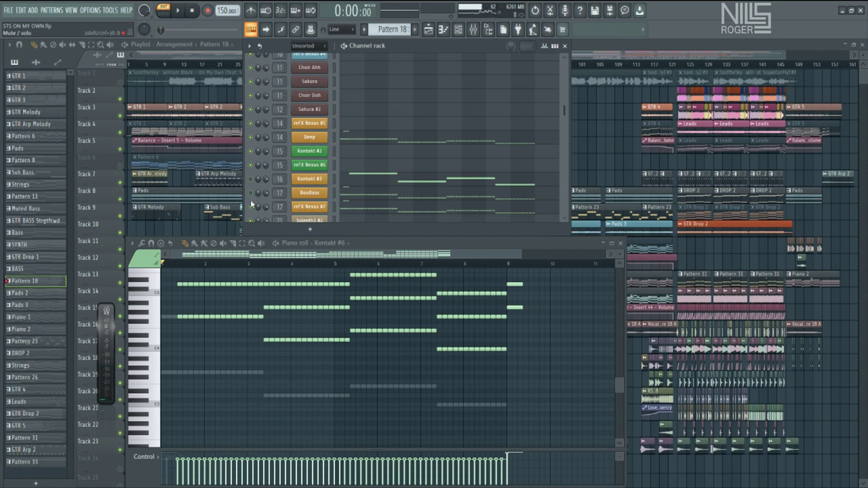
- Play the bass layers of Pattern 18 while viewing the Deep and Kontakt #3 notes in the piano roll
scroll(401, 194, "down", 5)
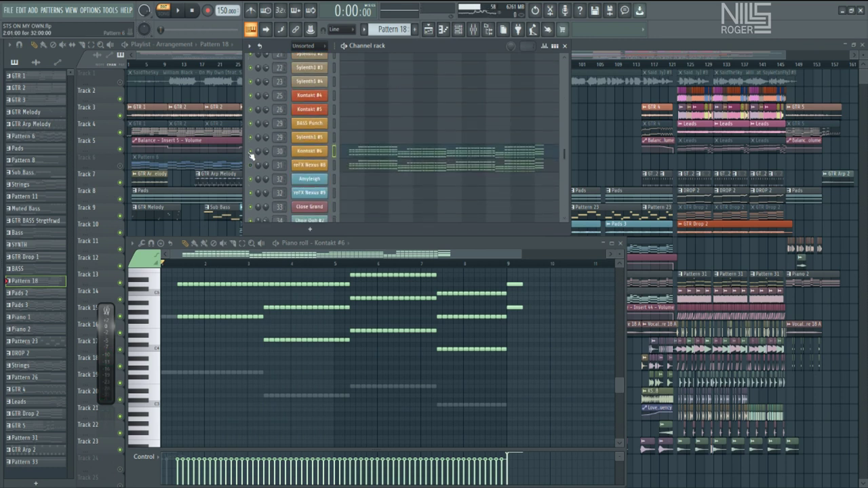
scroll(447, 150, "up", 5)
key("space")
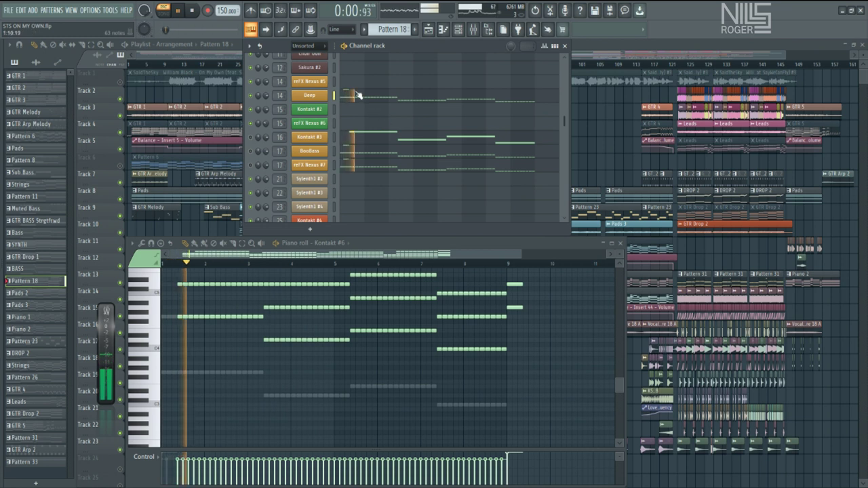
key("space")
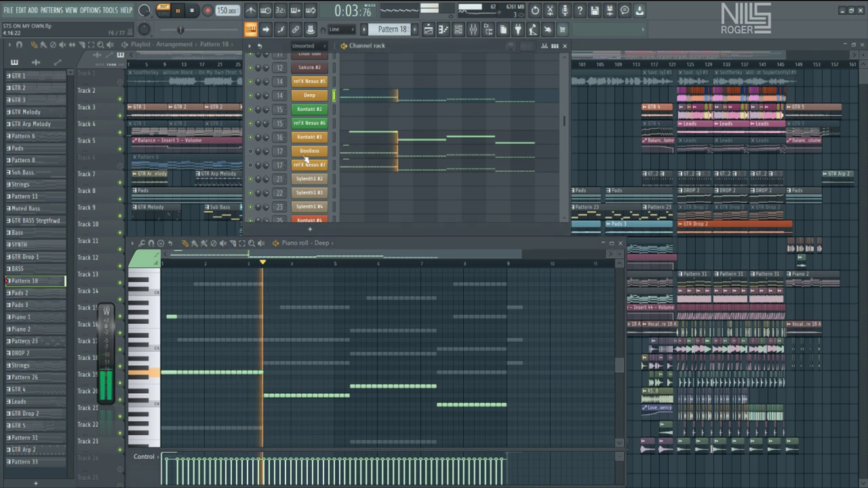
left_click(348, 136)
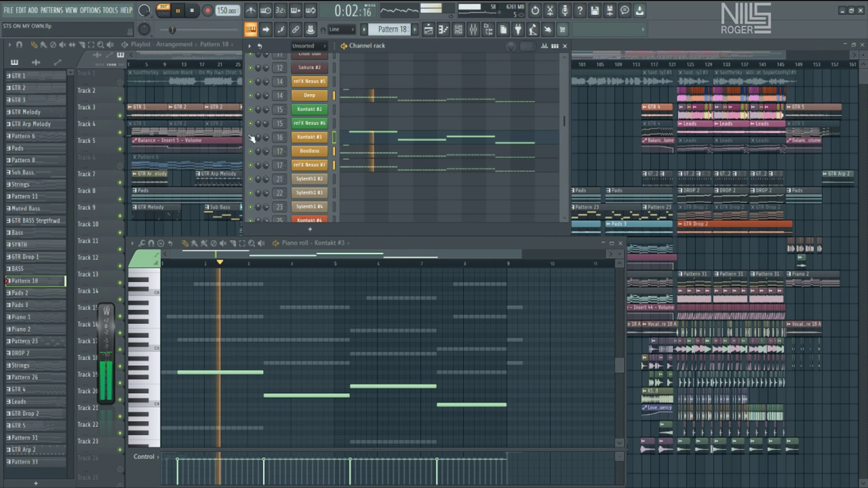
scroll(390, 166, "down", 4)
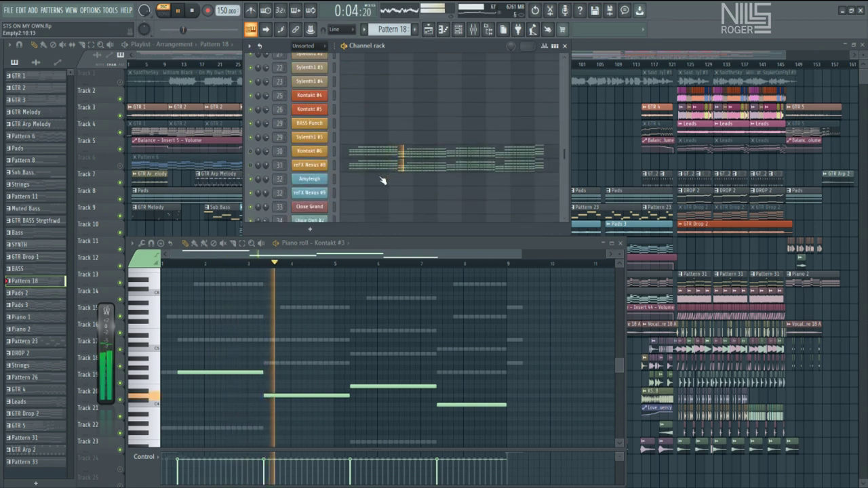
scroll(380, 173, "up", 4)
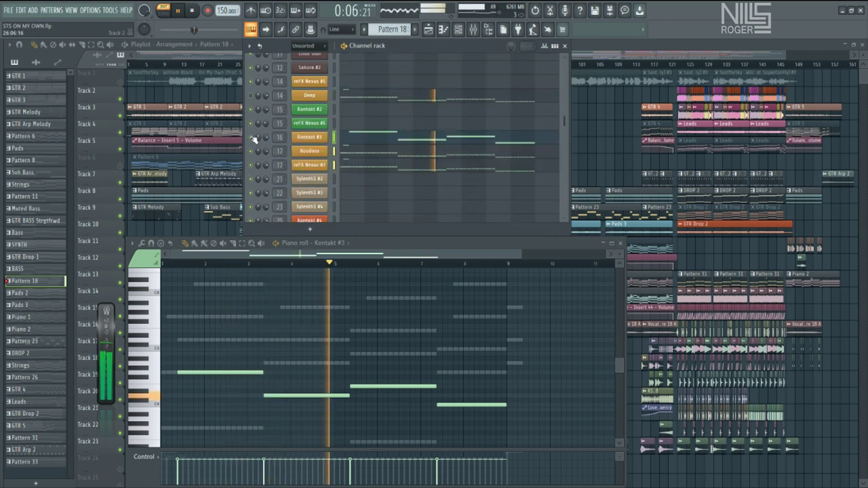
scroll(324, 177, "down", 4)
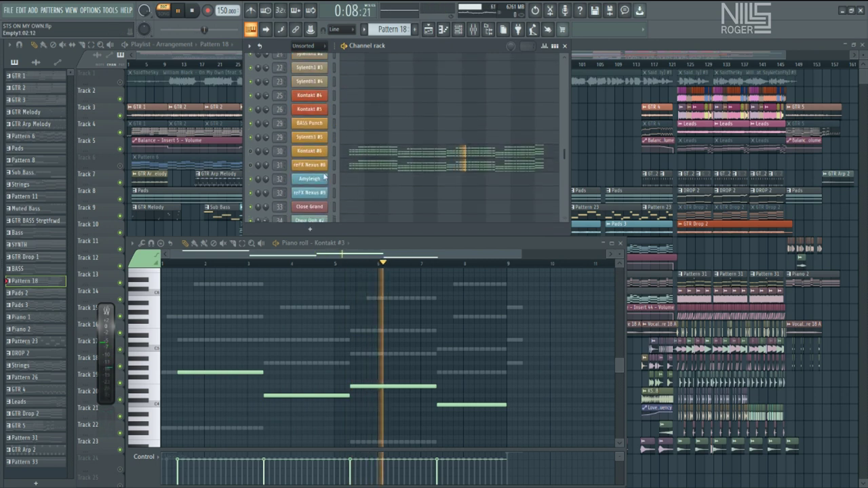
- Play the Kontakt #6 and reFX Nexus #8 notes of Pattern 18 in the piano roll, and inspect and close the Nexus #8 instrument
left_click(377, 153)
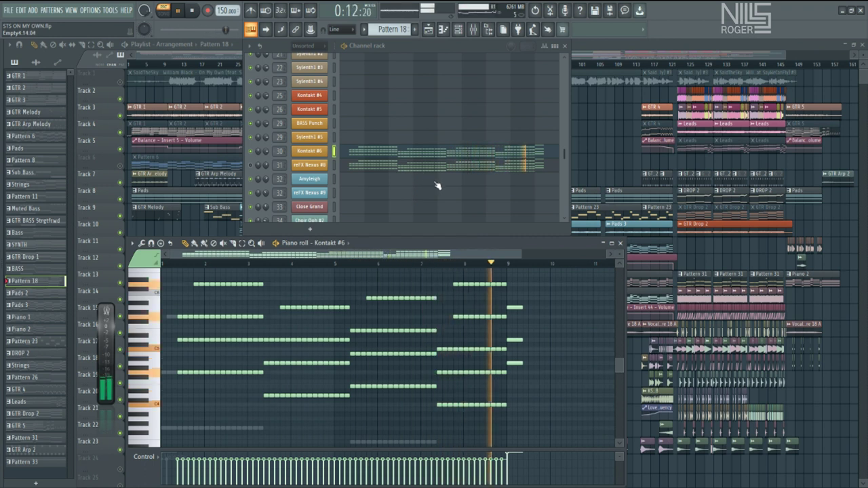
key("space")
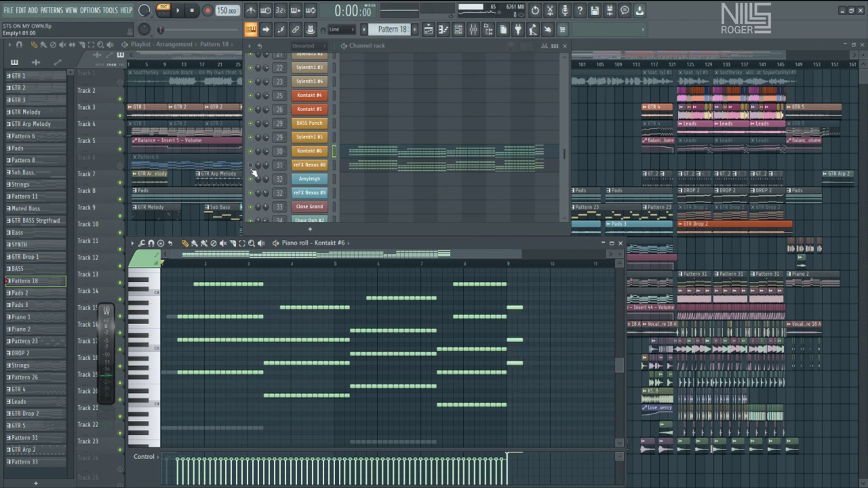
left_click(363, 170)
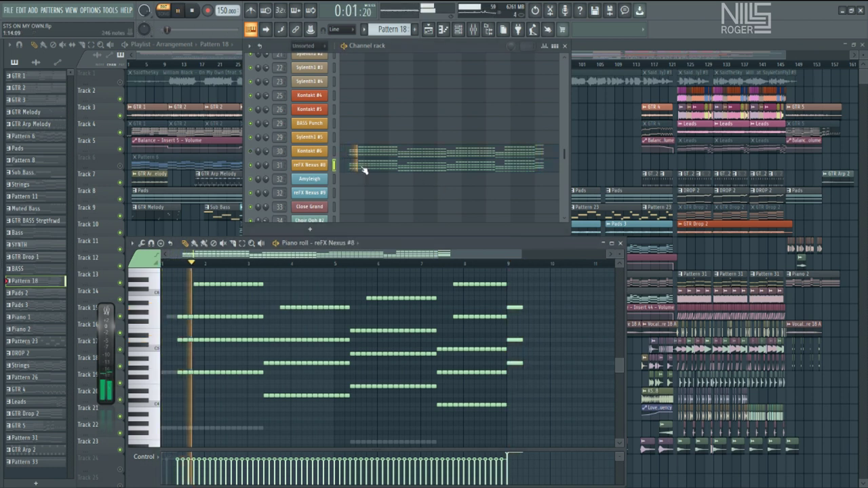
left_click(310, 167)
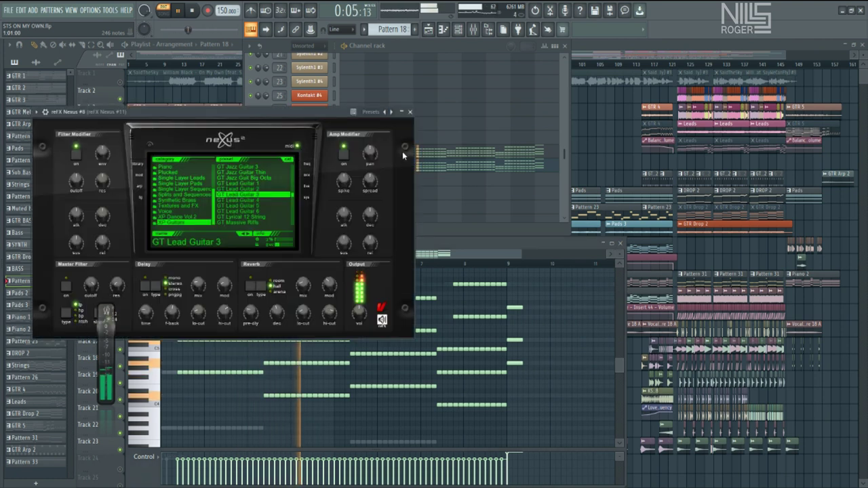
key("Escape")
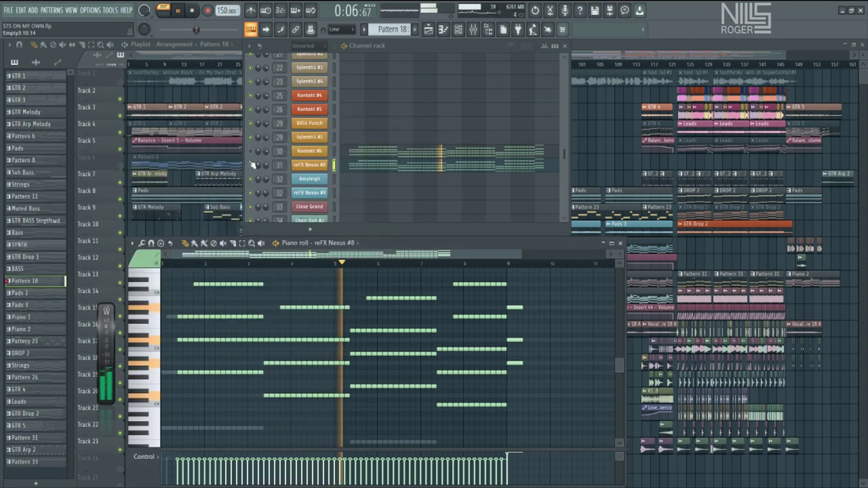
- Open the Kontakt #6 instrument, inspect its Electric Sunburst Deluxe melody and pattern settings, and close it
left_click(314, 155)
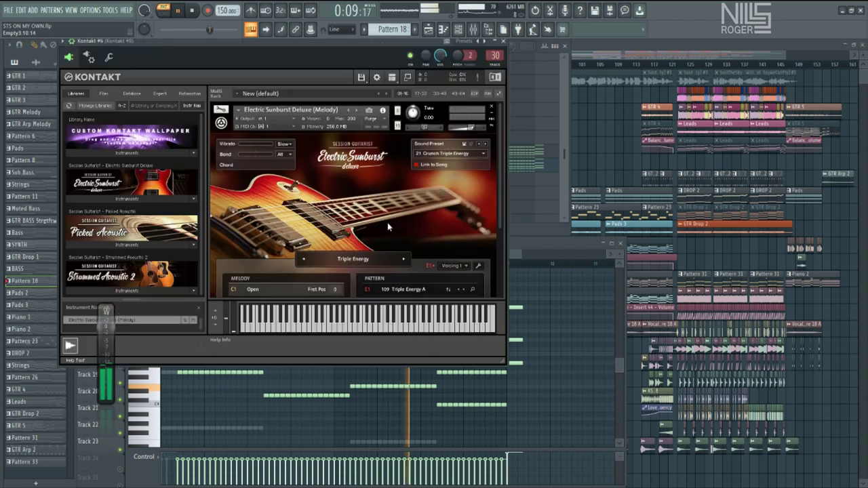
scroll(366, 215, "down", 3)
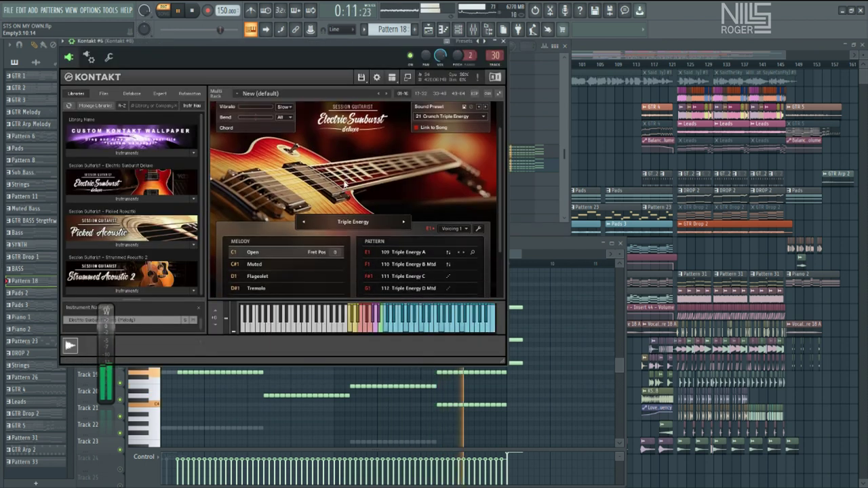
left_click(503, 42)
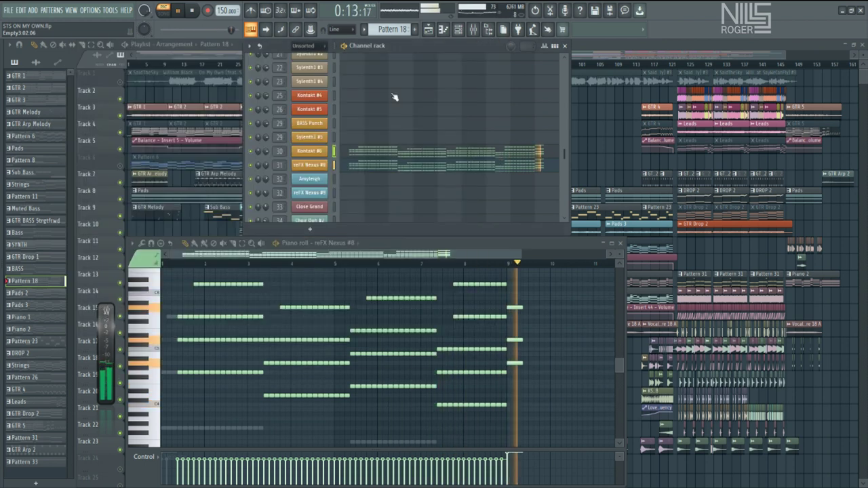
- Play Pattern 18 with its bass and guitar layers together while looking through its channels, and stop playback
scroll(279, 152, "up", 4)
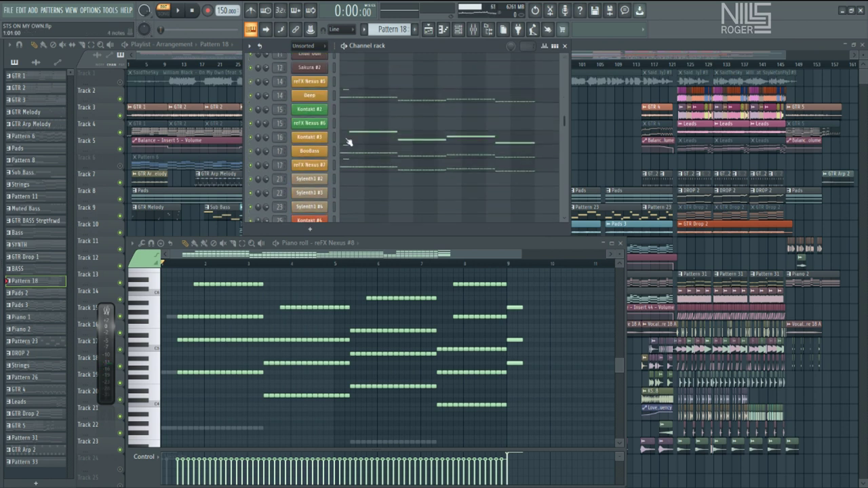
key("space")
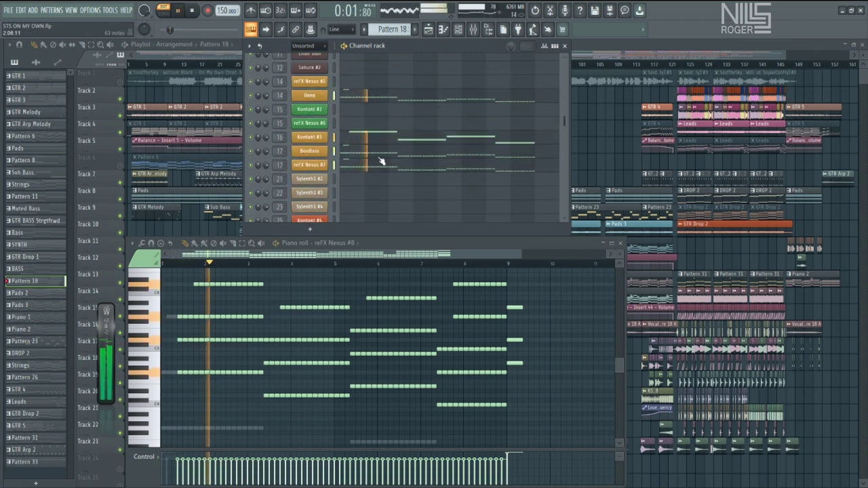
scroll(381, 161, "down", 3)
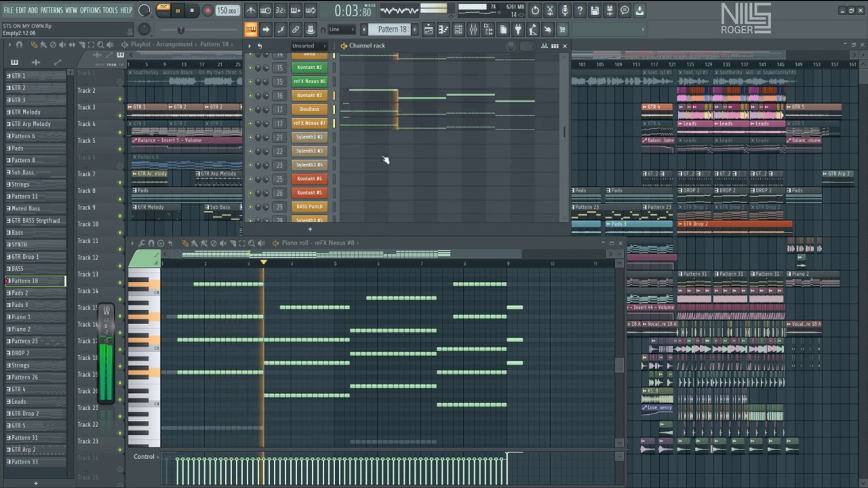
scroll(384, 160, "down", 3)
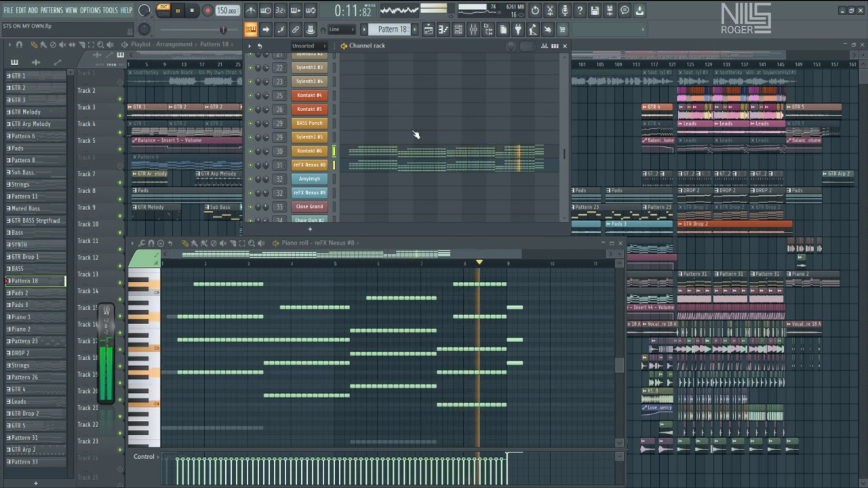
key("space")
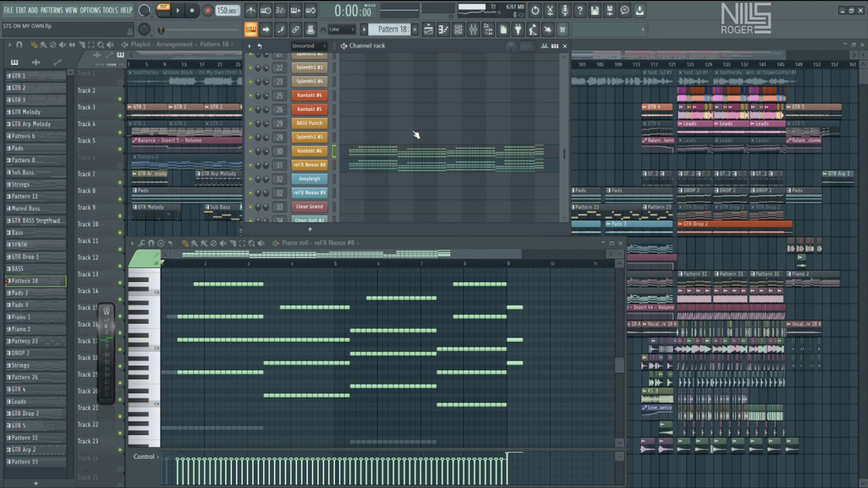
- Switch to the Pads 2 pattern, play its Amyleigh notes in the piano roll, and inspect and close the Amyleigh Sytrus instrument
scroll(401, 29, "down", 1)
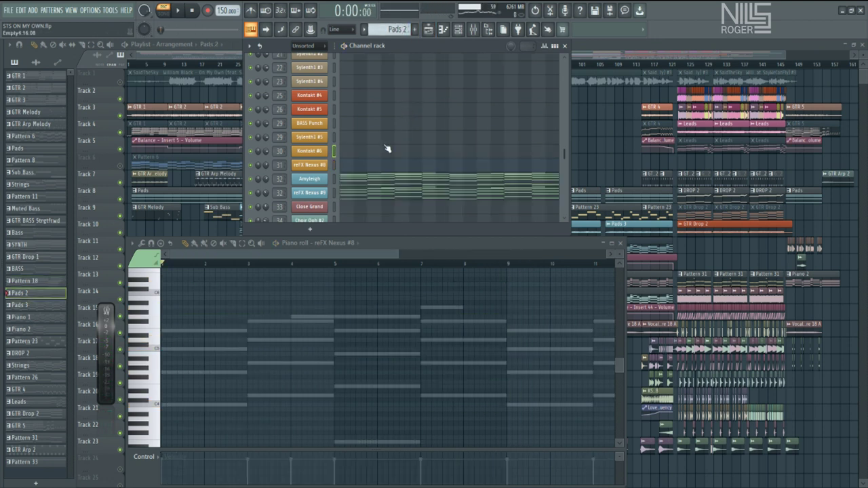
left_click(362, 184)
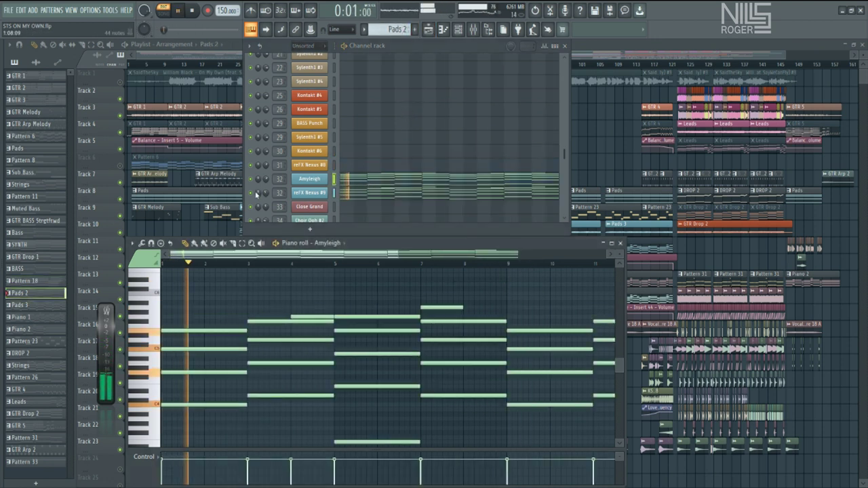
left_click(327, 177)
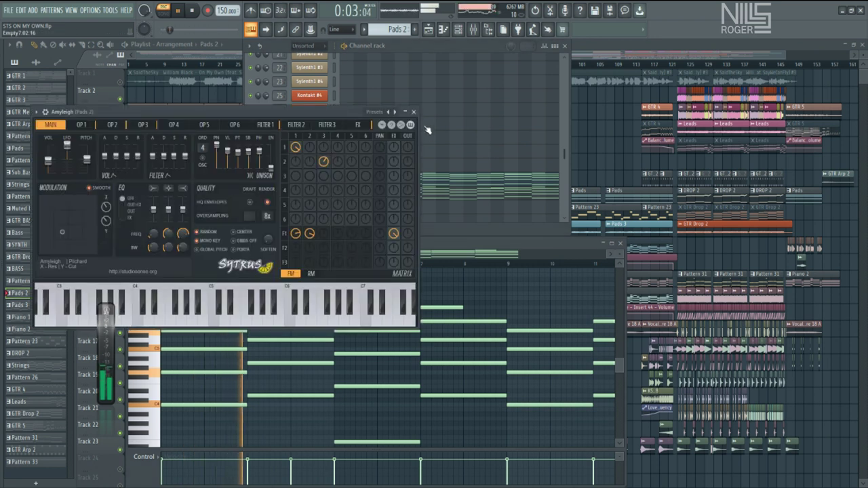
left_click(326, 177)
left_click(375, 183)
left_click(377, 183)
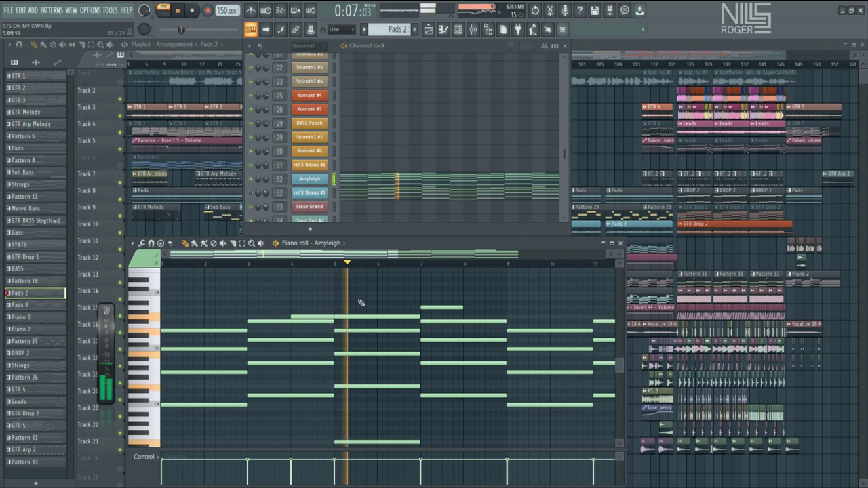
scroll(360, 301, "down", 3)
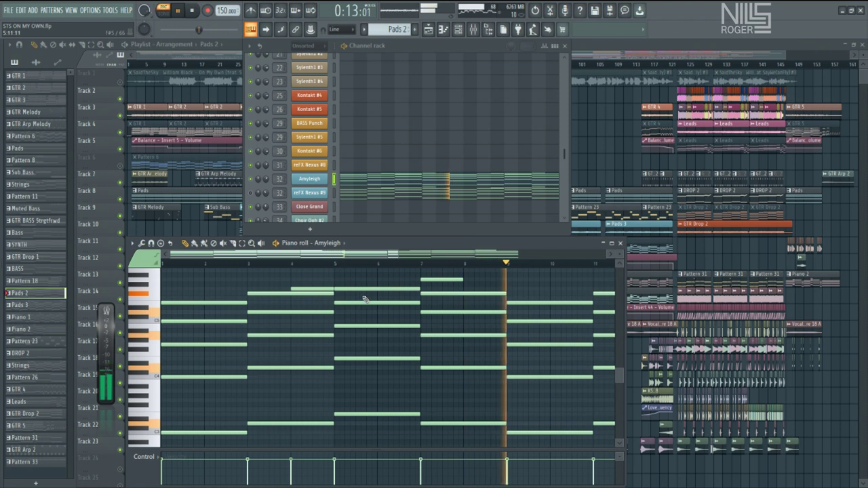
key("space")
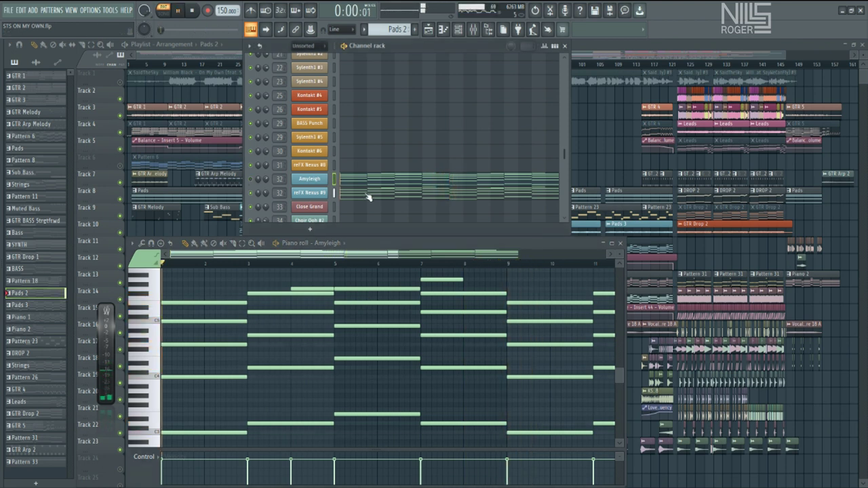
- Play the reFX Nexus #9 notes of Pads 2, inspect and close the instrument, and show the pattern's full length in the piano roll
left_click(313, 194)
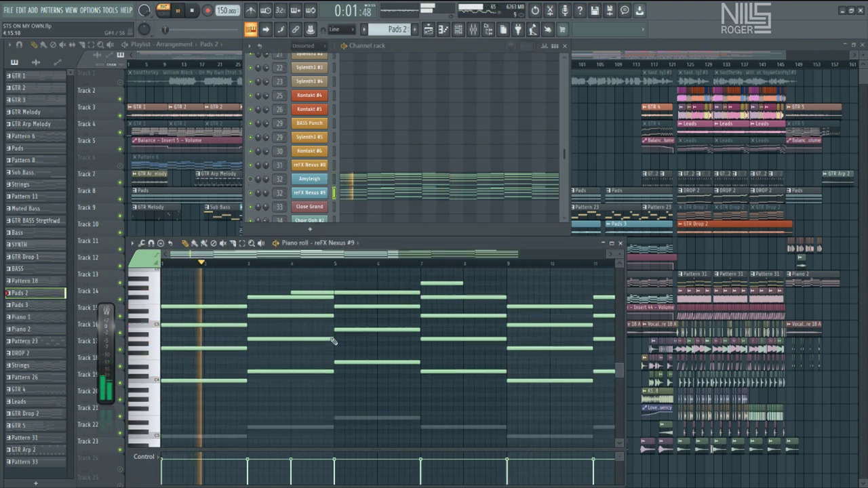
left_click(312, 193)
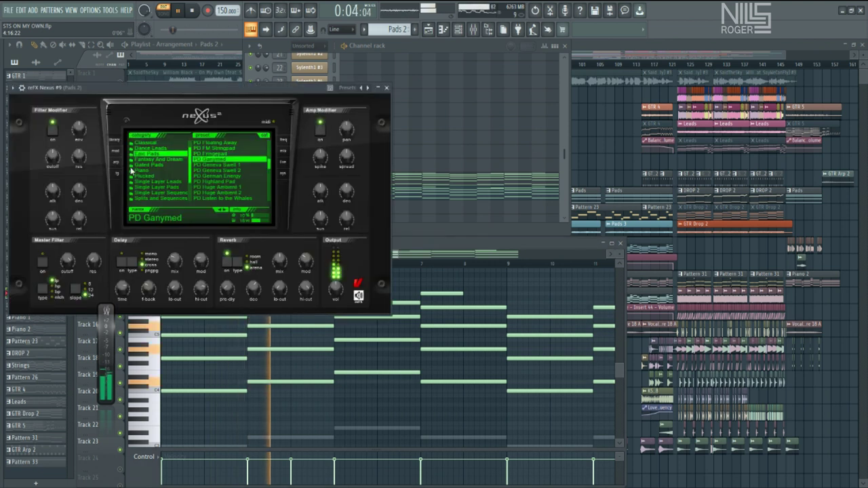
left_click(386, 88)
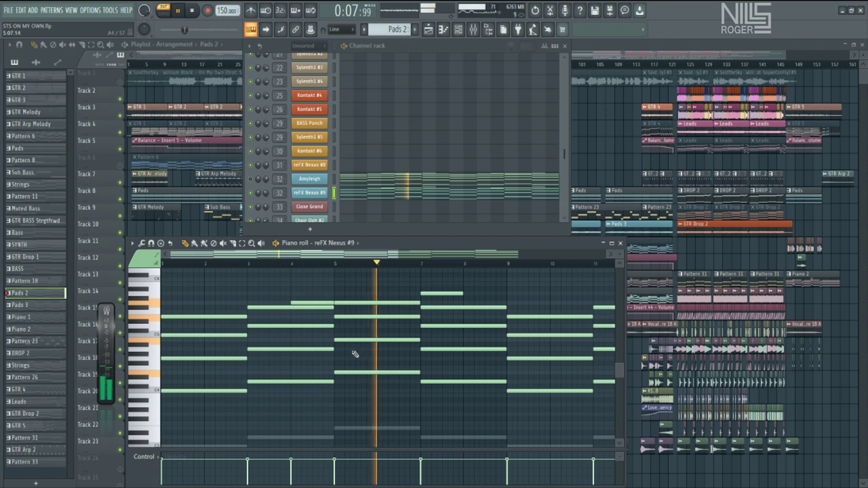
scroll(355, 353, "up", 4)
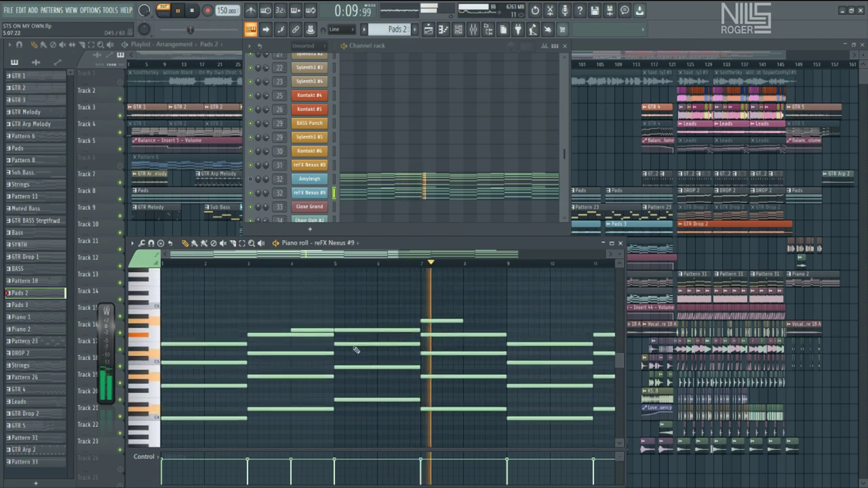
left_click_drag(401, 255, 513, 264)
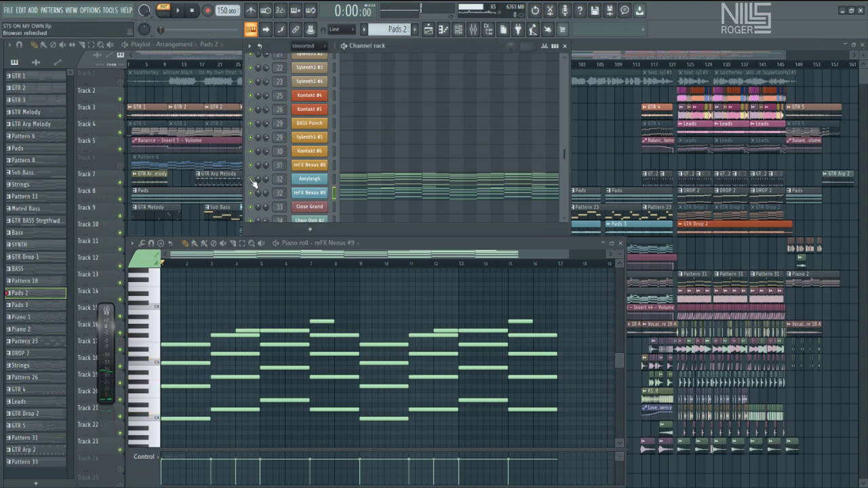
- Switch to the Pads 3 pattern and play it with the reFX Nexus #9 notes open in the piano roll
scroll(392, 29, "down", 1)
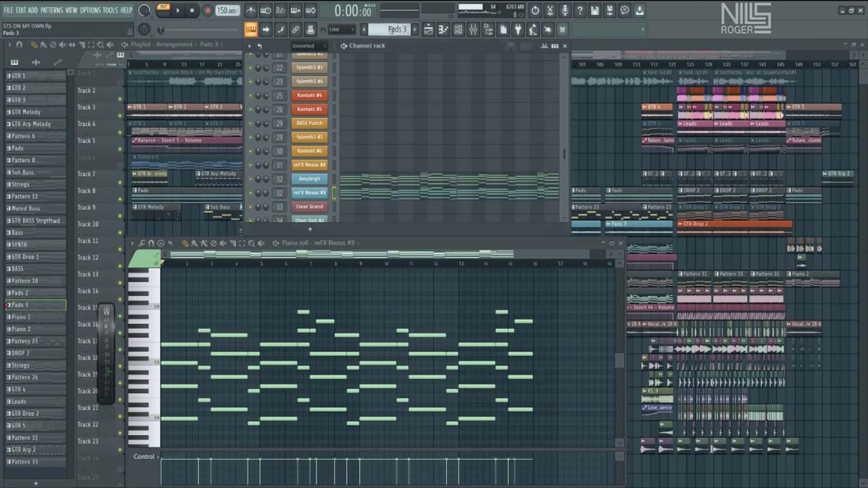
left_click(372, 191)
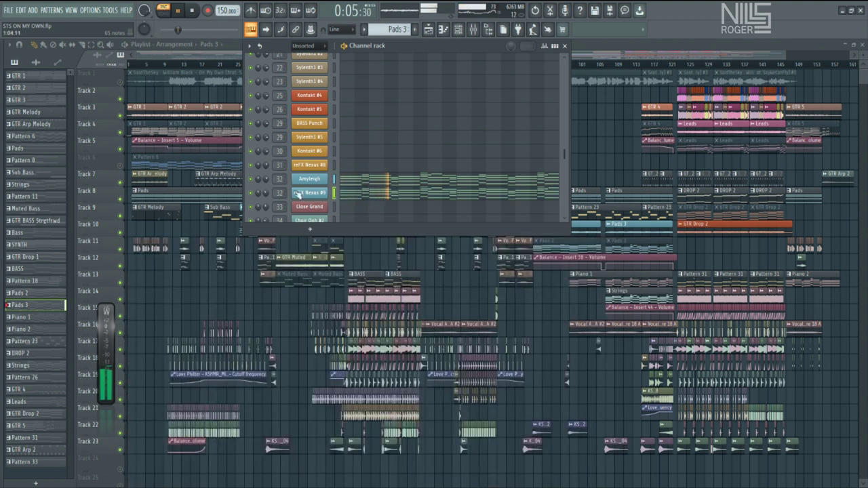
left_click(366, 193)
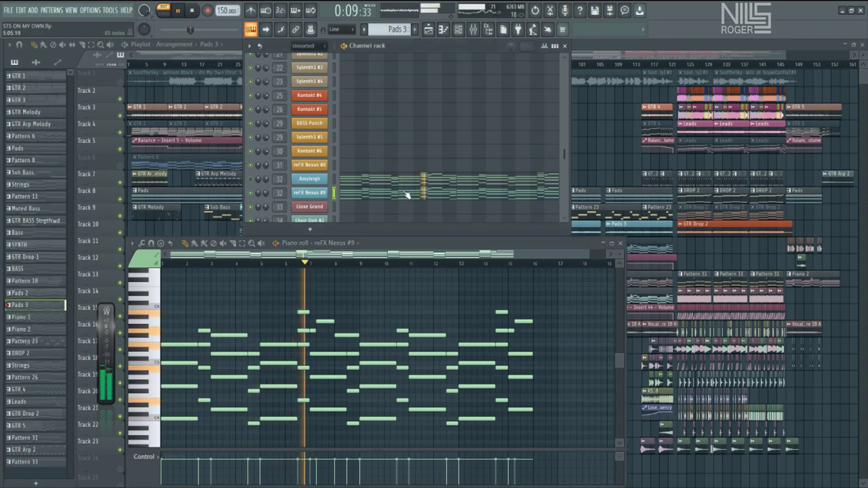
scroll(407, 288, "down", 2)
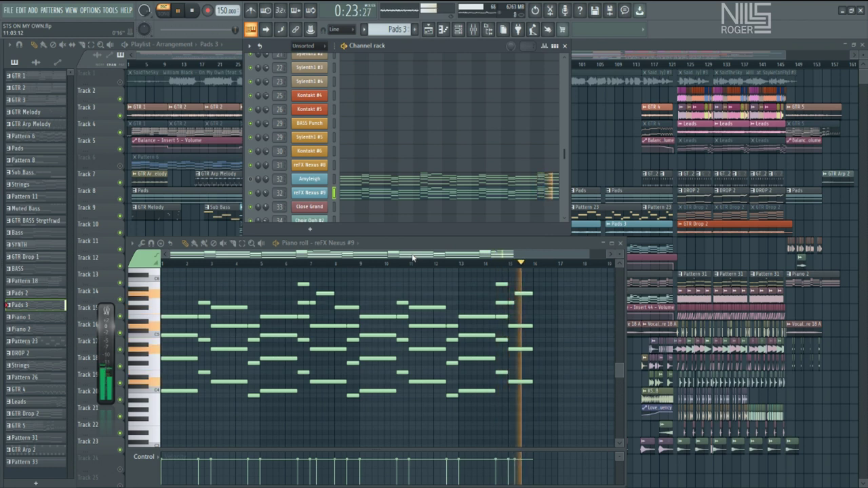
- Switch to the Piano 1 pattern and play it through while viewing all its Close Grand notes in the piano roll
scroll(383, 29, "down", 1)
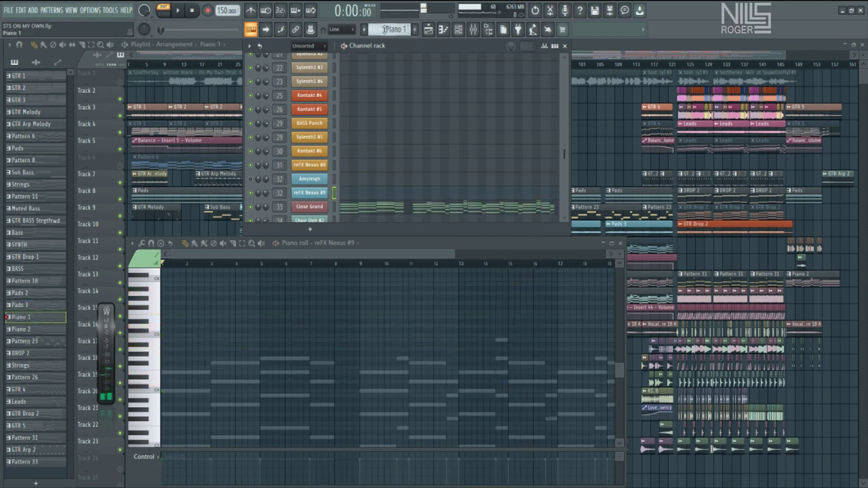
left_click(355, 208)
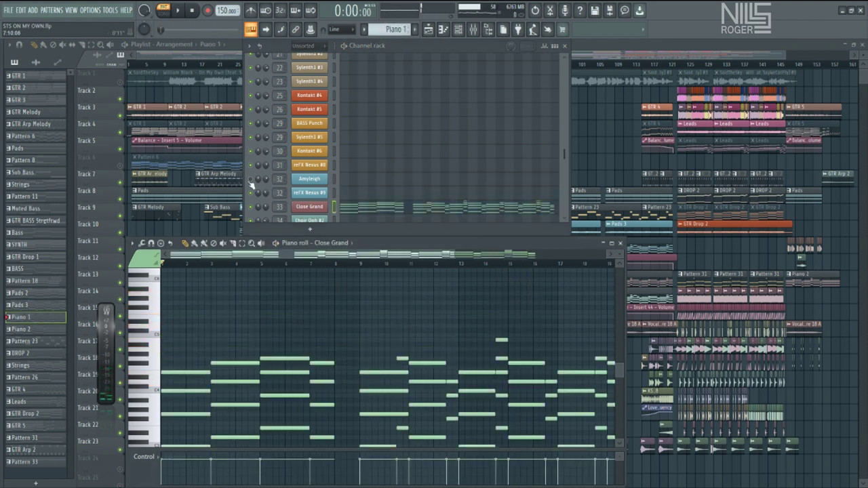
scroll(414, 169, "down", 3)
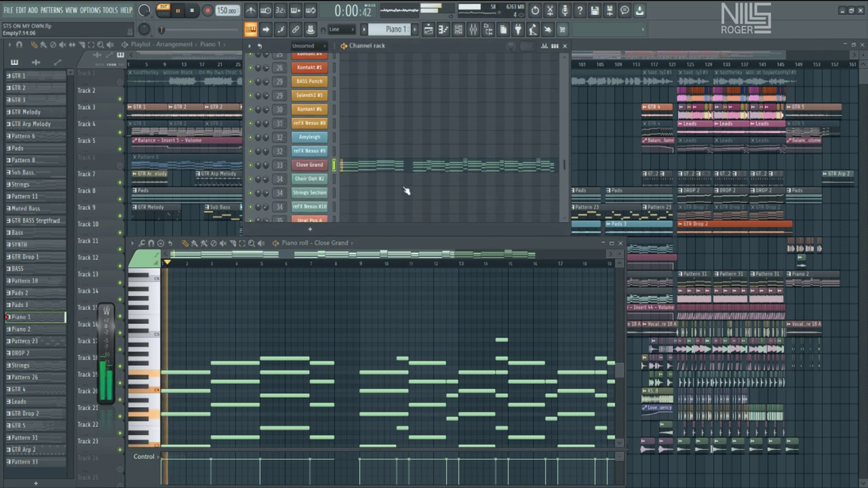
scroll(330, 302, "down", 1)
scroll(337, 288, "down", 1)
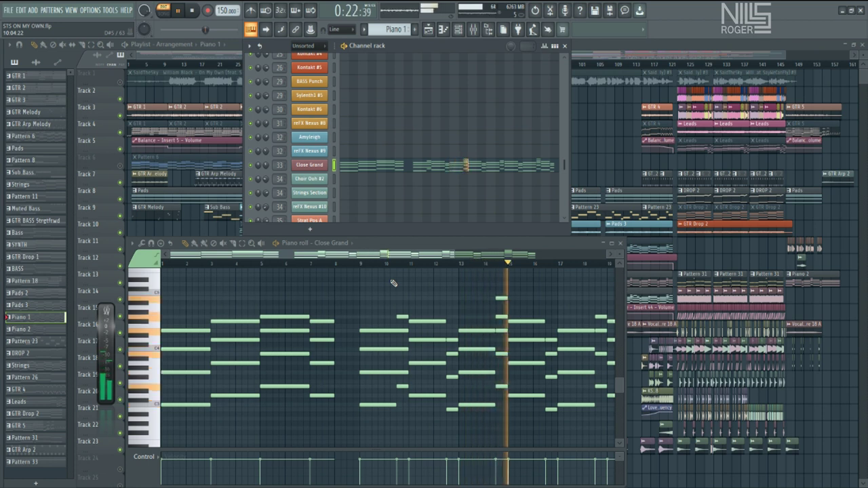
left_click_drag(400, 255, 515, 257)
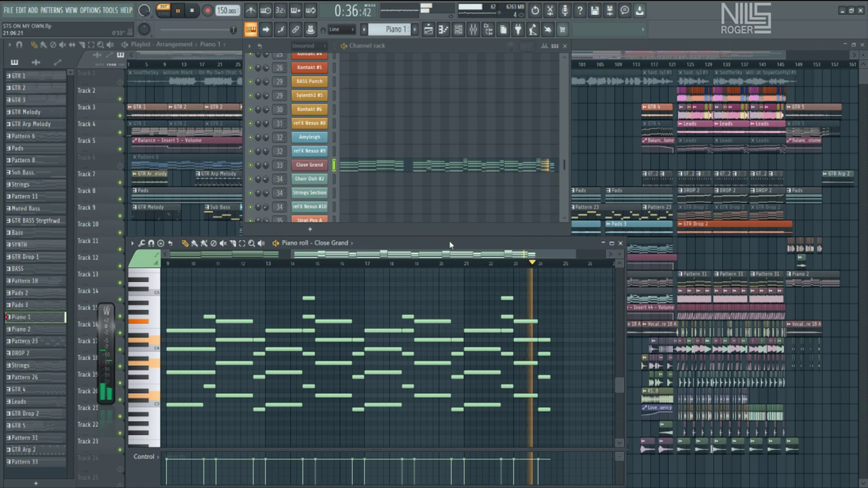
key("space")
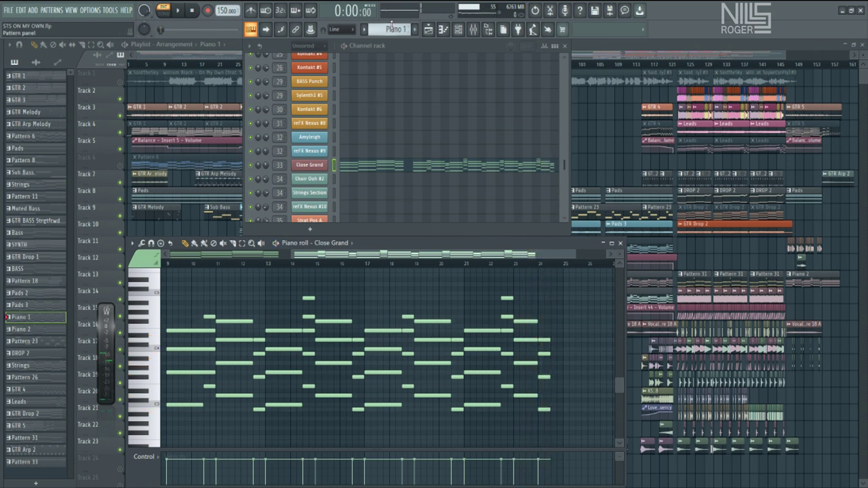
- Switch to the Piano 2 pattern and play it while viewing its Close Grand notes in the piano roll from the start
scroll(391, 25, "down", 1)
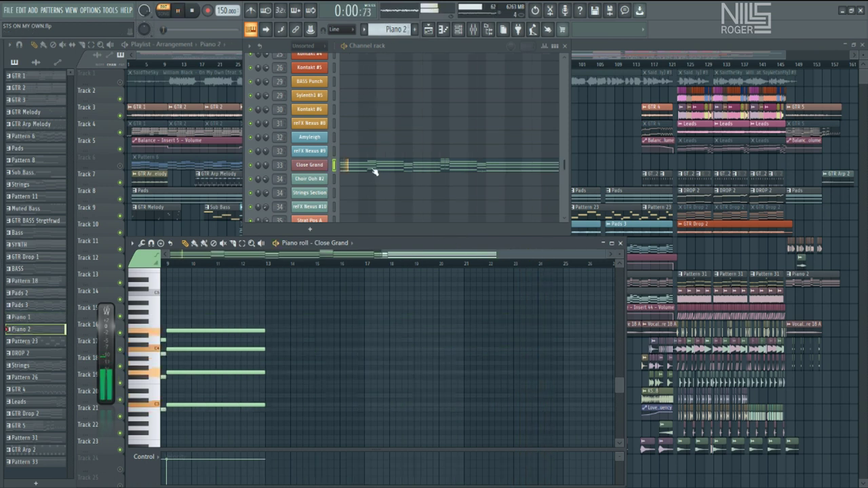
left_click(373, 171)
left_click(374, 172)
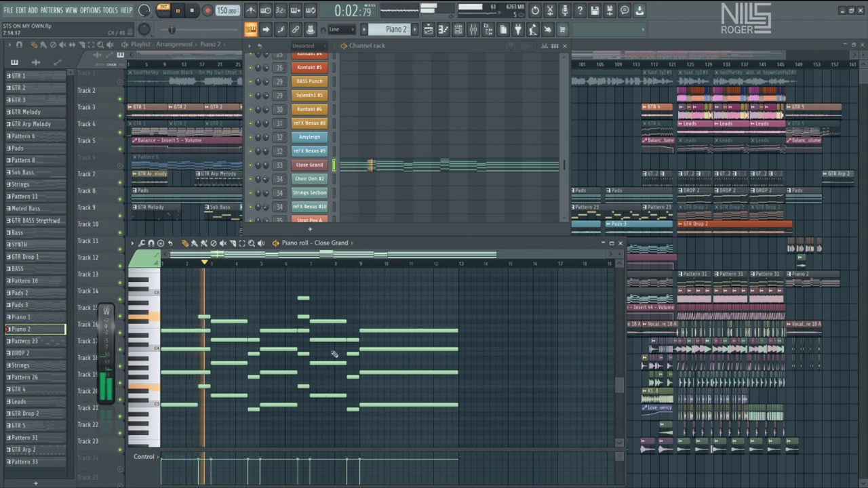
key("space")
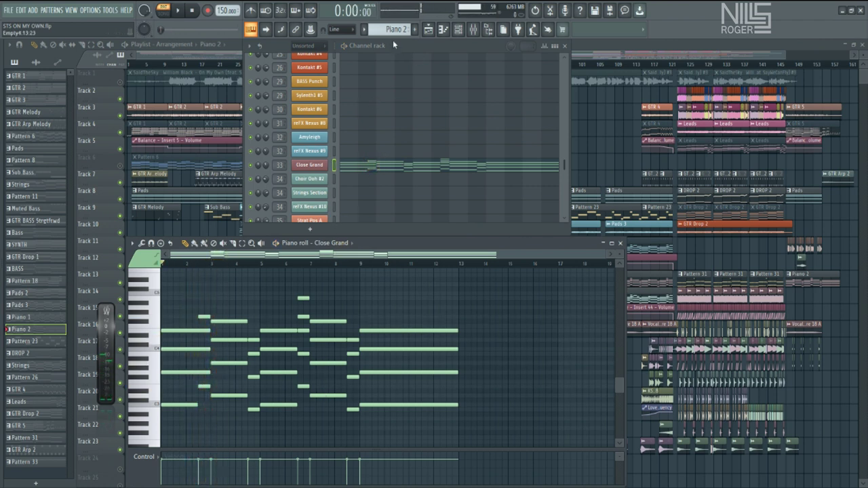
- Switch to Pattern 23, play it, and show the full length of its reFX Nexus #5 notes in the piano roll
scroll(390, 29, "down", 1)
scroll(373, 101, "down", 4)
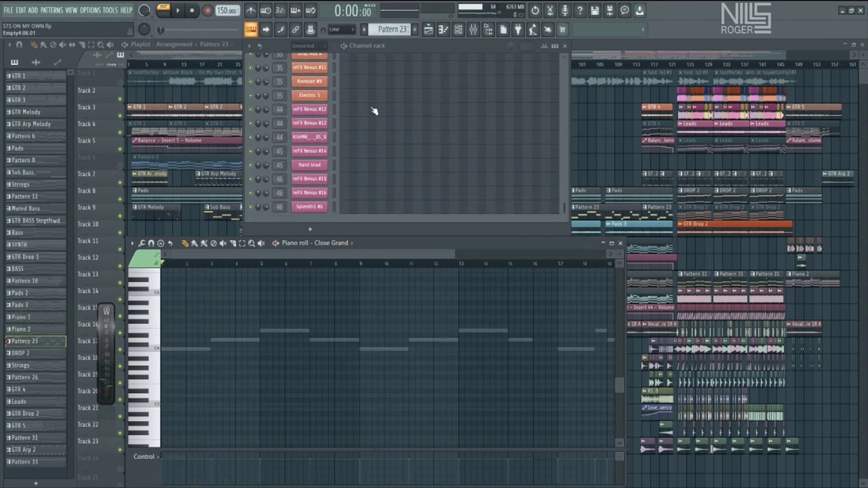
scroll(373, 111, "up", 6)
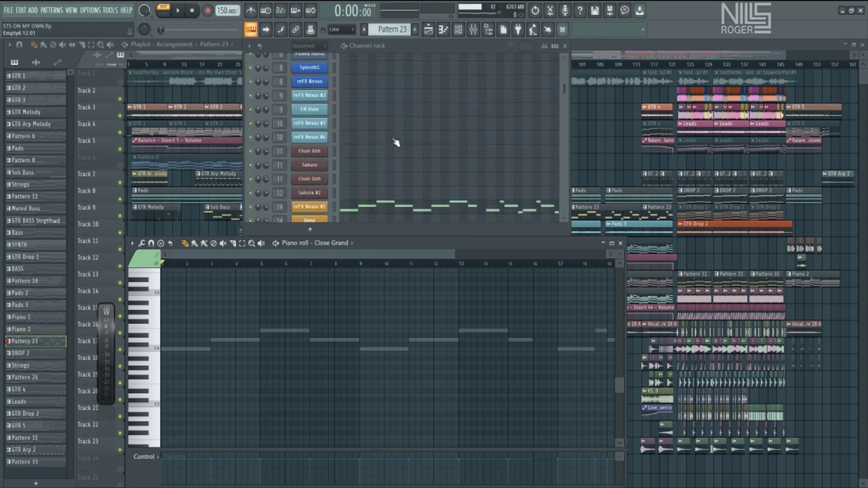
left_click(378, 207)
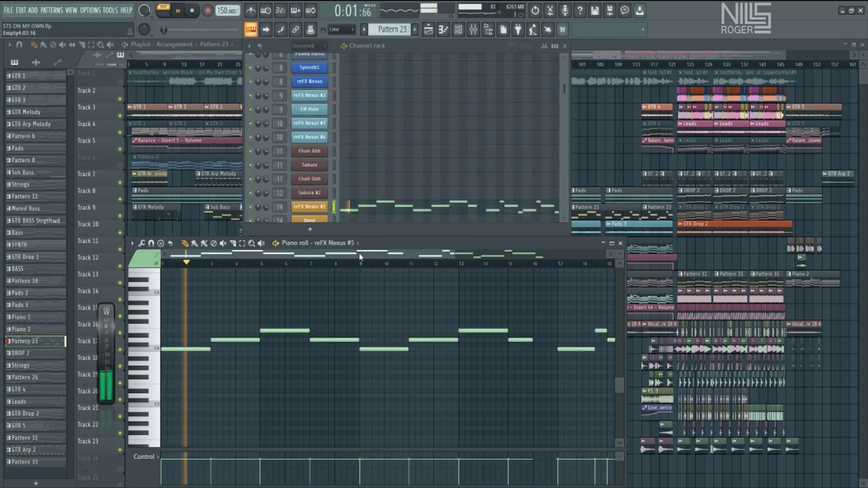
left_click_drag(459, 255, 549, 255)
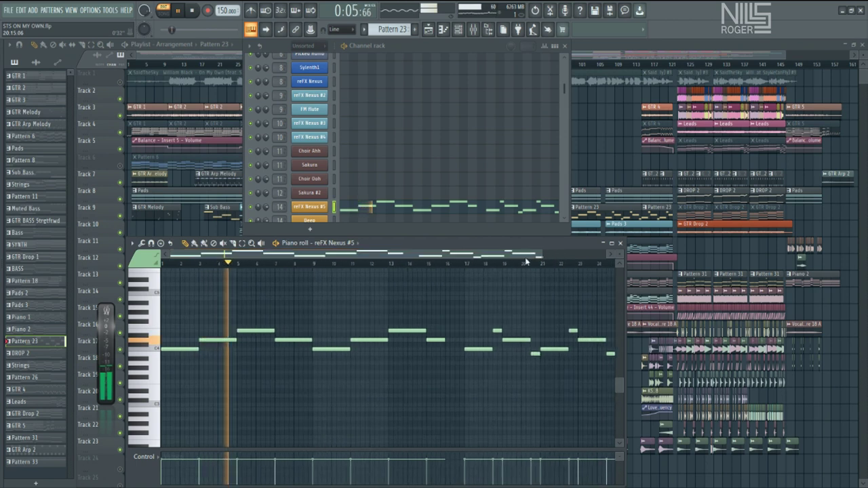
- Switch to the DROP 2 pattern and play it with the Sylenth1 #2 notes open in the piano roll
scroll(392, 29, "down", 1)
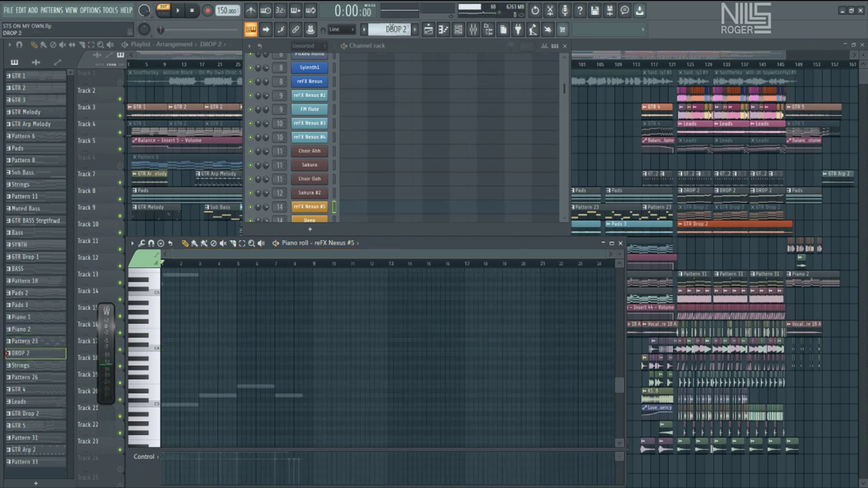
scroll(401, 128, "down", 3)
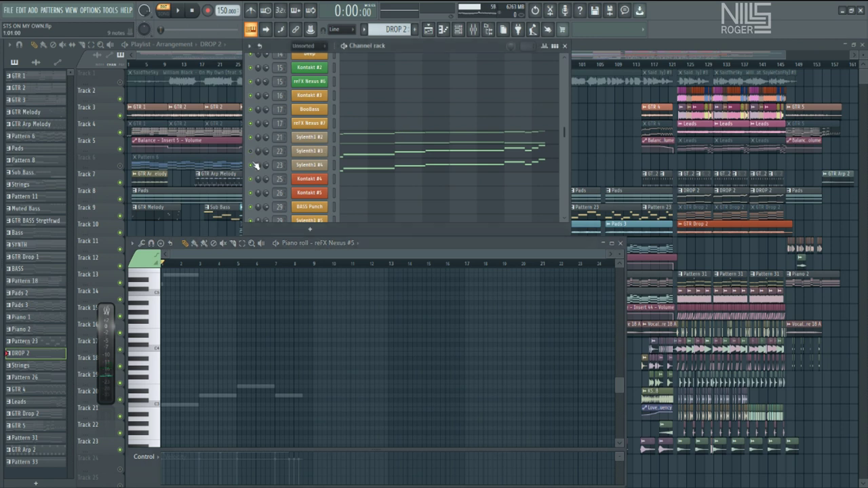
left_click(346, 140)
scroll(278, 326, "up", 1)
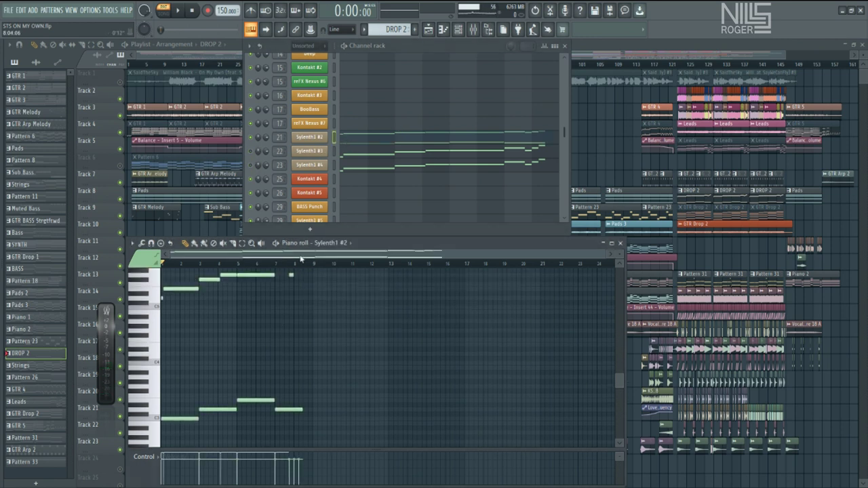
key("space")
scroll(292, 285, "up", 1)
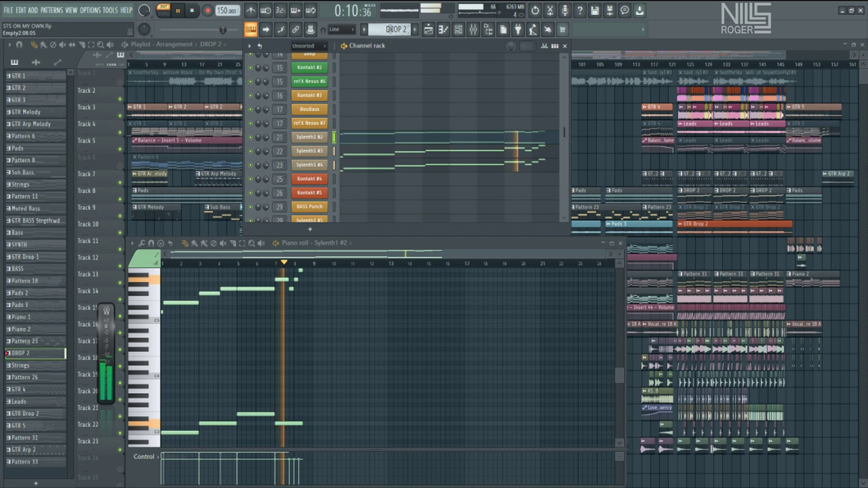
- Switch to the Strings pattern, play it, and inspect and close the Choir Ooh #2 DirectWave instrument
scroll(390, 29, "down", 1)
key("space")
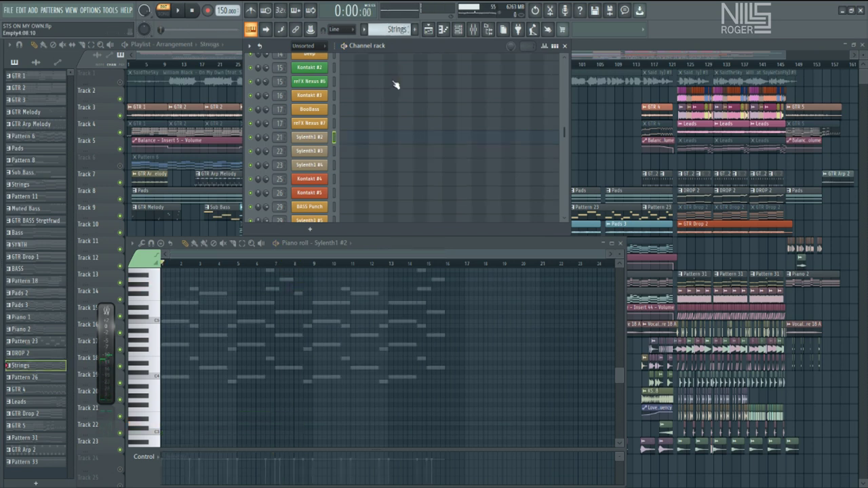
scroll(396, 88, "down", 4)
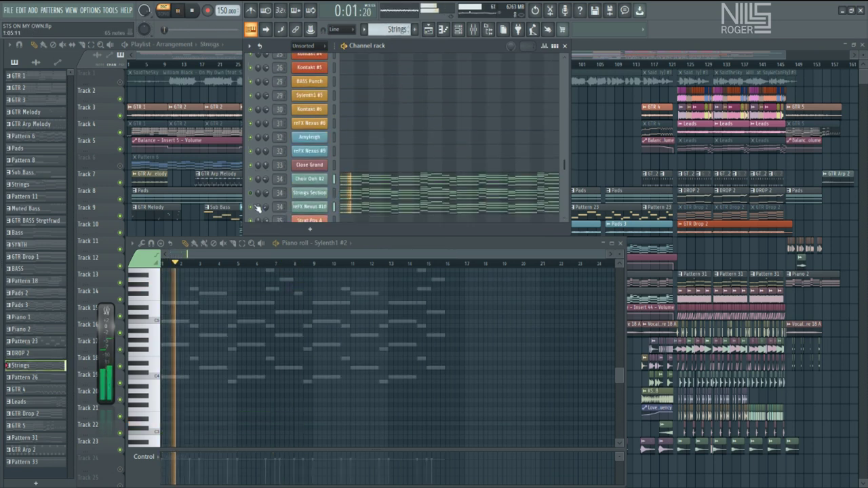
left_click(313, 182)
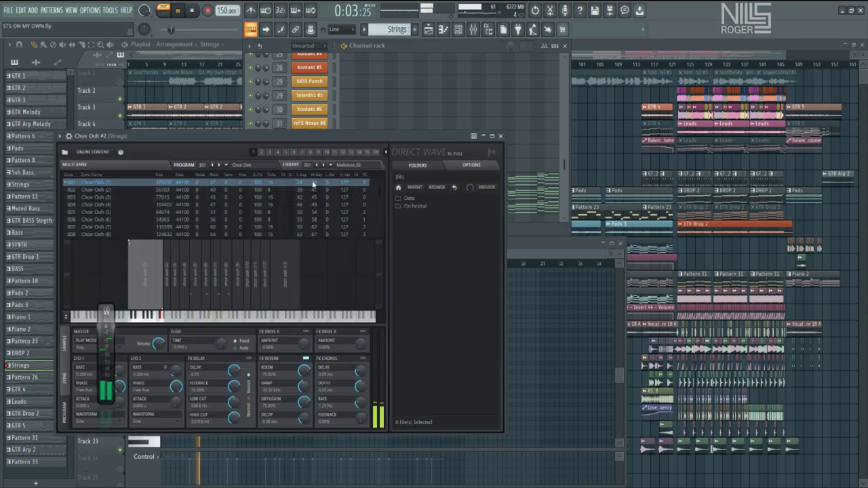
left_click(500, 136)
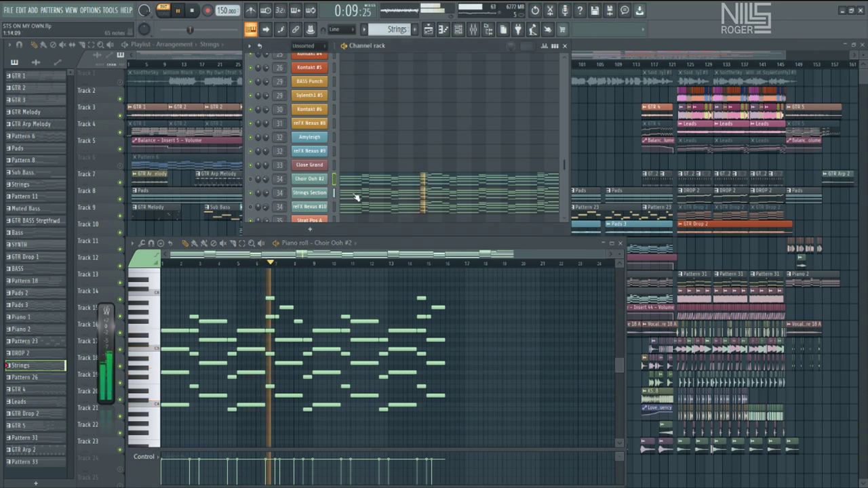
- Inspect and close the Strings Section and reFX Nexus #10 instruments while playing the layers of the Strings pattern
left_click(320, 194)
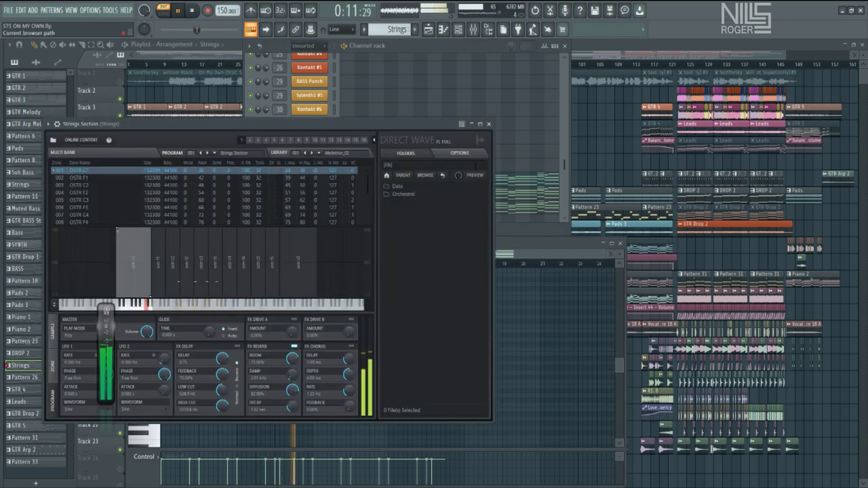
left_click(488, 124)
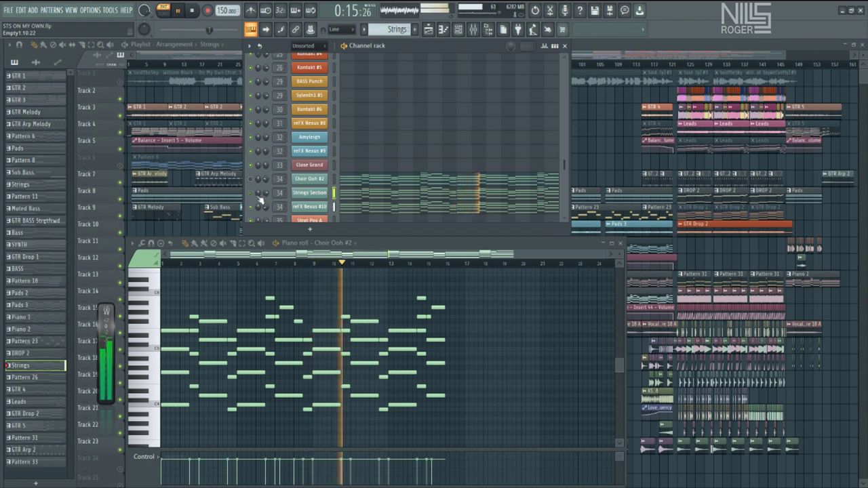
left_click(323, 209)
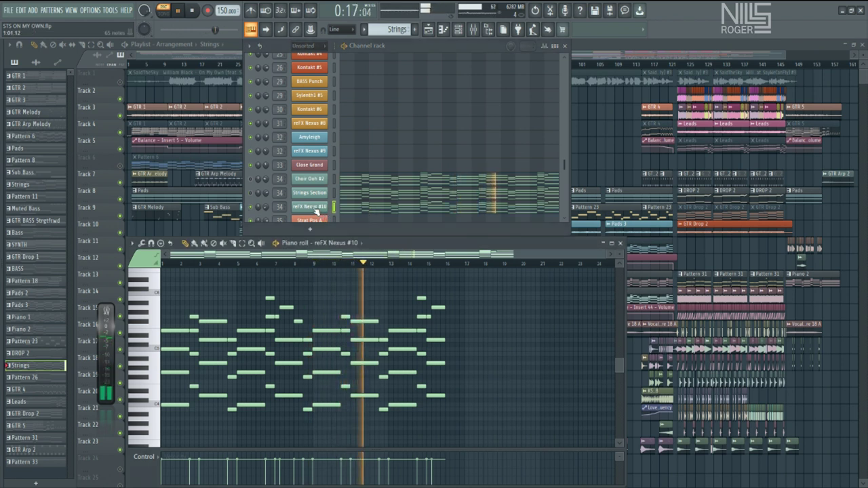
left_click(316, 210)
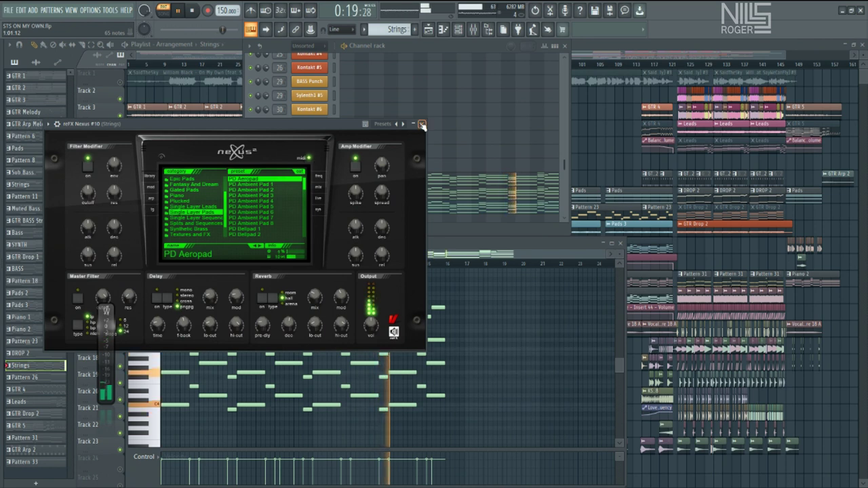
key("Escape")
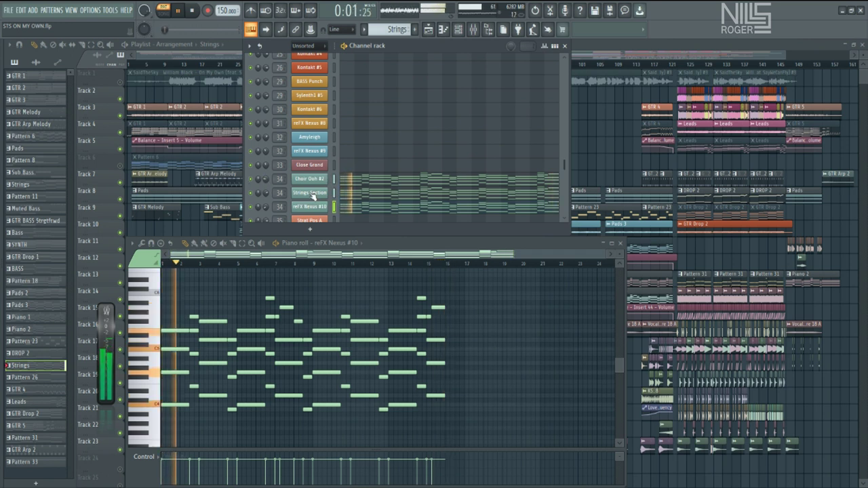
scroll(403, 197, "down", 3)
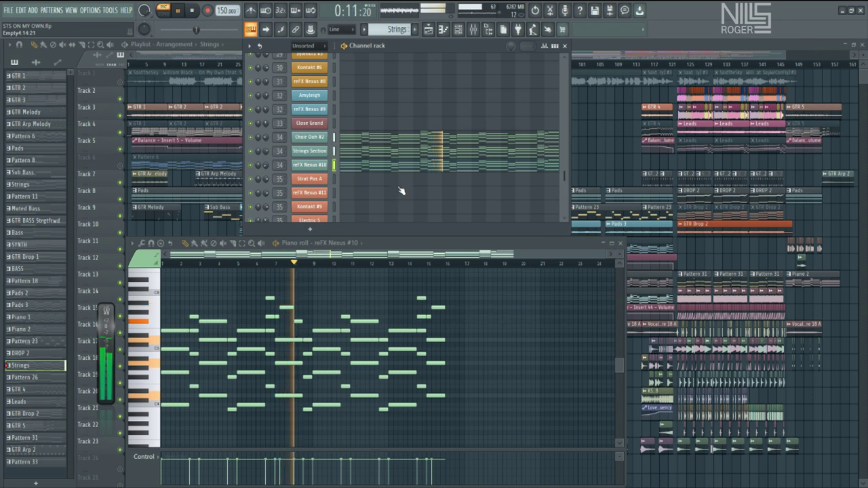
key("space")
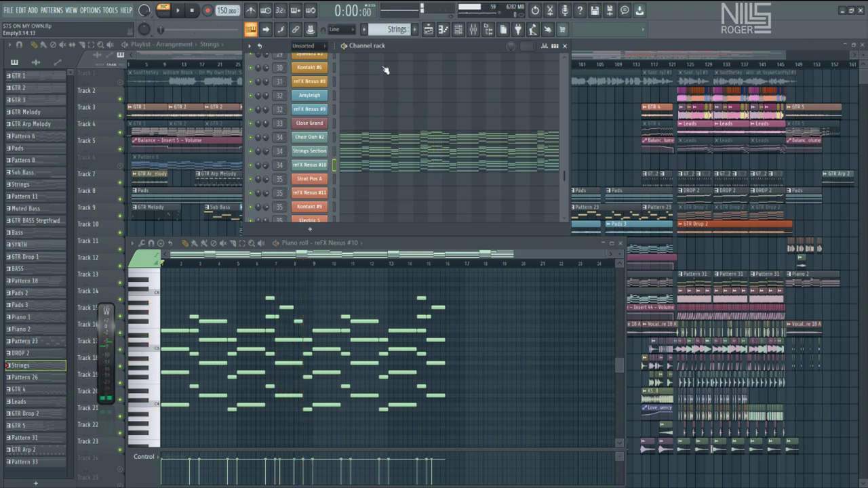
- Switch to Pattern 26 and play it while viewing the BASS Punch and Sylenth1 #5 notes in the piano roll
scroll(387, 30, "down", 1)
scroll(400, 128, "up", 3)
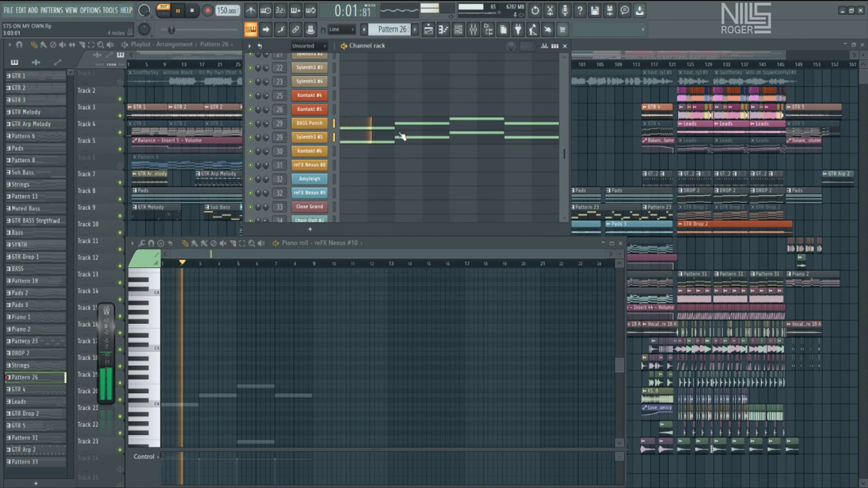
left_click(400, 125)
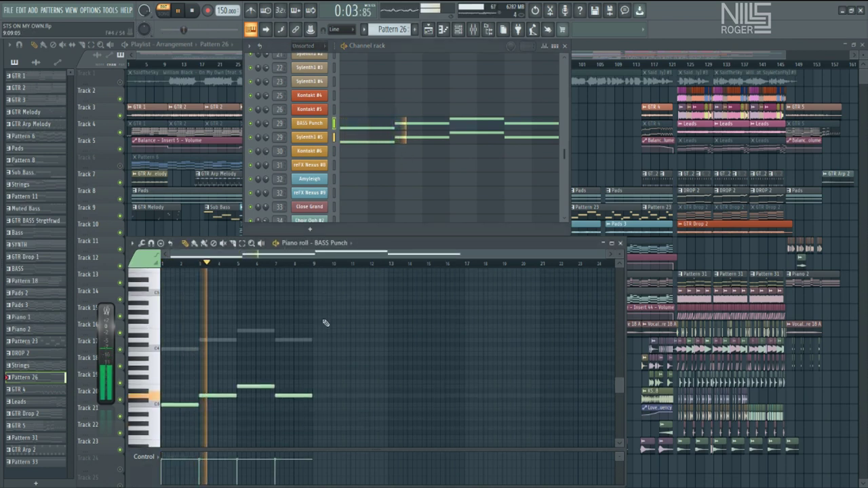
left_click(358, 139)
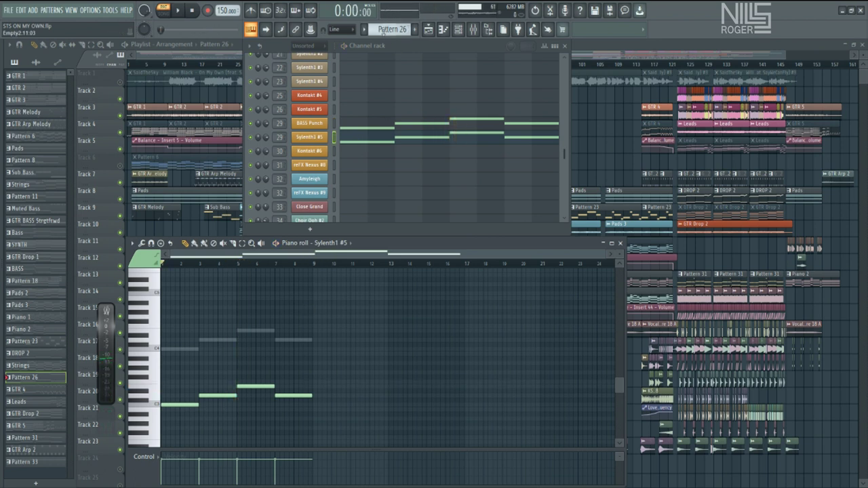
- Switch to the GTR 4 pattern and play its Strat Pos A layer with the notes enlarged in the piano roll
scroll(381, 31, "down", 1)
scroll(368, 143, "up", 3)
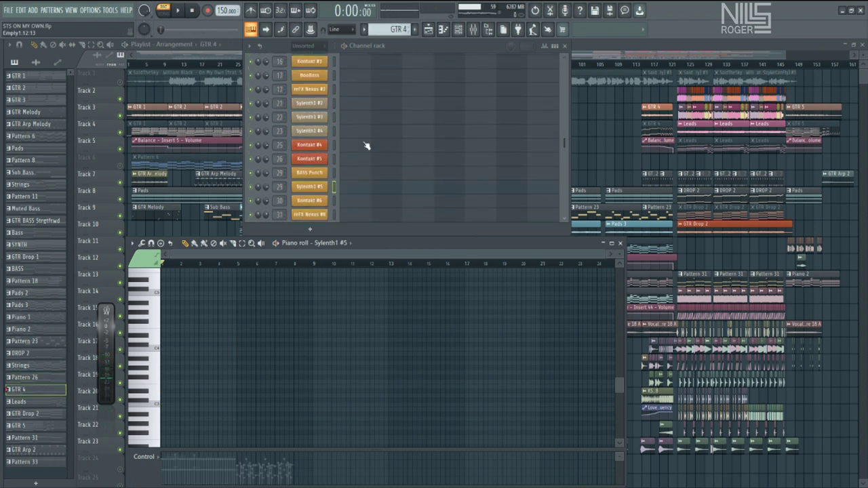
scroll(366, 146, "down", 11)
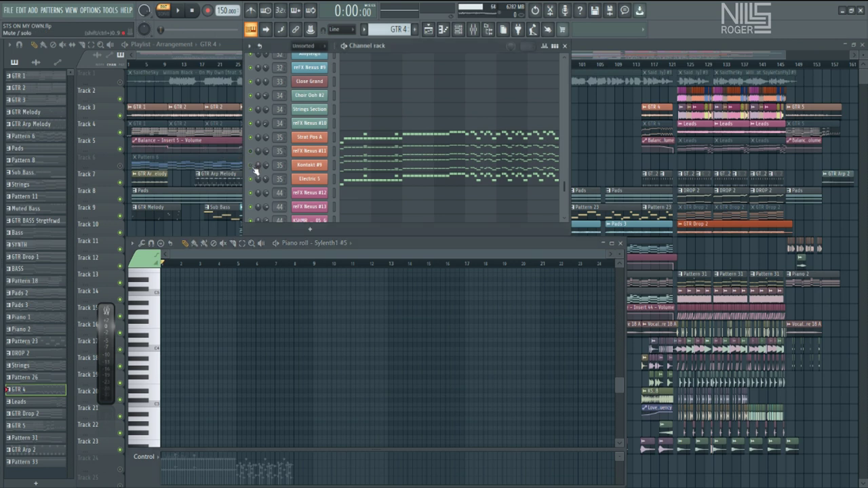
left_click(351, 142)
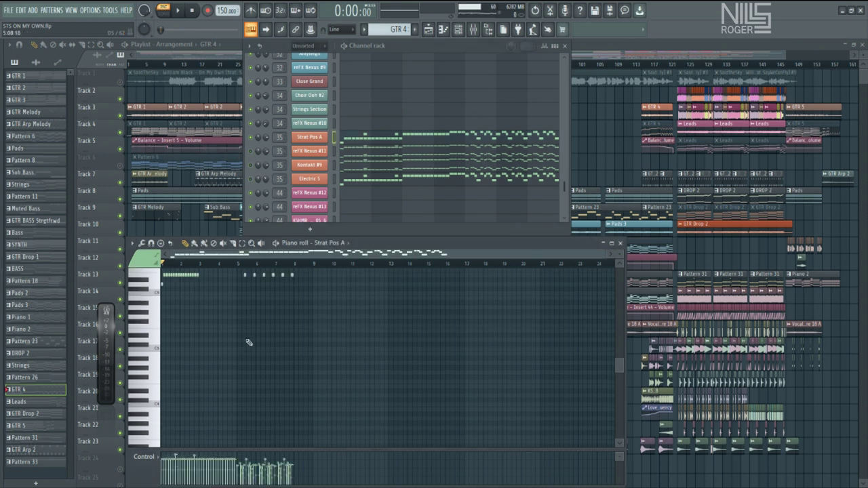
left_click_drag(613, 253, 464, 255)
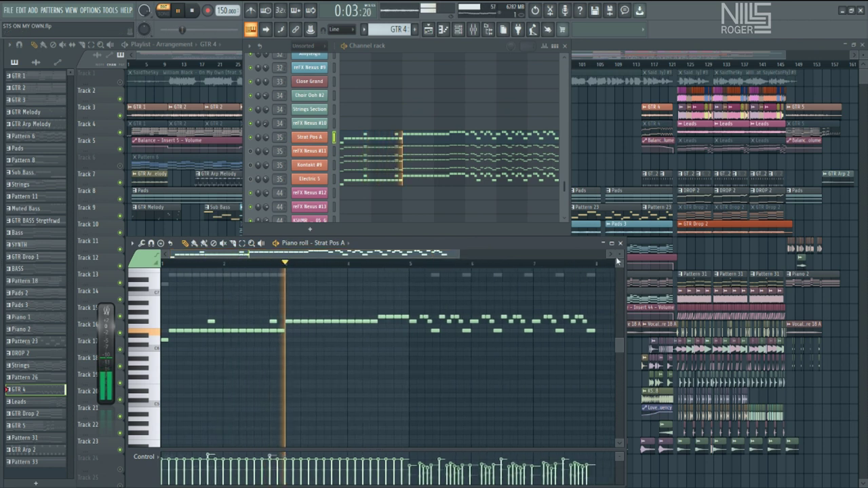
scroll(390, 356, "up", 2)
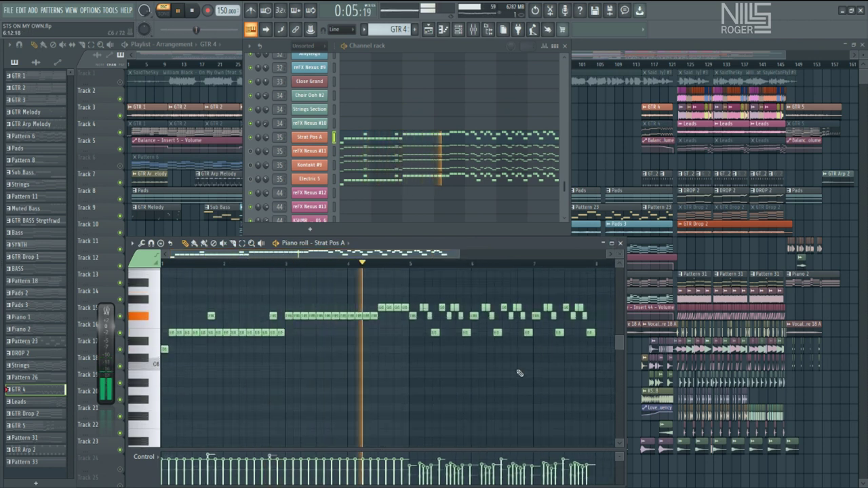
scroll(512, 356, "up", 3)
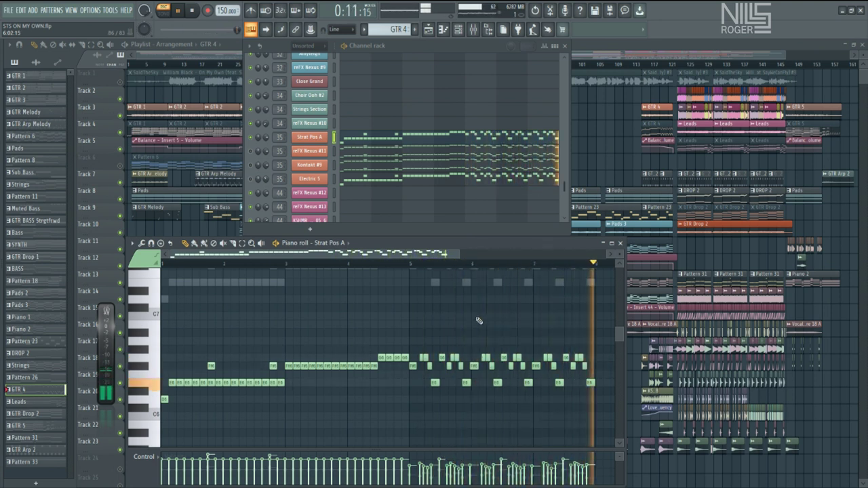
left_click(304, 139)
left_click(303, 139)
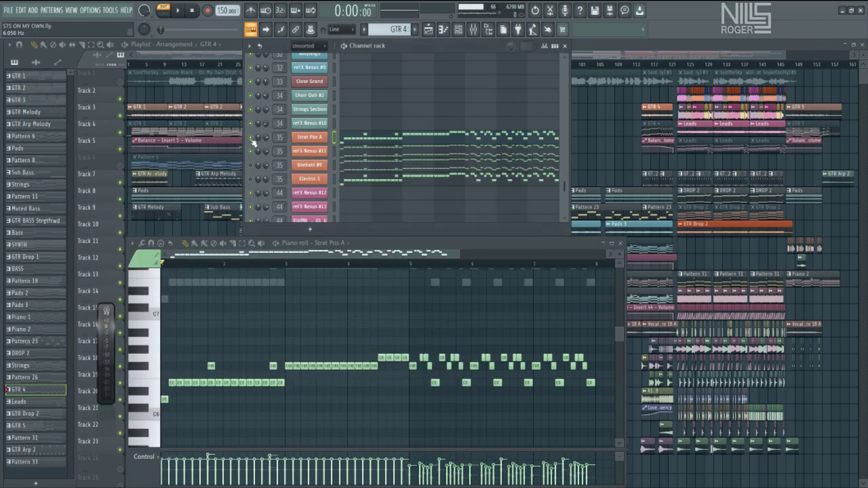
- Inspect and close the reFX Nexus #11 instrument while playing its GTR 4 layer with the notes shown in the piano roll
left_click(309, 151)
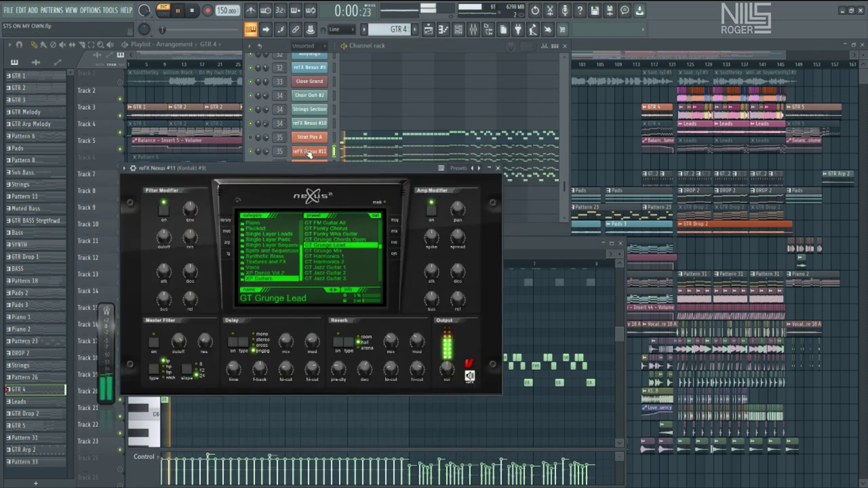
key("F7")
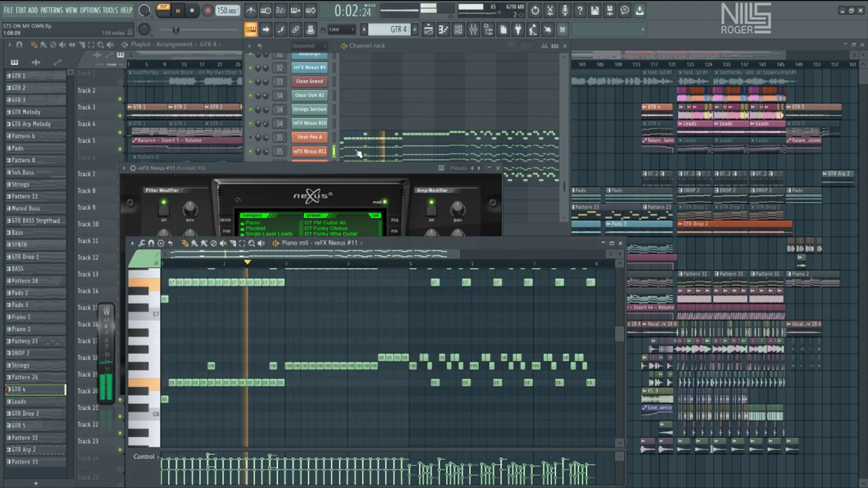
left_click(441, 211)
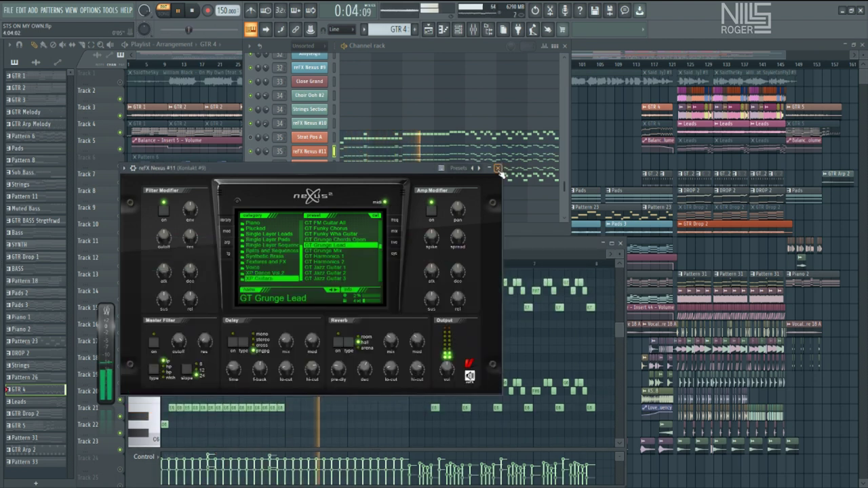
key("Escape")
scroll(404, 348, "up", 2)
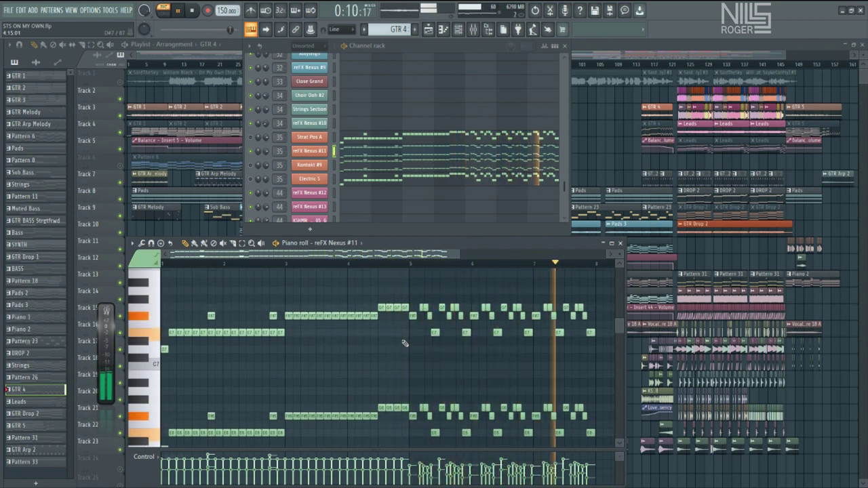
key("space")
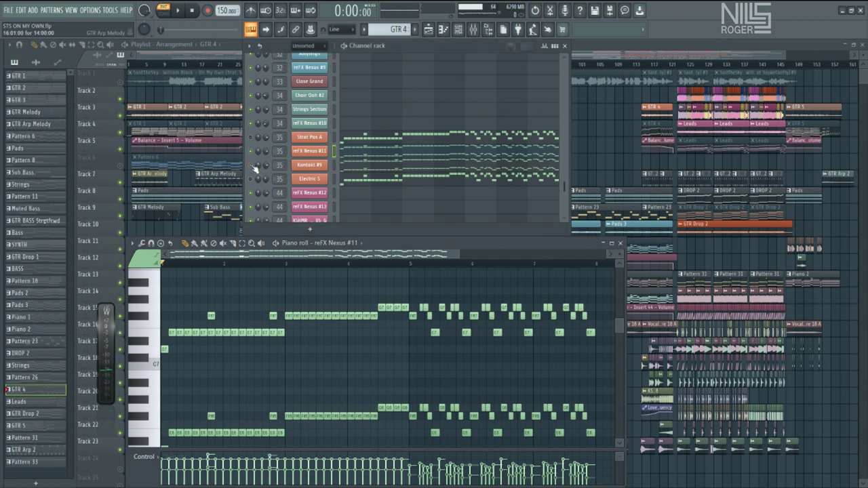
- Play the Kontakt #9 layer of the GTR 4 pattern while inspecting and closing its Electric Sunburst guitar instrument
left_click(329, 167)
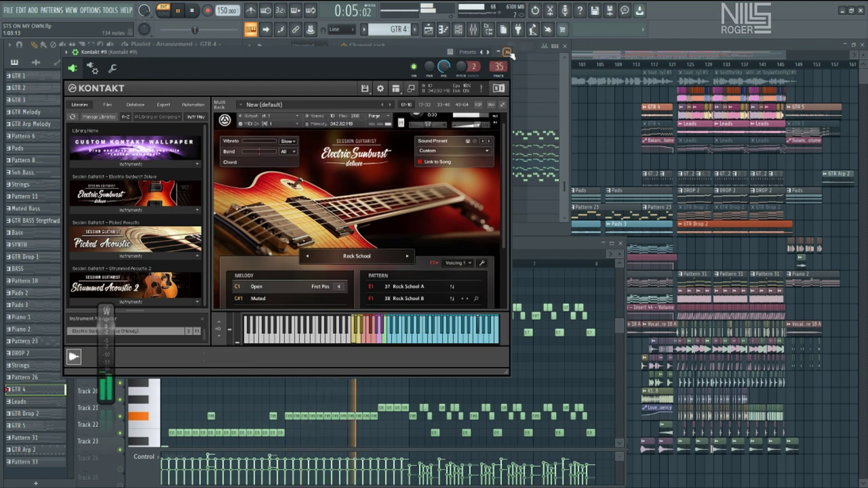
left_click(507, 52)
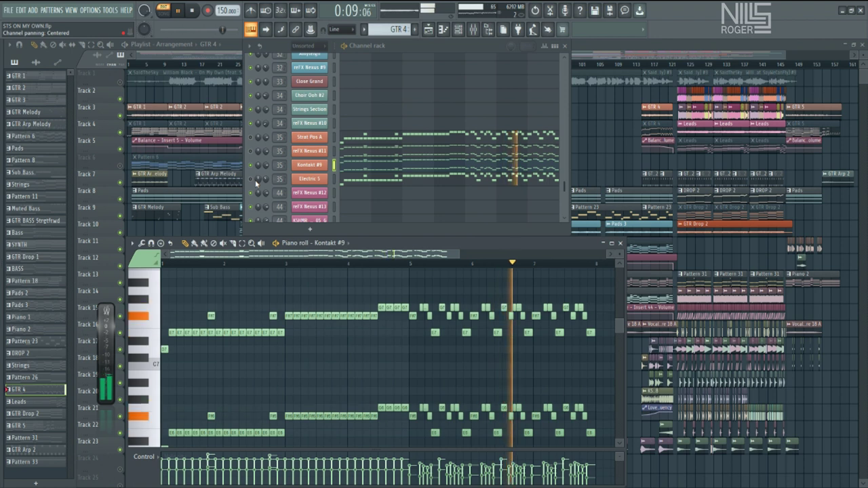
key("space")
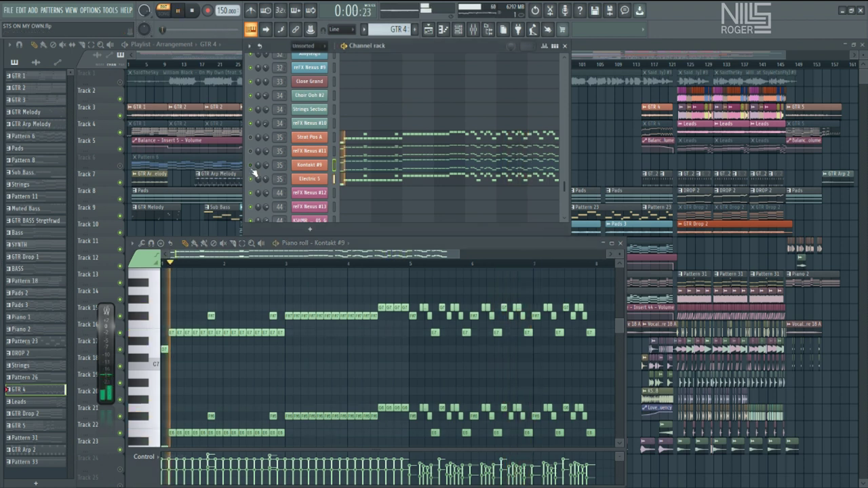
- Inspect and close the Electric 5 Sytrus instrument, view its notes in the piano roll, and play all GTR 4 layers together
left_click(310, 179)
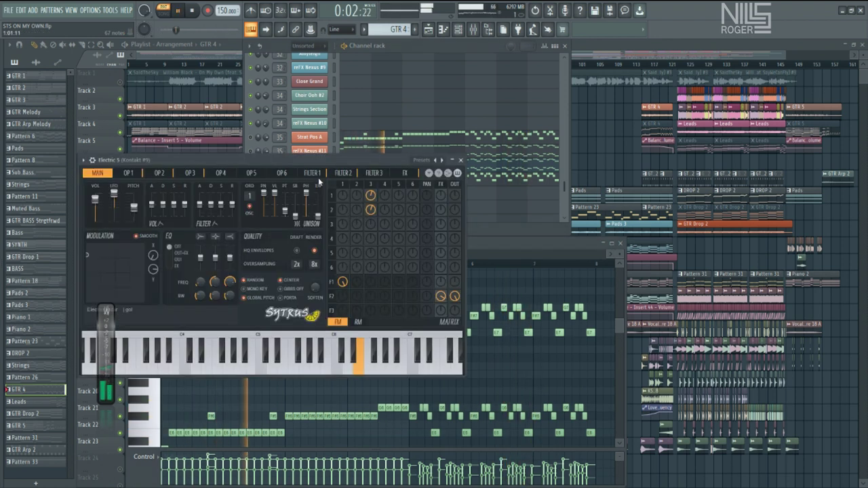
left_click(461, 160)
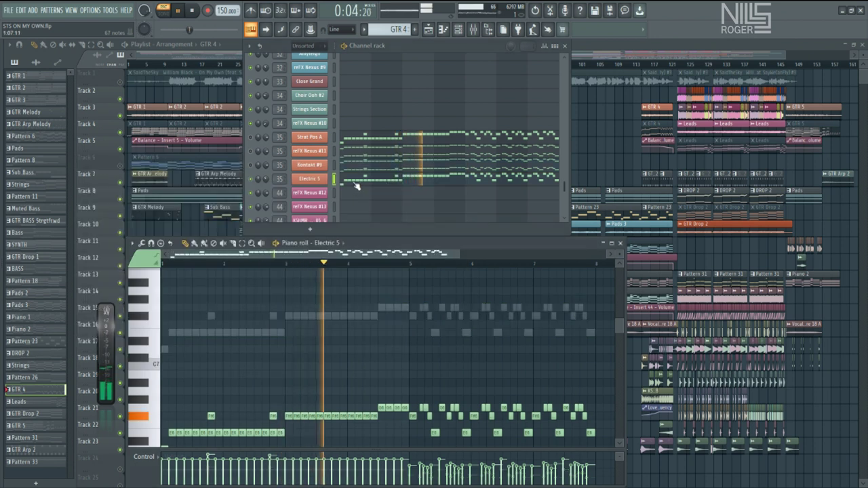
scroll(324, 360, "up", 3)
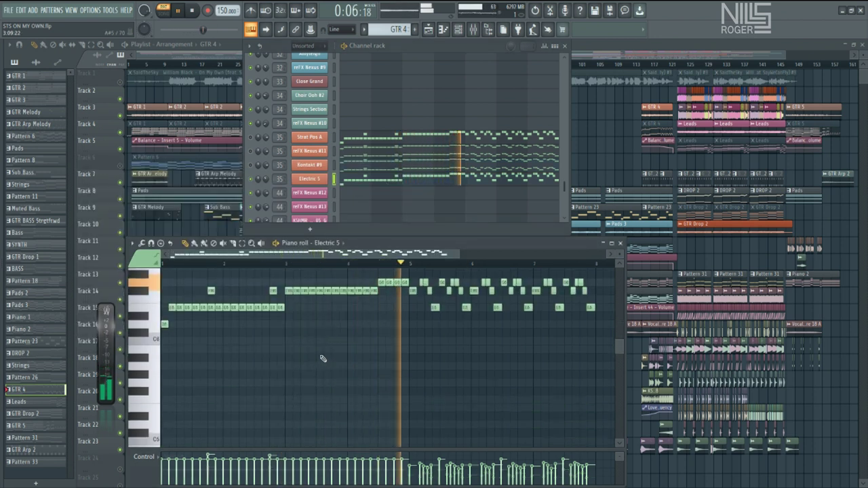
key("space")
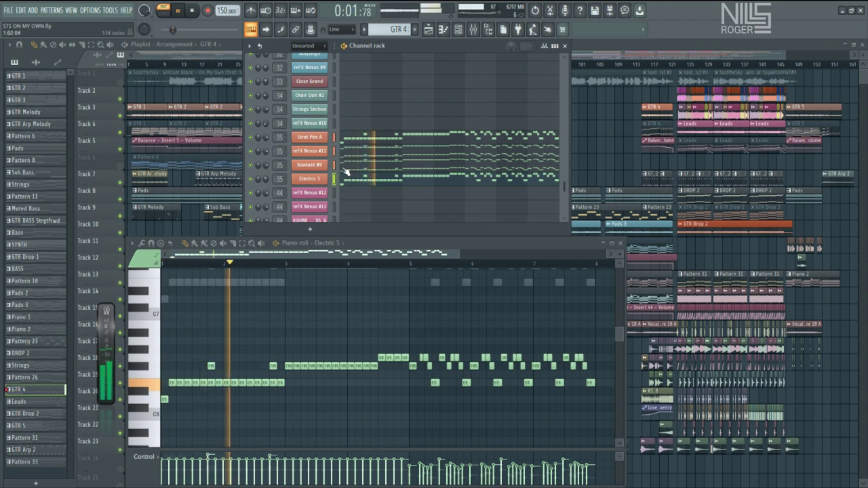
scroll(383, 281, "up", 3)
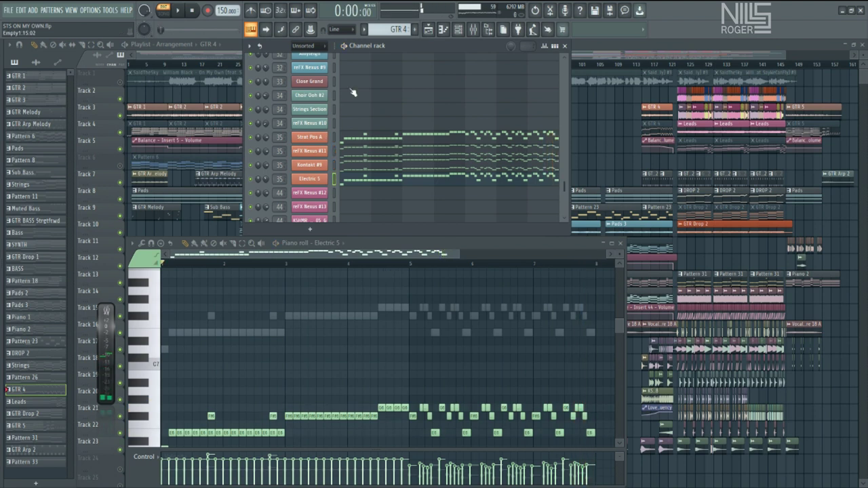
- Switch to the Leads pattern and play it while inspecting and closing the reFX Nexus #12 and reFX Nexus #13 instruments
scroll(392, 28, "down", 1)
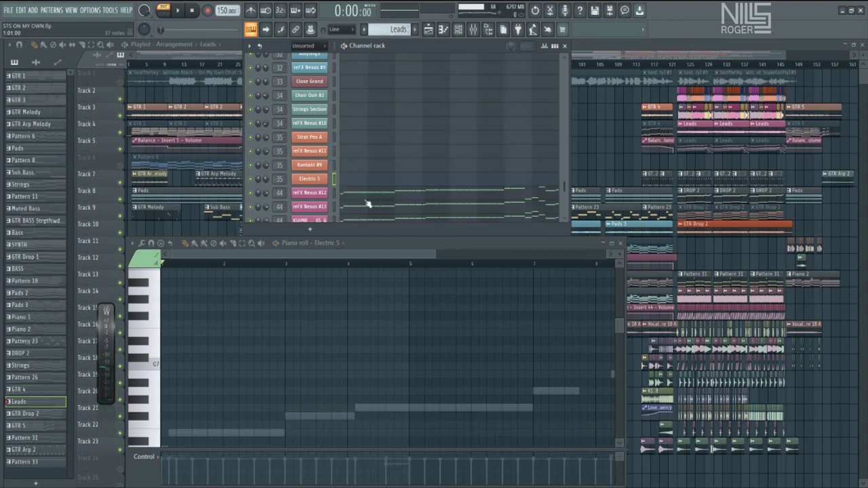
scroll(366, 204, "down", 2)
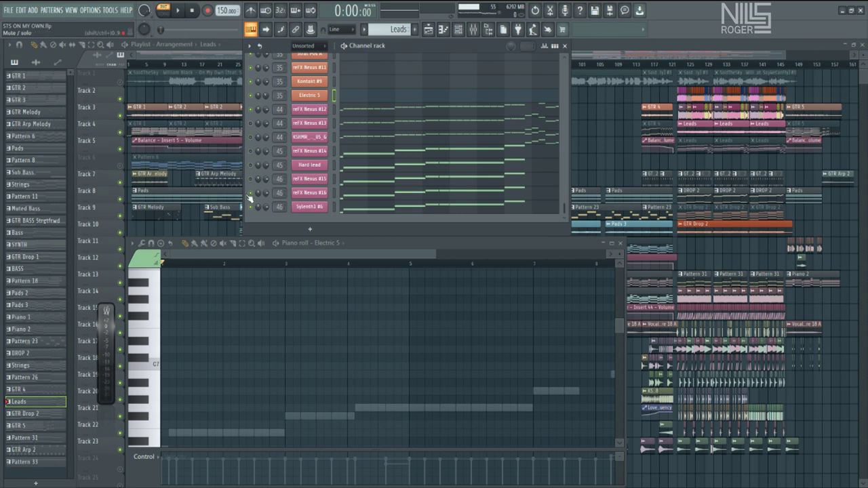
left_click(316, 111)
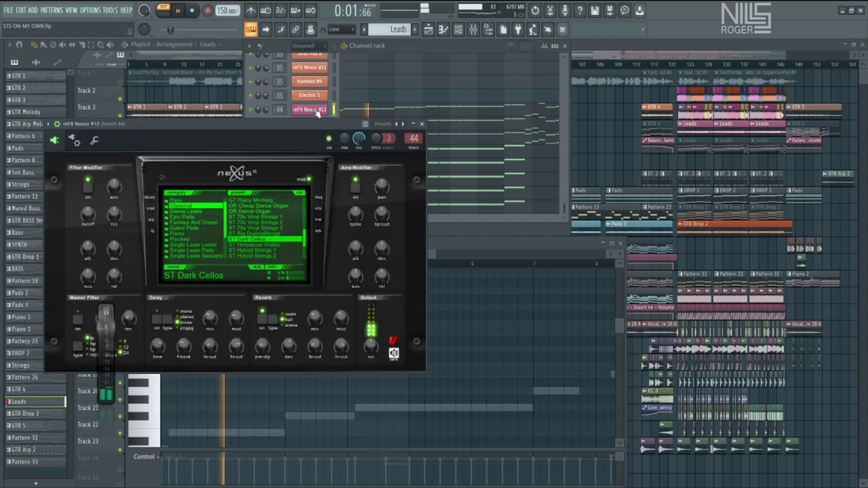
left_click(422, 125)
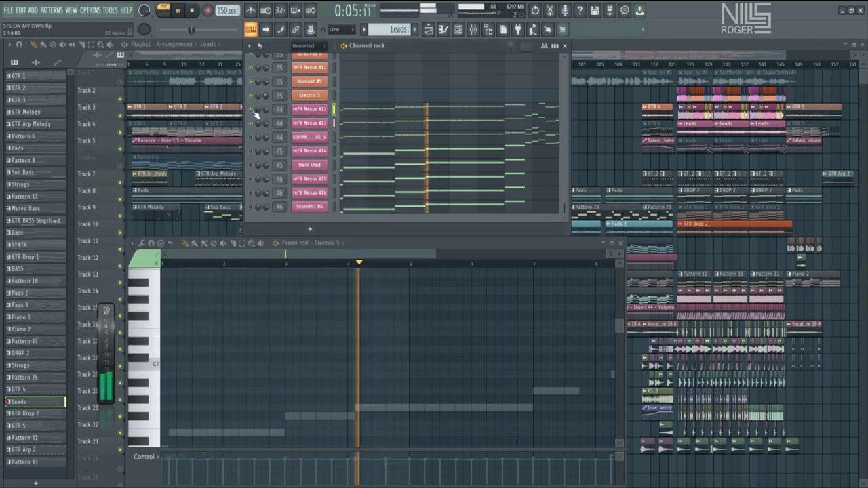
left_click(310, 123)
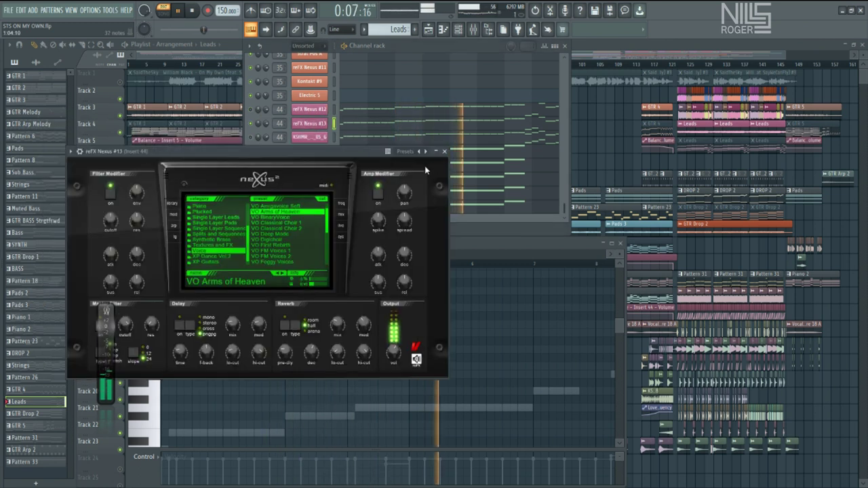
left_click(444, 151)
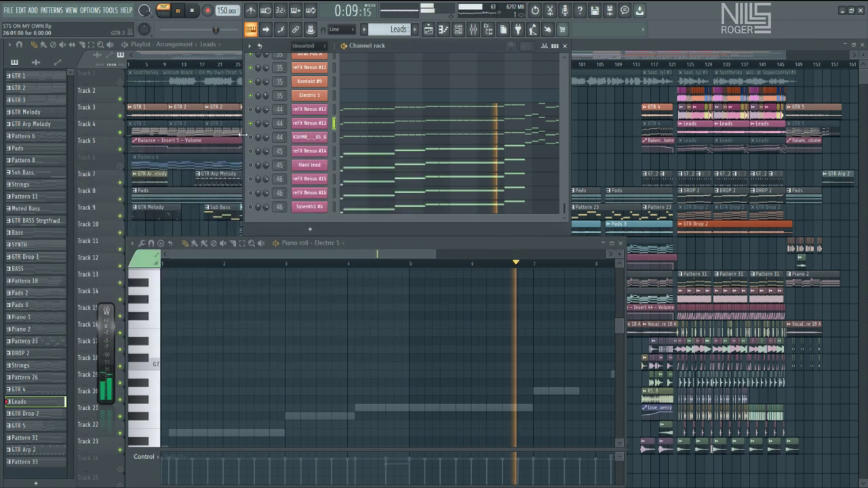
- Inspect and close the KSHMR sample channel and the Hard lead instrument while playing the layers of the Leads pattern
left_click(314, 138)
left_click(341, 173)
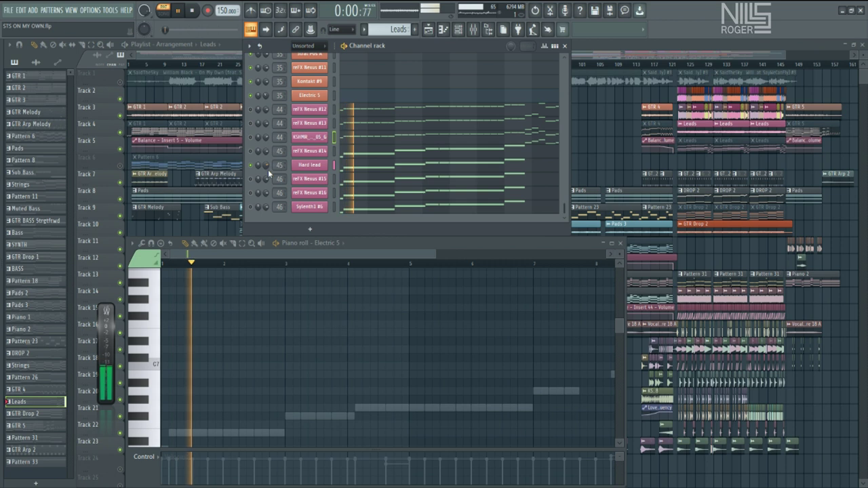
left_click(306, 167)
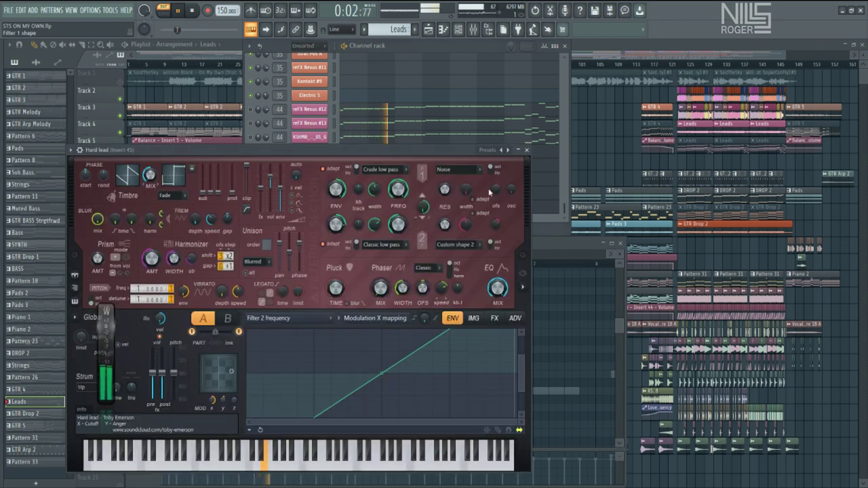
left_click(526, 150)
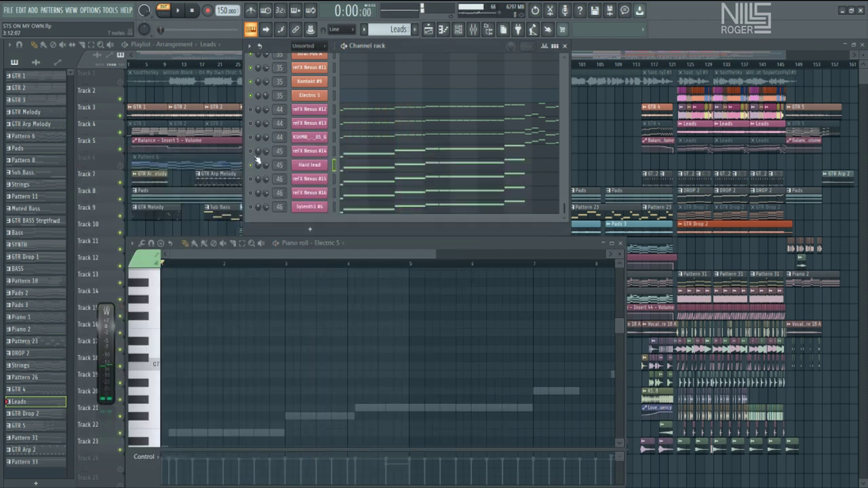
- Inspect and close the reFX Nexus #15 and reFX Nexus #16 instruments while playing their layers of the Leads pattern
left_click(308, 180)
left_click(421, 125)
key("space")
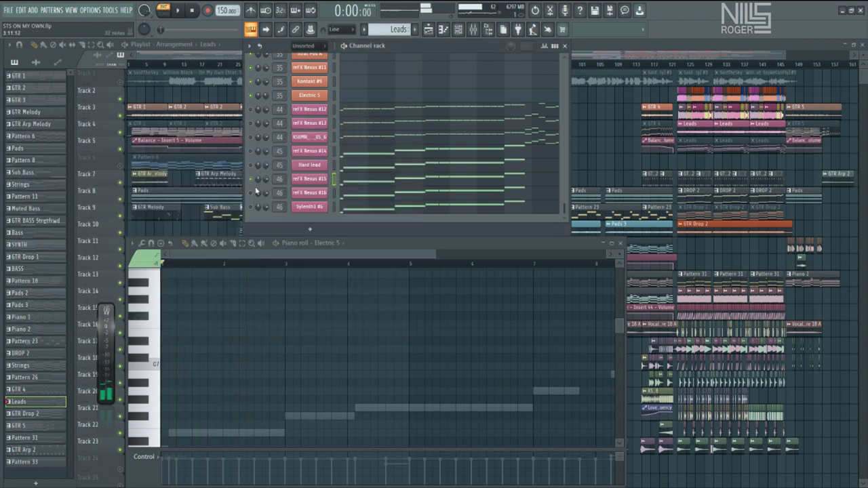
key("space")
left_click(309, 193)
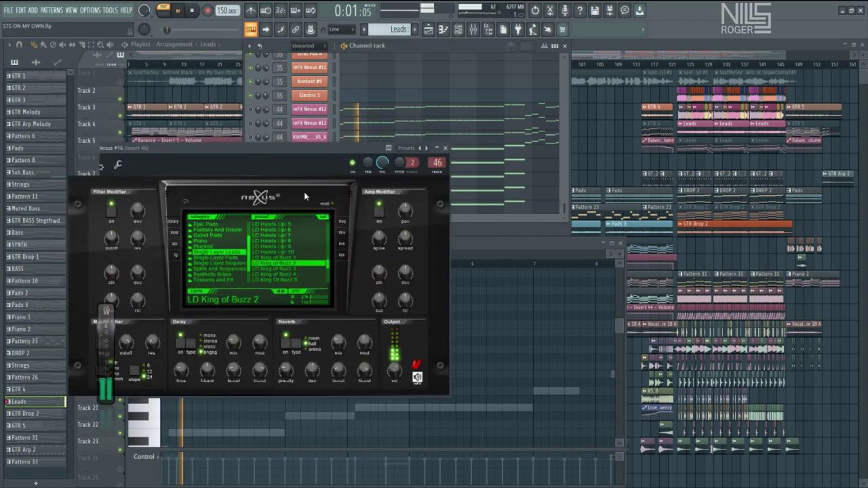
left_click(445, 148)
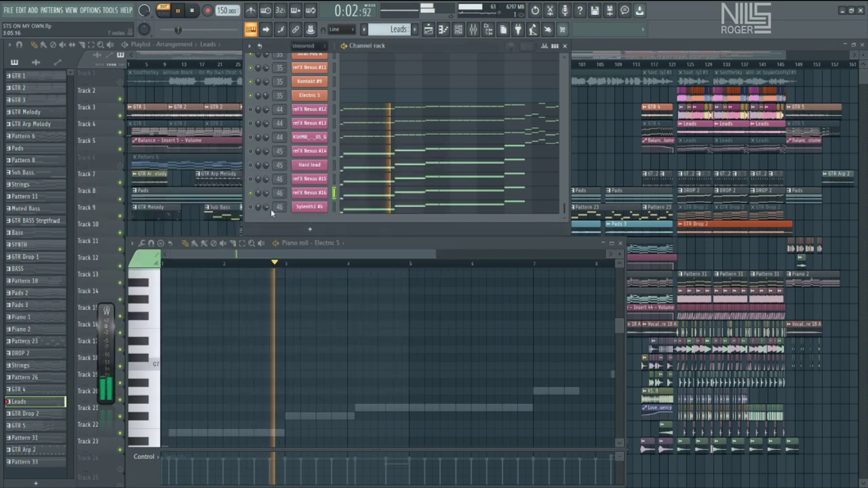
- Inspect and close the Sylenth1 #6 instrument while it plays, and play all layers of the Leads pattern together
left_click(308, 206)
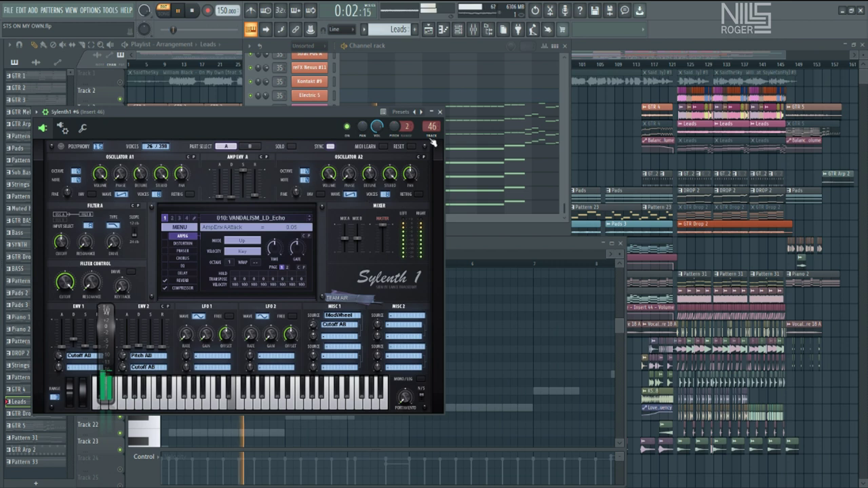
left_click(439, 112)
key("space")
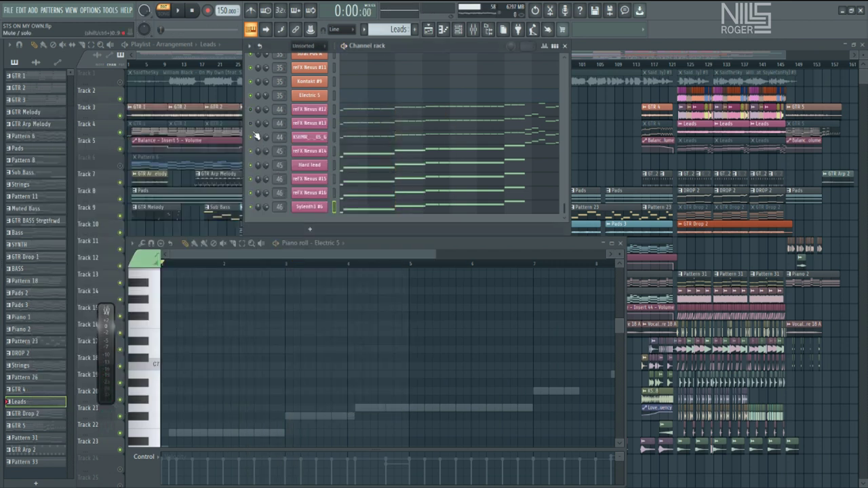
key("space")
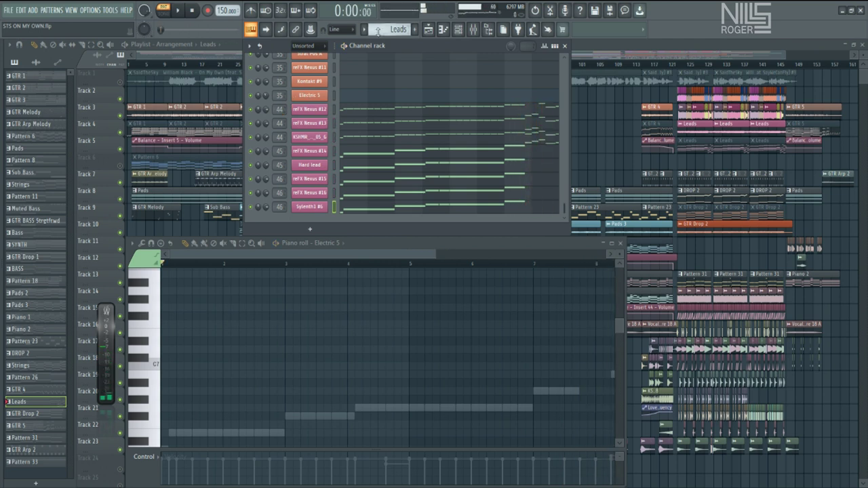
- Switch to the GTR Drop 2 pattern and play it with all the Kontakt #4 chord notes in view in the piano roll
scroll(392, 28, "down", 1)
scroll(367, 124, "up", 6)
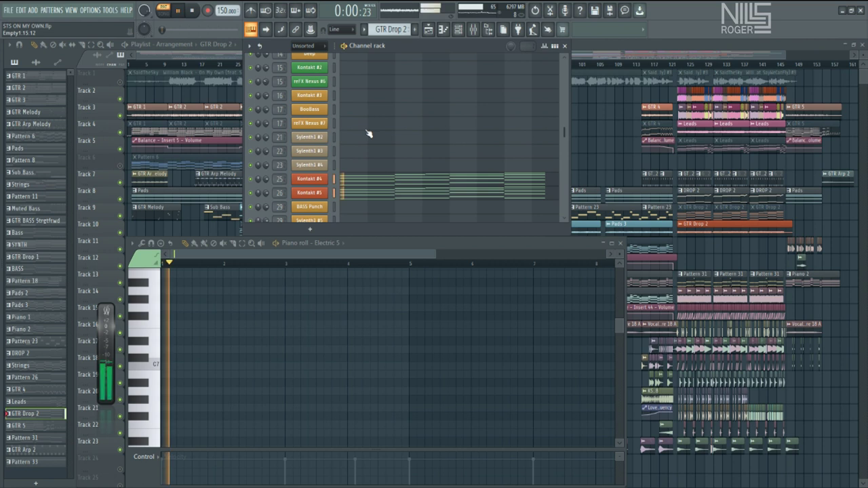
left_click(348, 178)
scroll(327, 320, "up", 4)
scroll(327, 314, "down", 4)
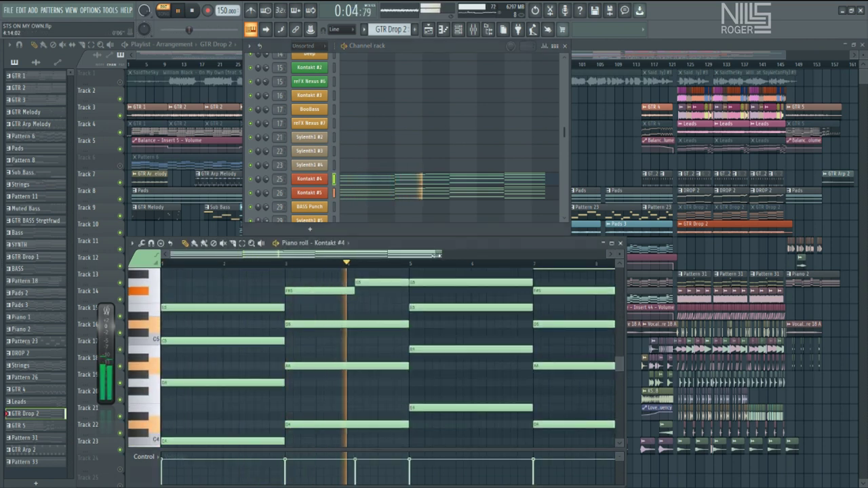
scroll(562, 300, "down", 3, "ctrl")
scroll(563, 300, "up", 1)
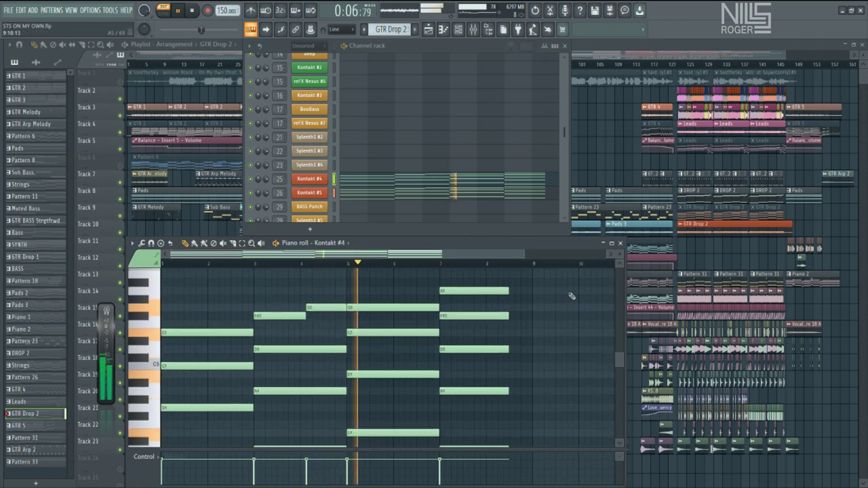
scroll(562, 319, "down", 3, "alt")
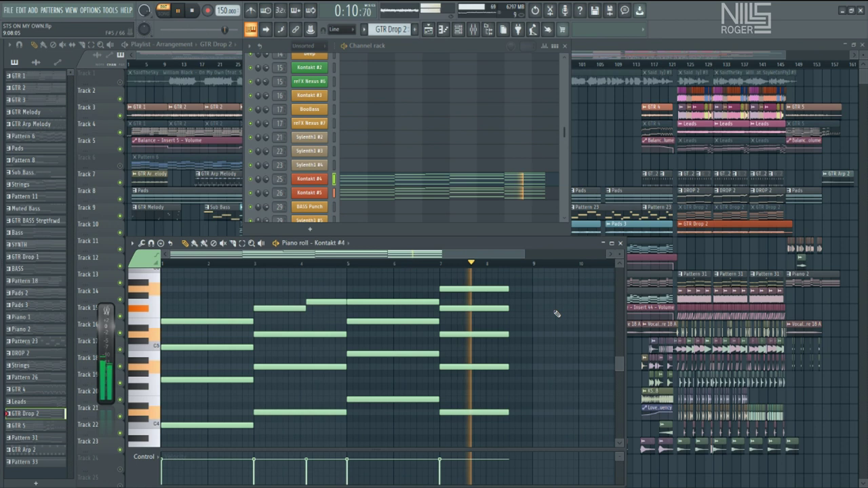
key("space")
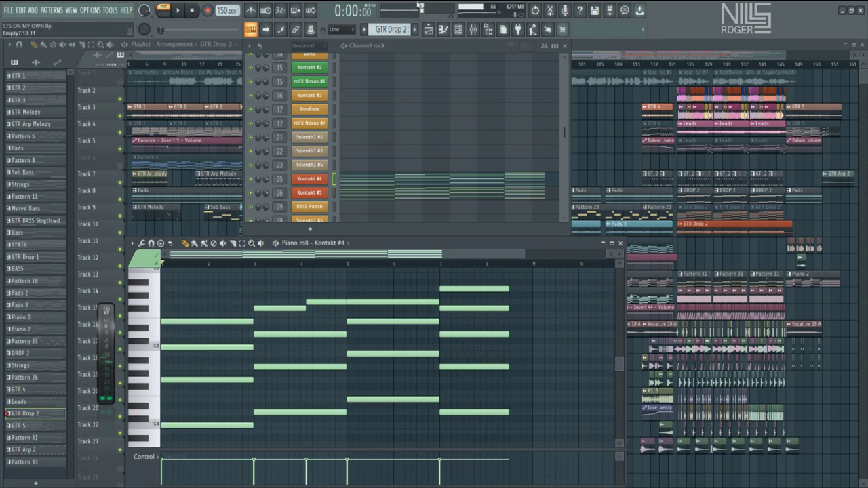
- Switch to the GTR 5 pattern and play it while viewing the Kontakt and RealGuitar Steel String notes in the piano roll
scroll(381, 29, "down", 1)
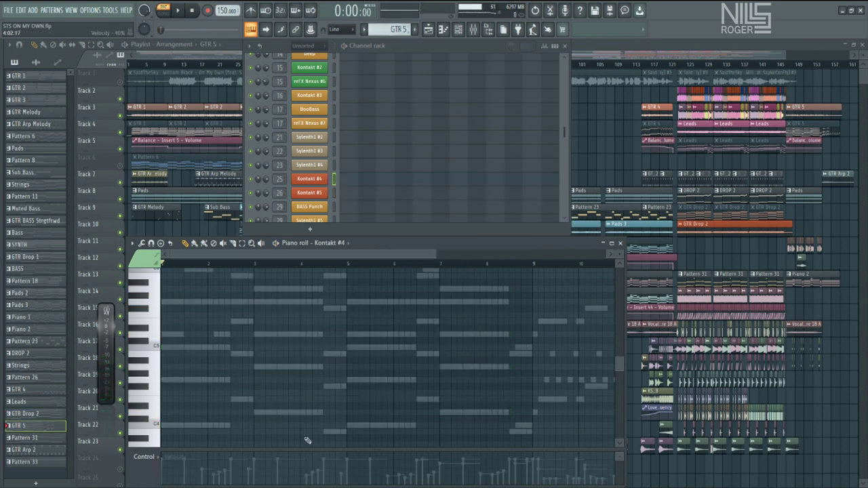
scroll(442, 105, "down", 2)
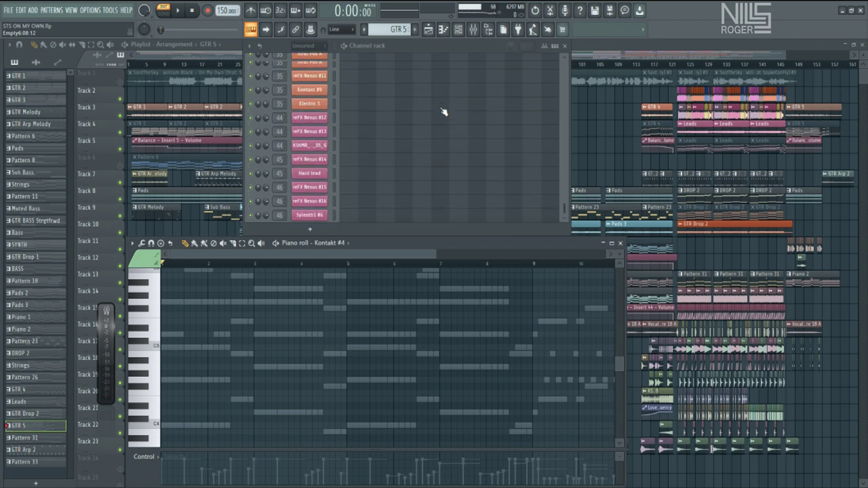
scroll(442, 107, "up", 4)
scroll(414, 115, "up", 1)
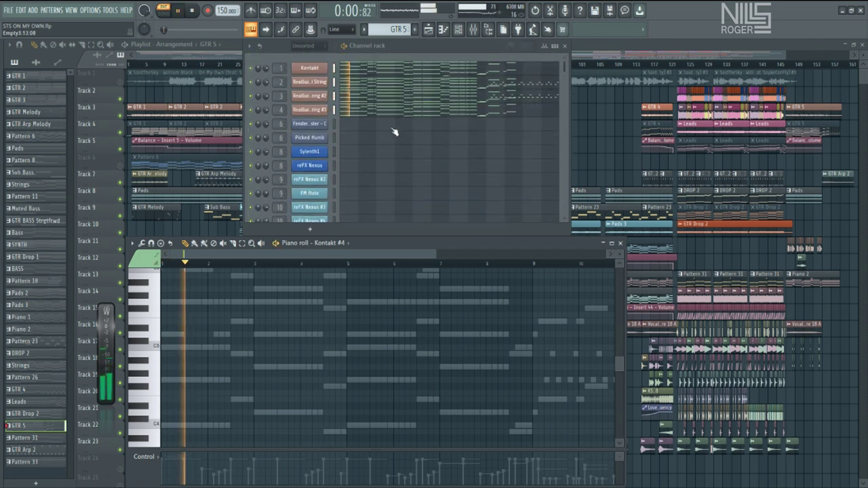
left_click(400, 71)
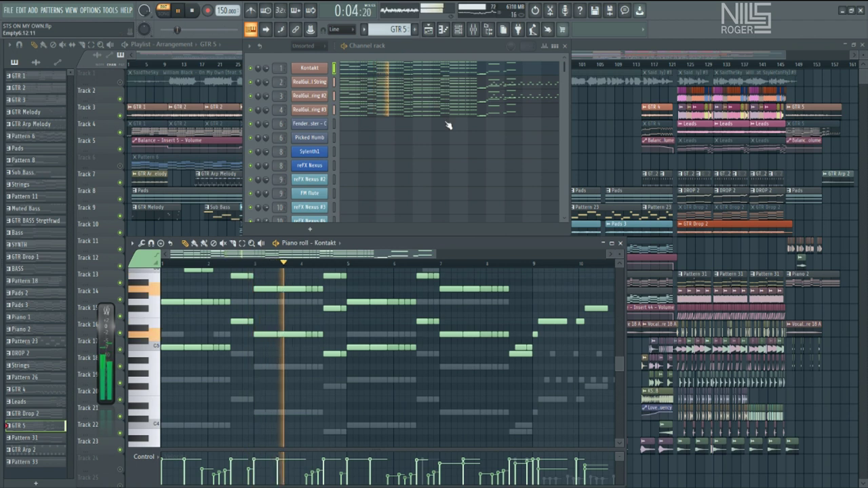
left_click(508, 82)
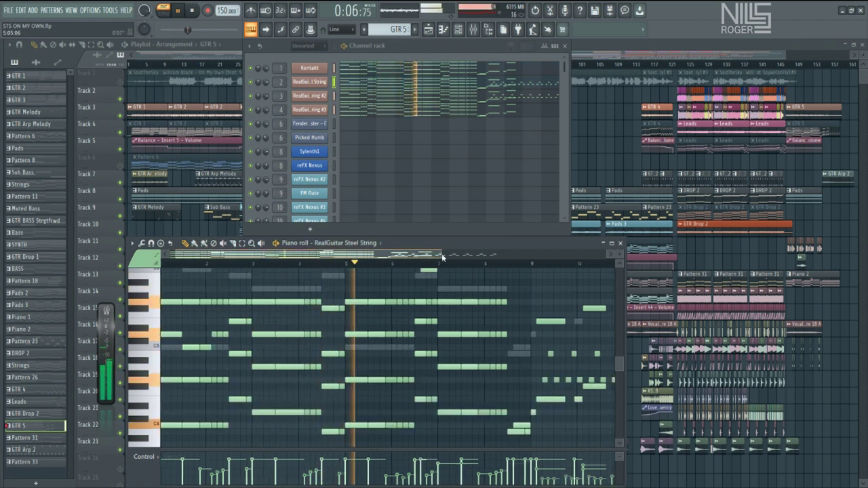
left_click(418, 254)
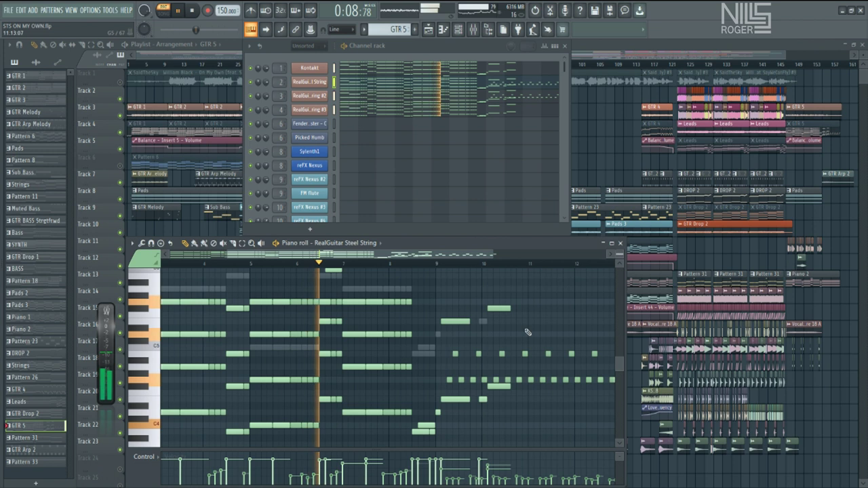
- Delete the single high C6 note in the second half of bar 6 from the RealGuitar Steel String part
scroll(488, 345, "up", 3)
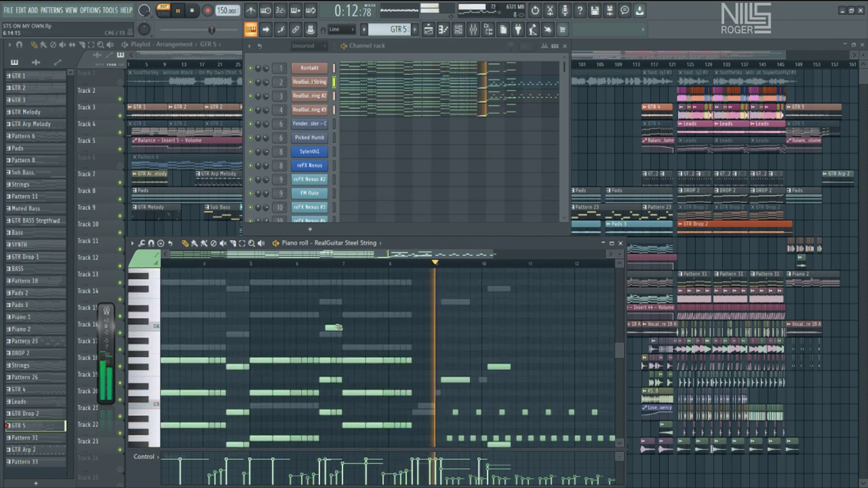
left_click_drag(333, 327, 344, 315)
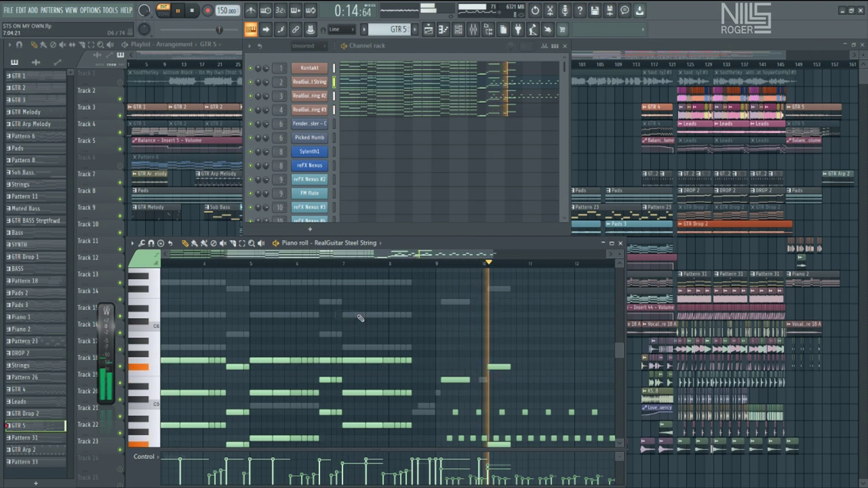
scroll(359, 324, "down", 4)
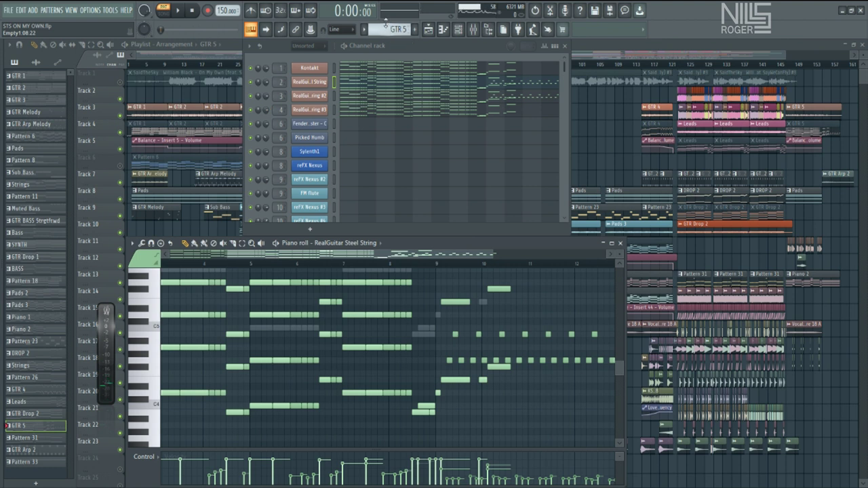
- Switch to Pattern 31 and play its bass layers with the BASS Punch notes in view in the piano roll
scroll(385, 22, "down", 1)
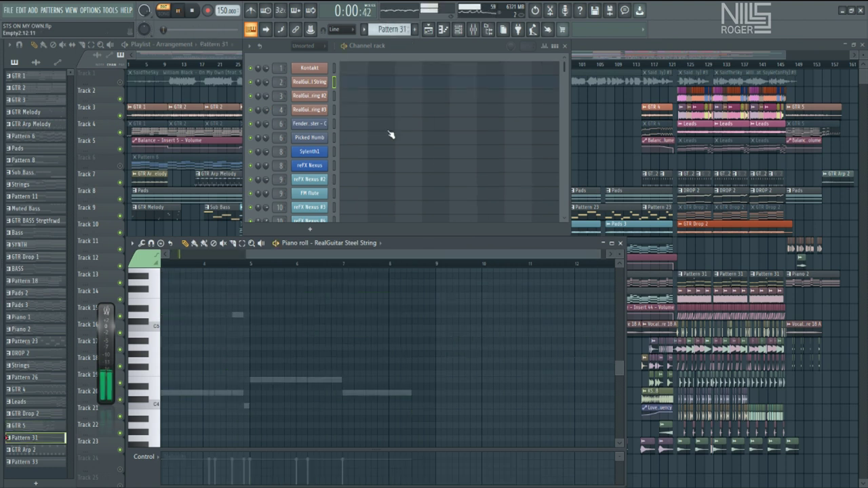
scroll(393, 136, "down", 7)
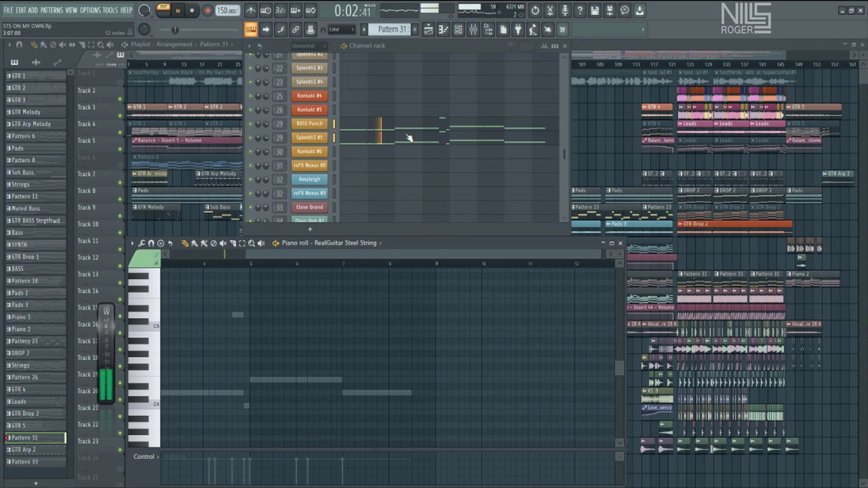
scroll(330, 327, "down", 4)
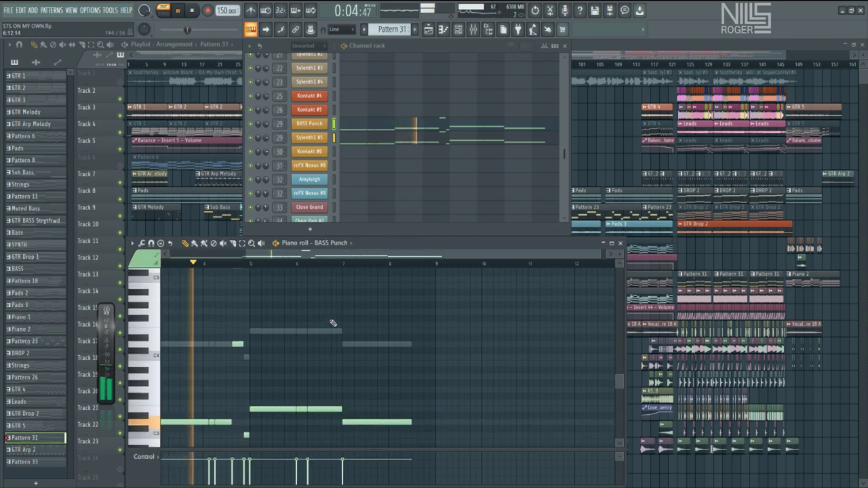
scroll(466, 341, "up", 2)
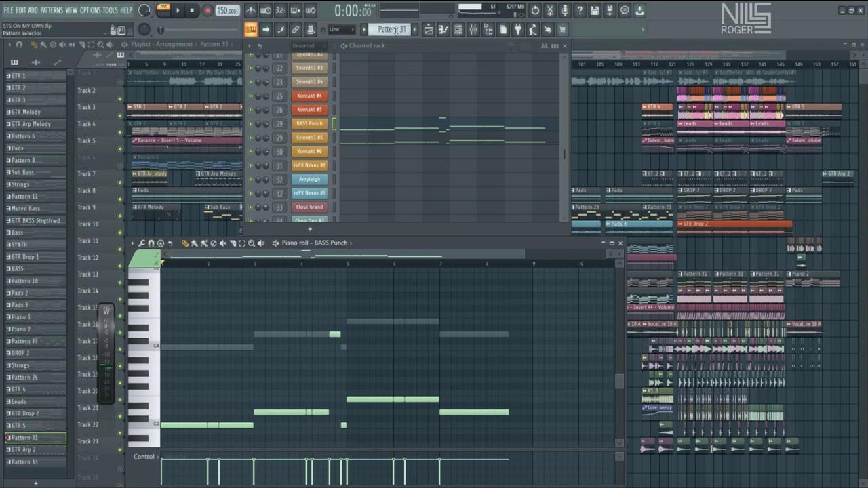
- Switch to the GTR Arp 2 pattern and play it with the Picked Humb arpeggio notes in view in the piano roll
scroll(394, 30, "up", 1)
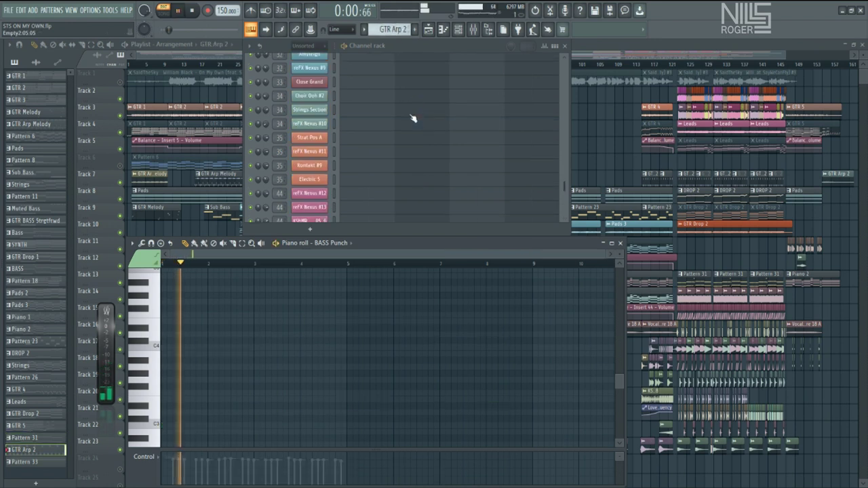
scroll(413, 117, "up", 5)
scroll(410, 115, "up", 3)
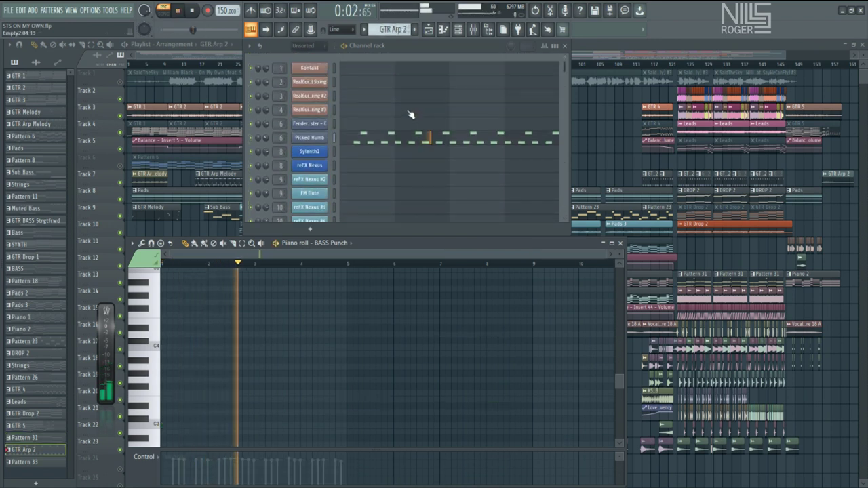
left_click(411, 139)
scroll(310, 301, "up", 2)
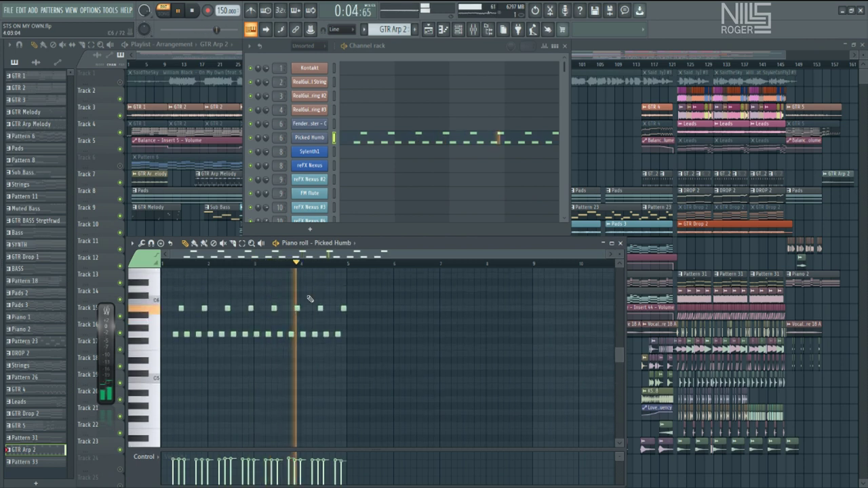
key("space")
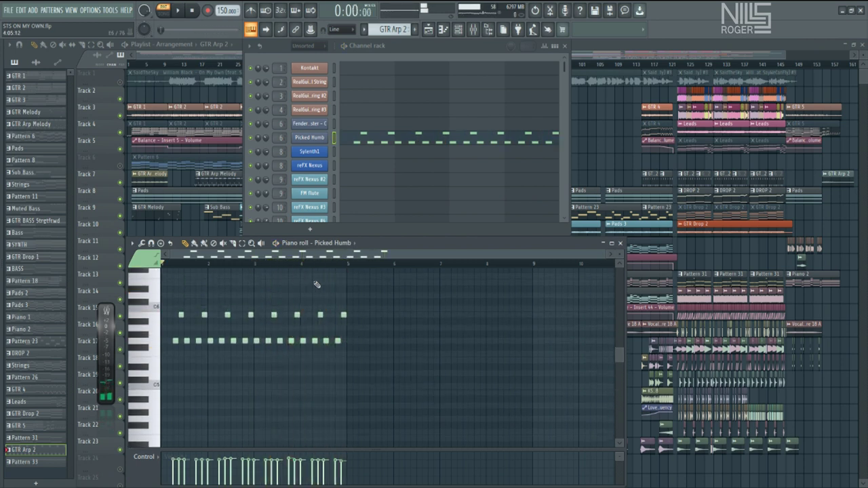
- Switch to Pattern 33, play its long reFX Nexus #2 note and inspect the instrument
scroll(389, 30, "up", 1)
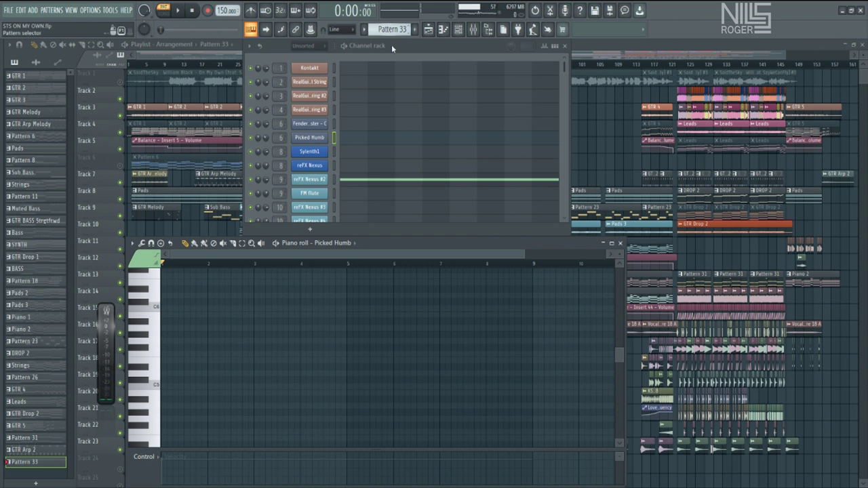
scroll(337, 343, "down", 5)
key("space")
scroll(334, 335, "up", 6)
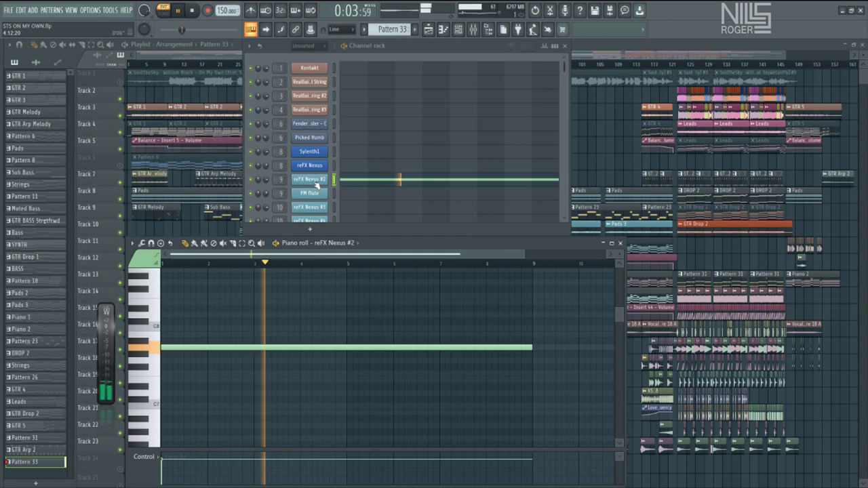
left_click(313, 181)
left_click(409, 112)
key("space")
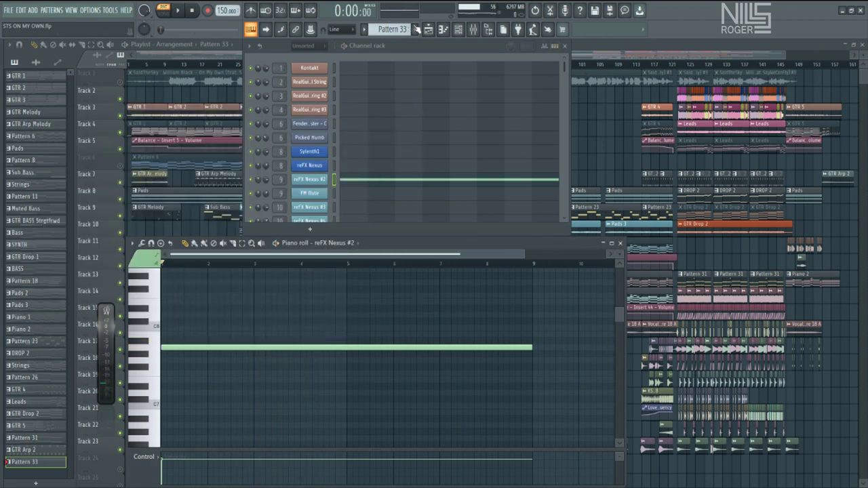
- Zoom the playlist in on the start of the arrangement and play the soloed vocal chops on Track 11
scroll(382, 26, "down", 1)
scroll(382, 26, "up", 1)
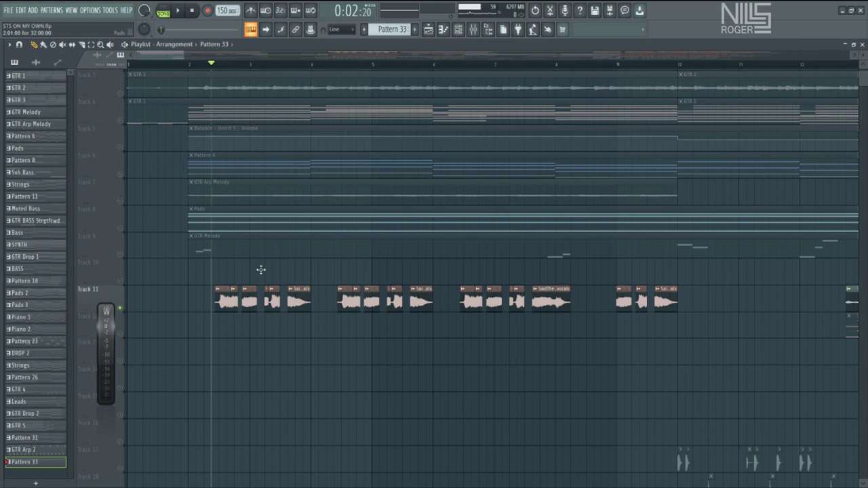
key("space")
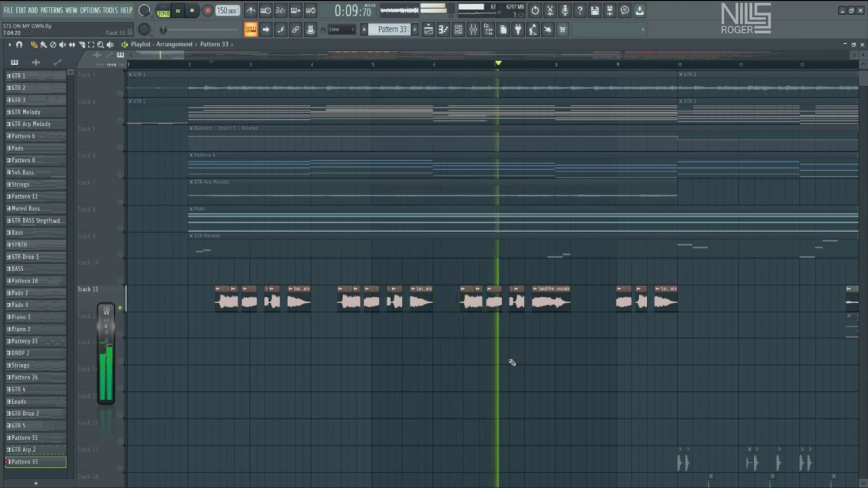
key("space")
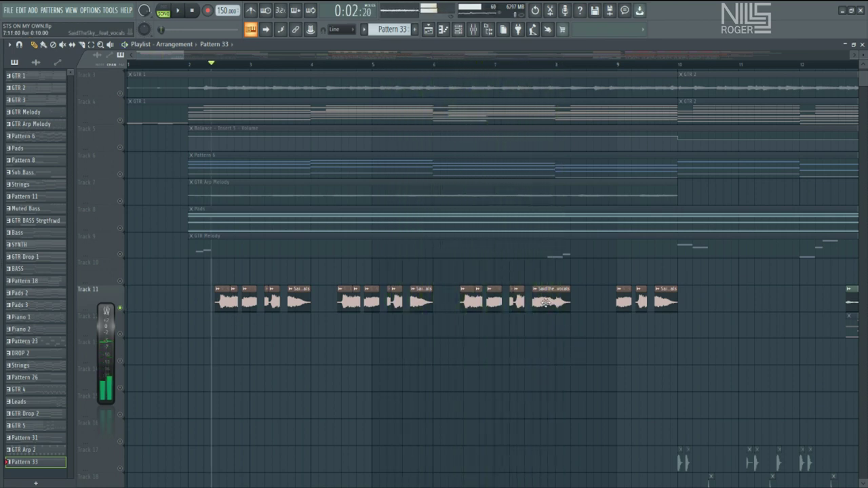
- Copy the last vocal chop before bar 9 onto Track 12, extend it to about 4.25 bars, and play it soloed
left_click_drag(564, 290, 564, 319)
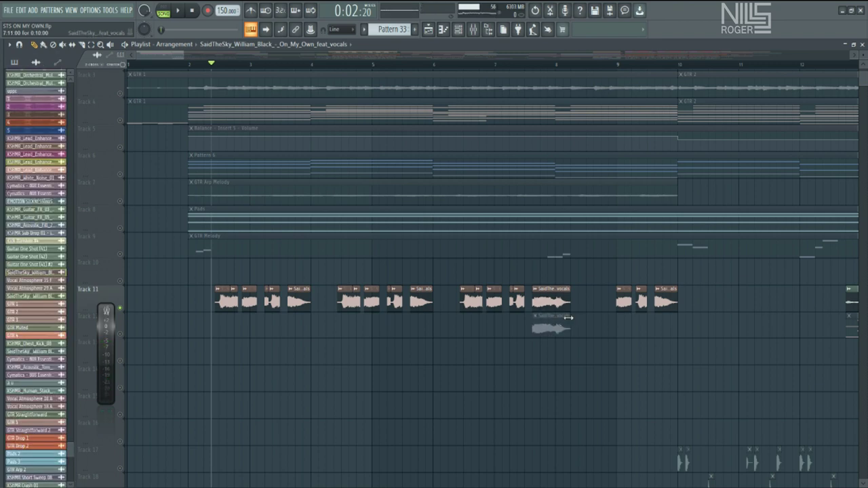
left_click_drag(730, 300, 790, 299)
left_click(126, 333)
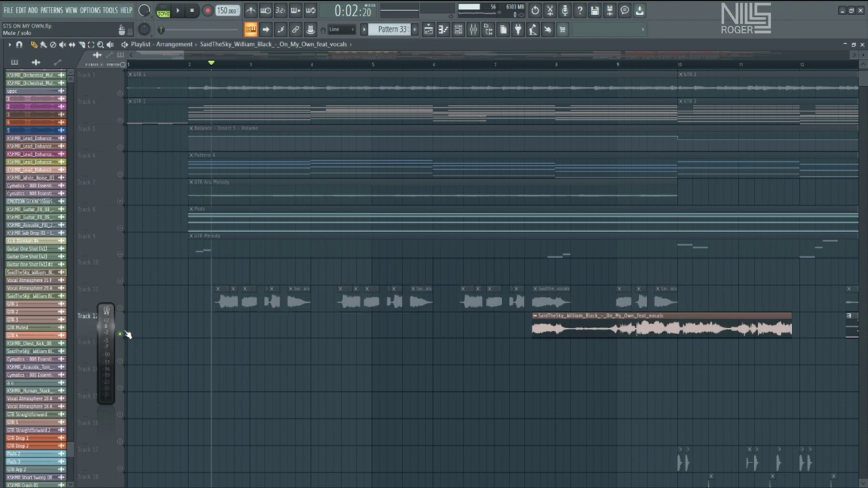
left_click(535, 64)
key("space")
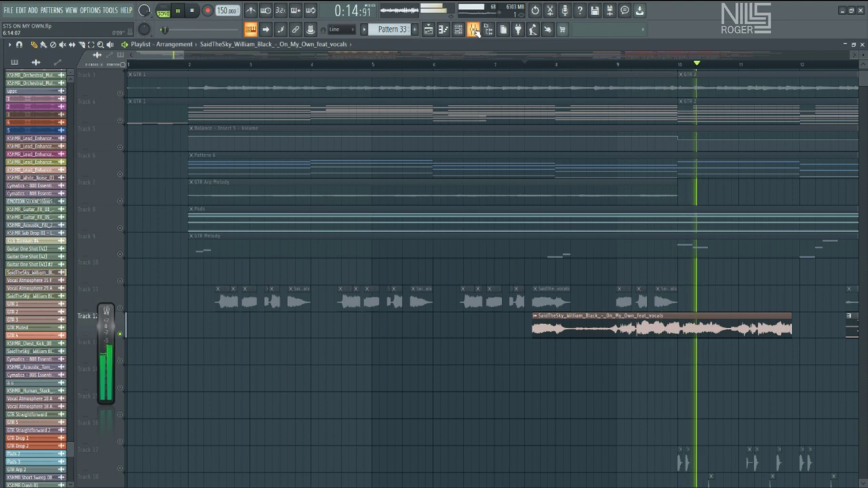
- View the effect chain of the vocal's mixer insert 42, and close the mixer
left_click(473, 29)
key("space")
left_click(512, 279)
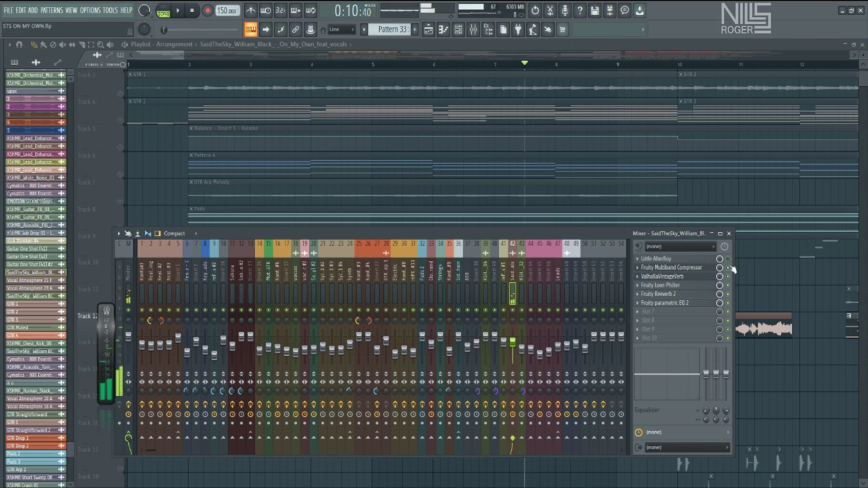
key("F9")
- Inspect the sample, pitch and time-stretching settings of the extended vocal clip while it plays, and close them
double_click(747, 322)
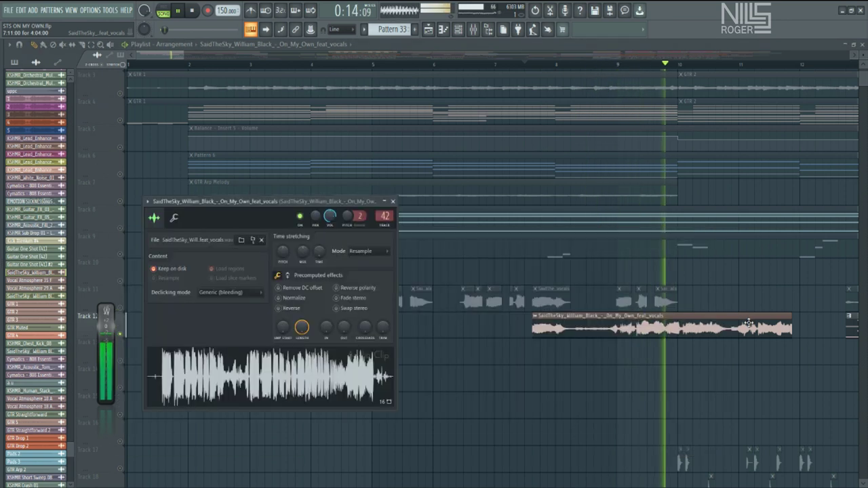
key("Escape")
key("space")
- Inspect Little AlterBoy on the vocal's mixer insert during playback, enable the Fruity Multiband Compressor and close Little AlterBoy
key("F9")
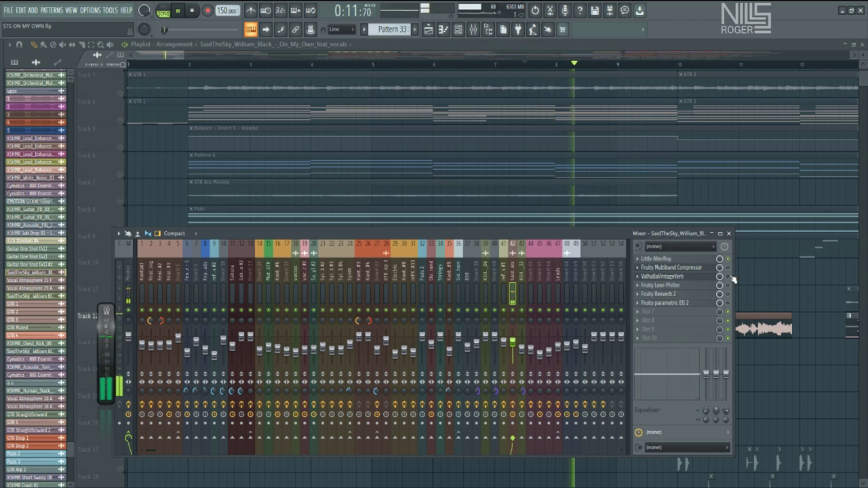
left_click(686, 260)
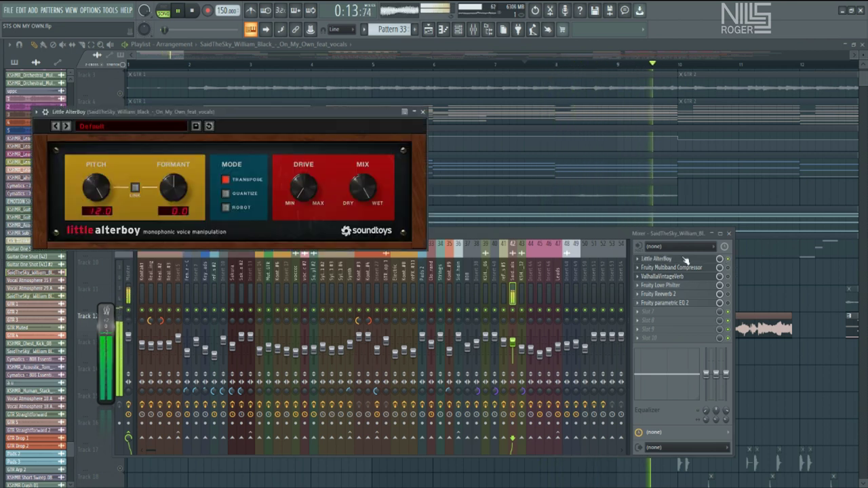
left_click(729, 271)
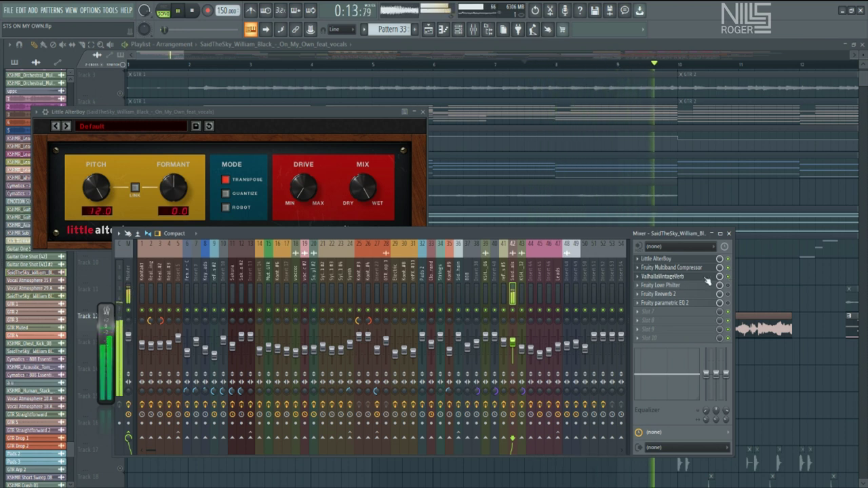
left_click(423, 111)
key("space")
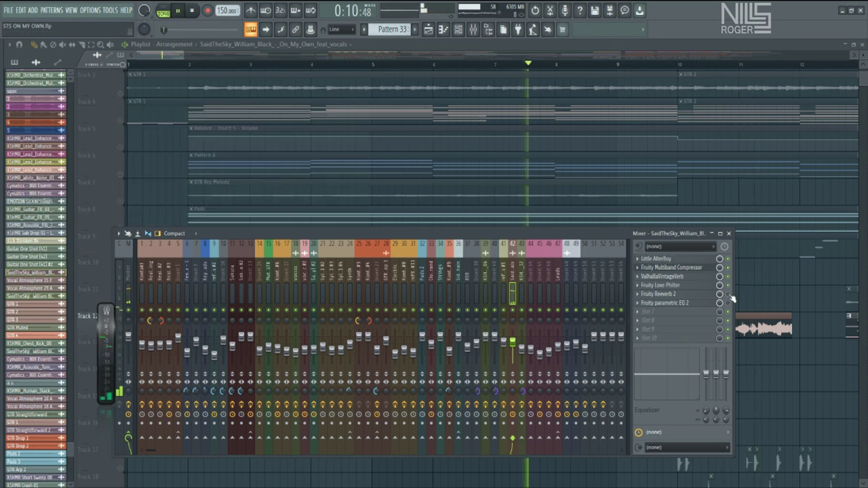
- Inspect Fruity Love Philter and Fruity parametric EQ 2 on the vocal insert during playback, and close the mixer
left_click(712, 286)
left_click(712, 286)
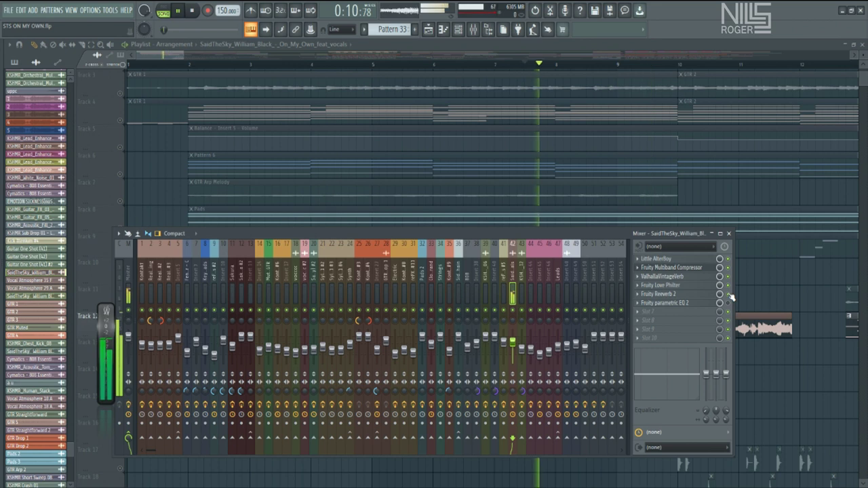
left_click(699, 303)
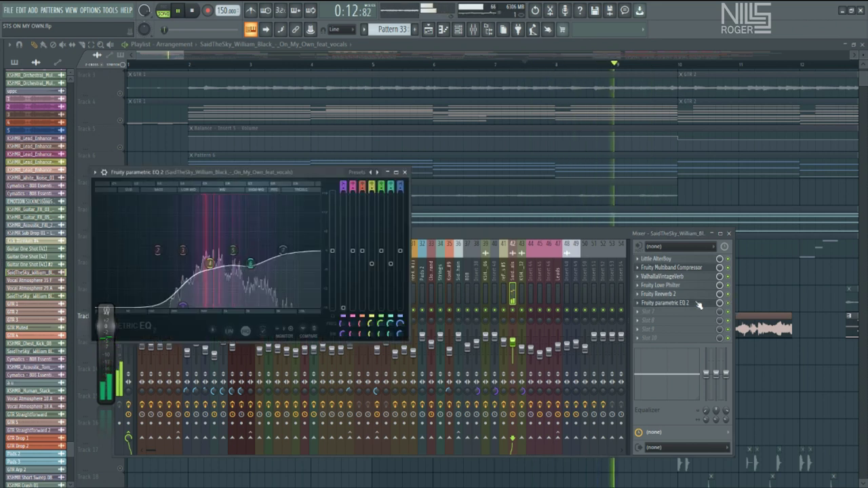
left_click(701, 304)
left_click(729, 234)
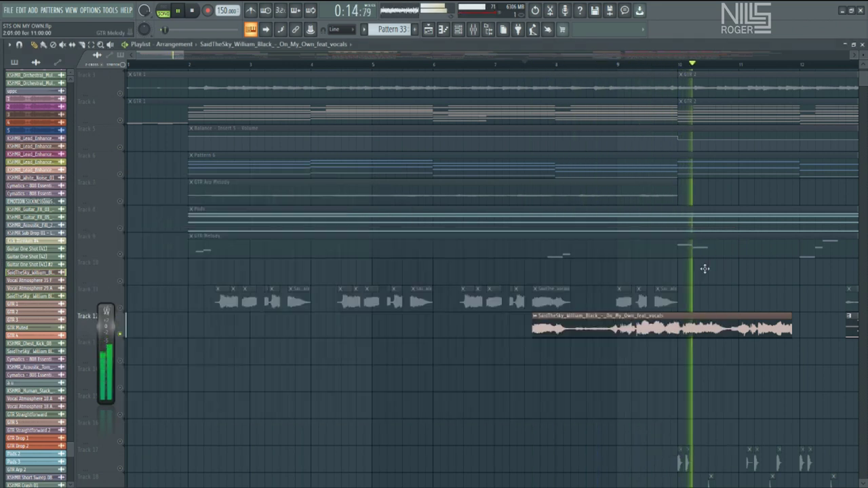
- Switch Track 11 back on and delete the extended vocal clip on Track 12, then play the chops from bar 2
key("space")
left_click(120, 308)
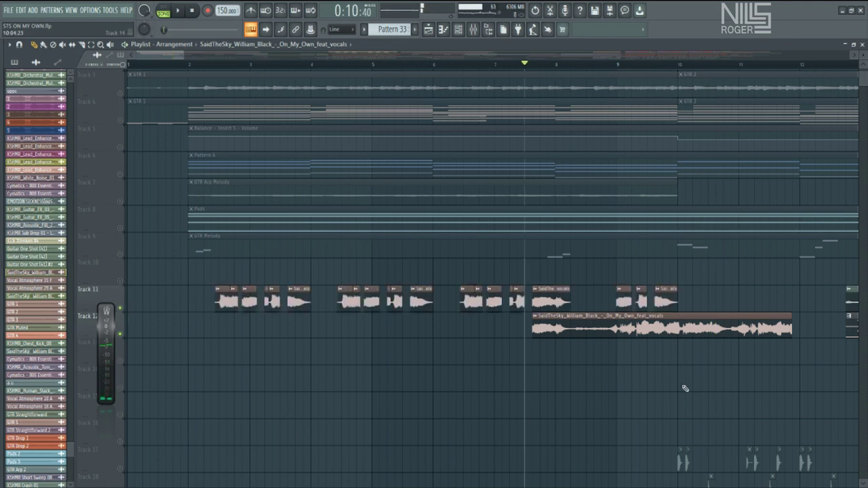
right_click(609, 337)
left_click(203, 63)
key("space")
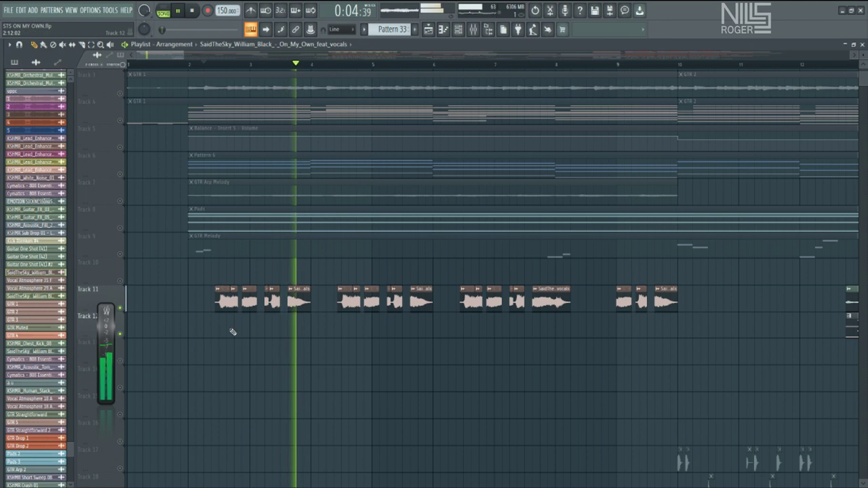
- Place a vocal chop on Track 12 below the first chop, extend it to just before bar 5 and play it soloed
left_click(220, 325)
key("space")
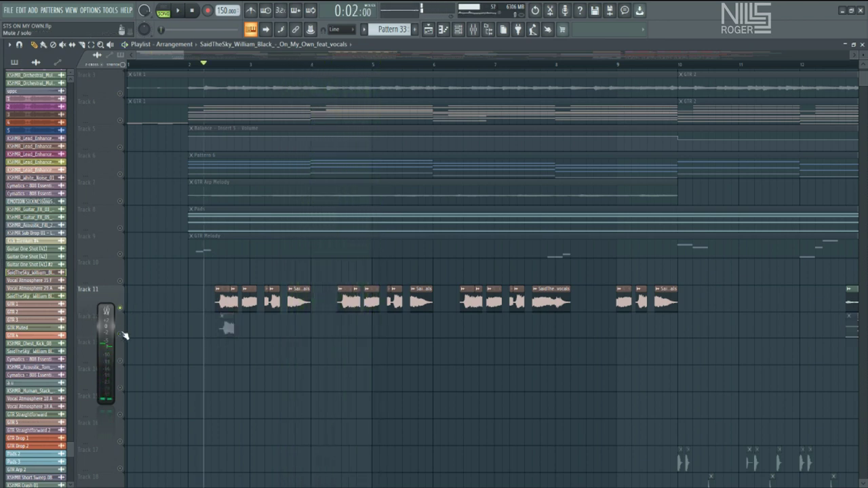
right_click(121, 334)
left_click_drag(233, 318, 357, 321)
key("space")
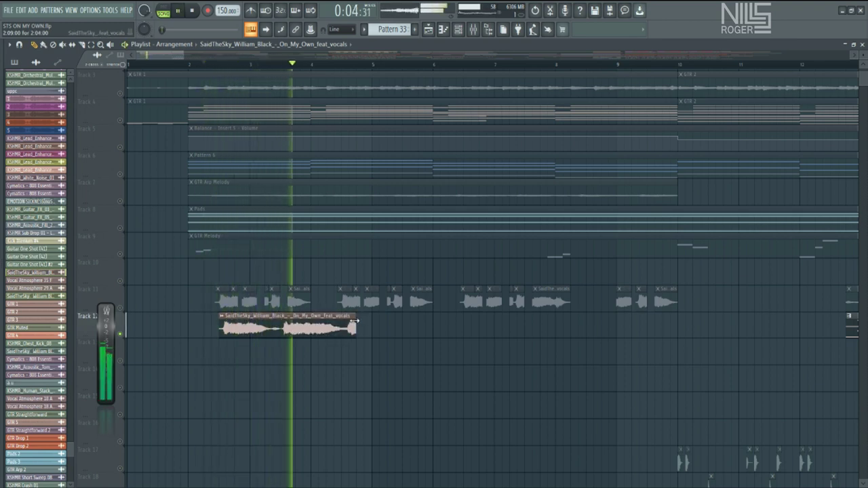
key("space")
- Remove the extended vocal clip from Track 12 and play the Track 11 vocal chops with Track 12 muted
left_click_drag(355, 320, 277, 321)
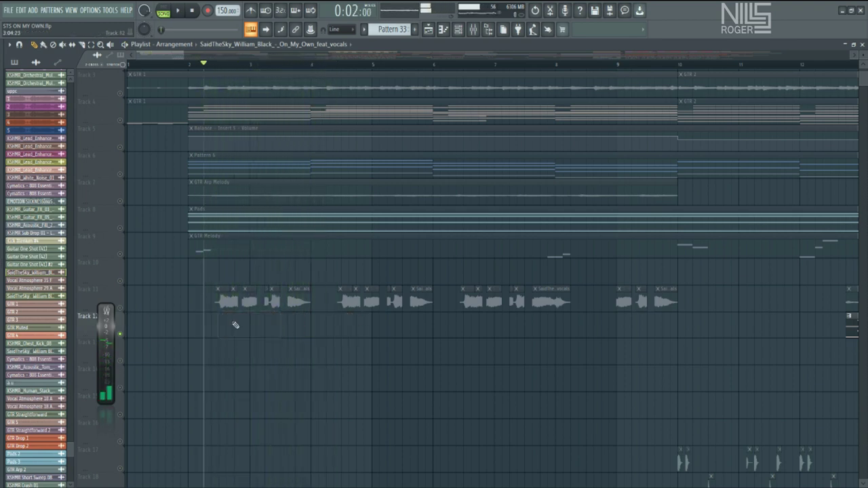
left_click(122, 312)
key("space")
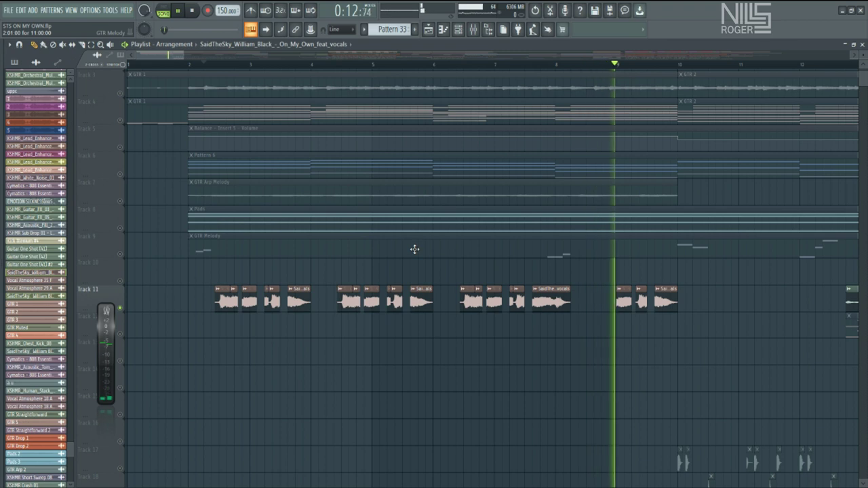
key("space")
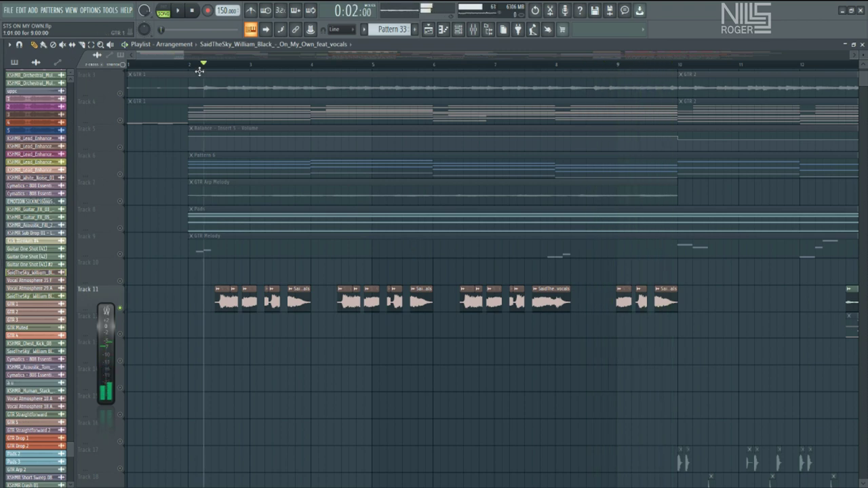
- Play the percussion section from bar 10 and switch on Track 16 and Track 13 during playback
left_click_drag(180, 54, 203, 57)
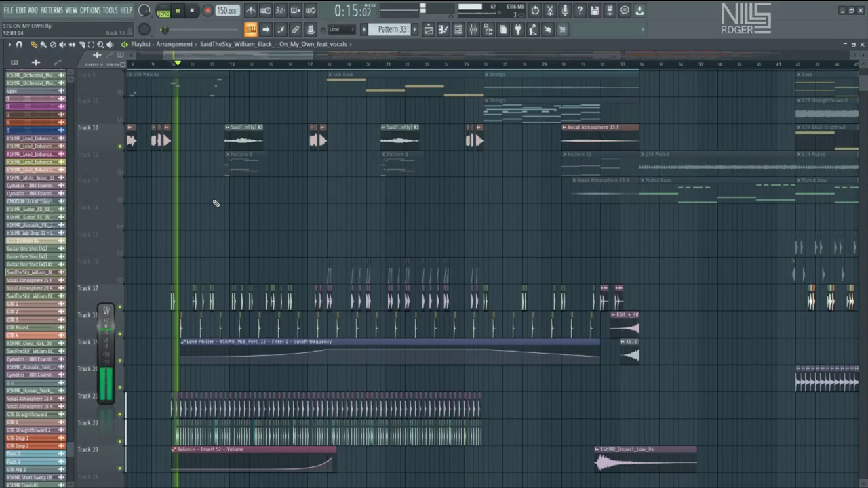
left_click(121, 280)
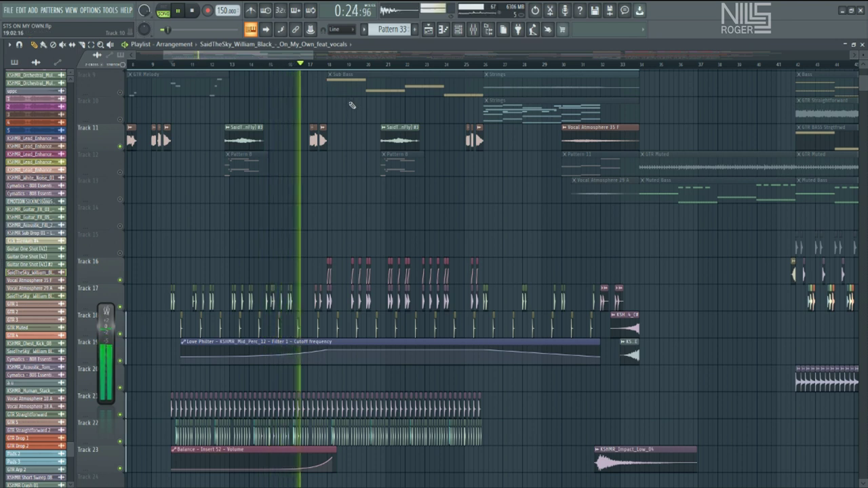
scroll(345, 106, "up", 2)
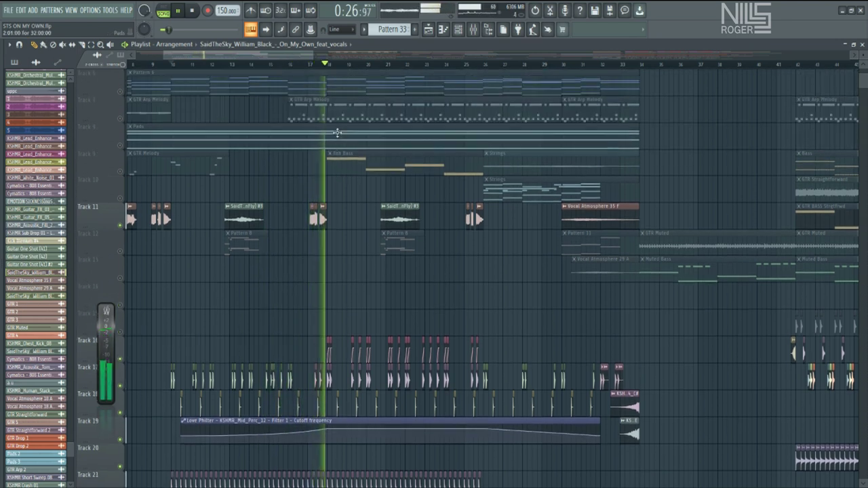
scroll(345, 136, "down", 1)
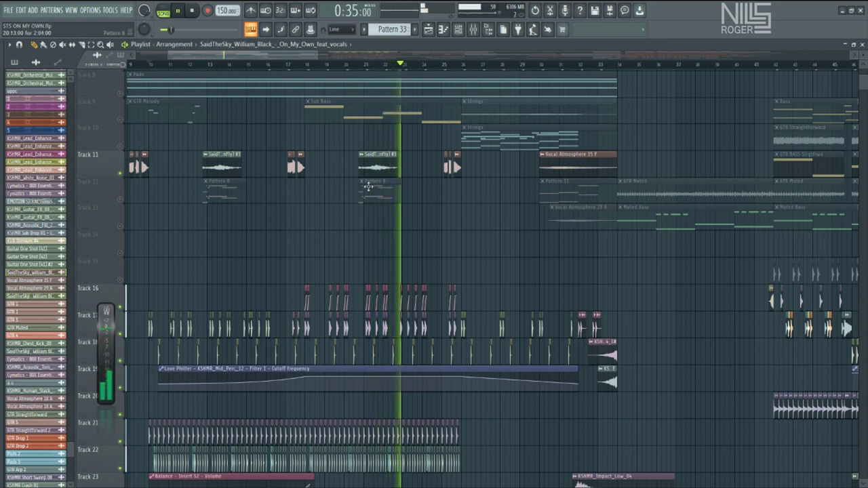
left_click(120, 226)
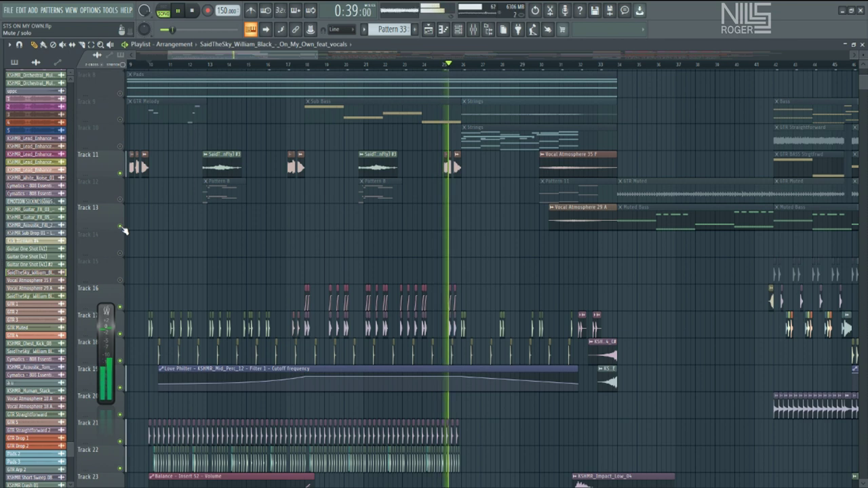
scroll(220, 286, "down", 2)
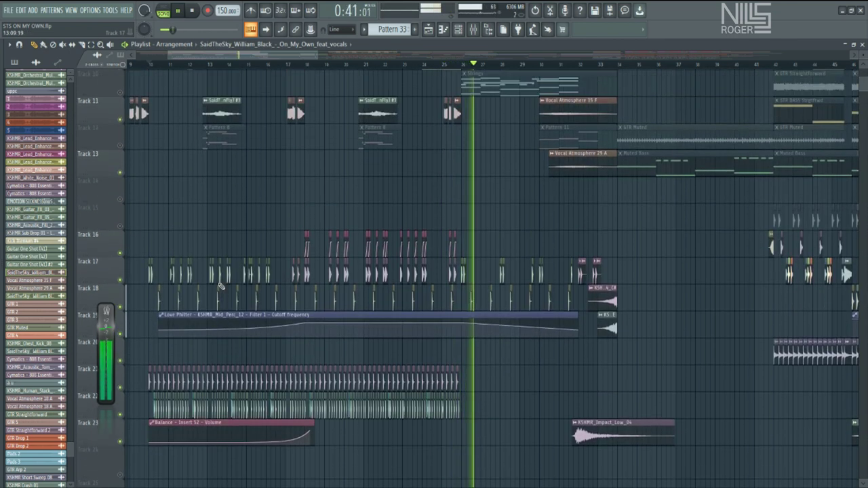
scroll(220, 286, "up", 1)
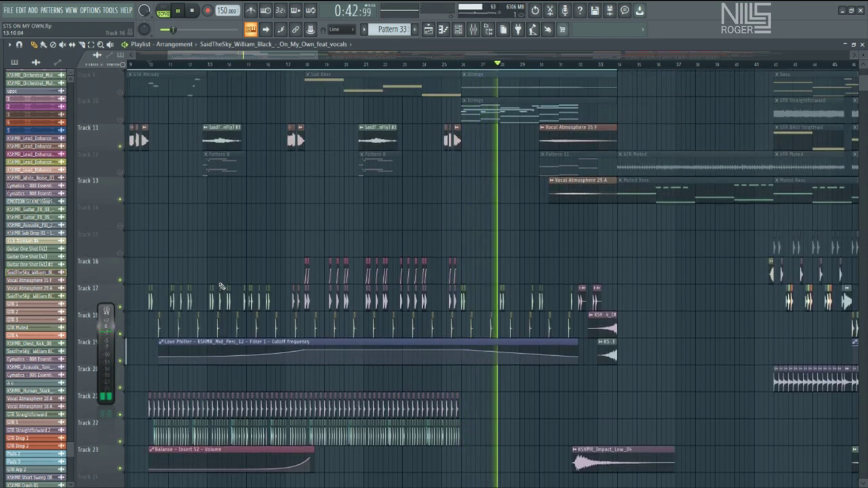
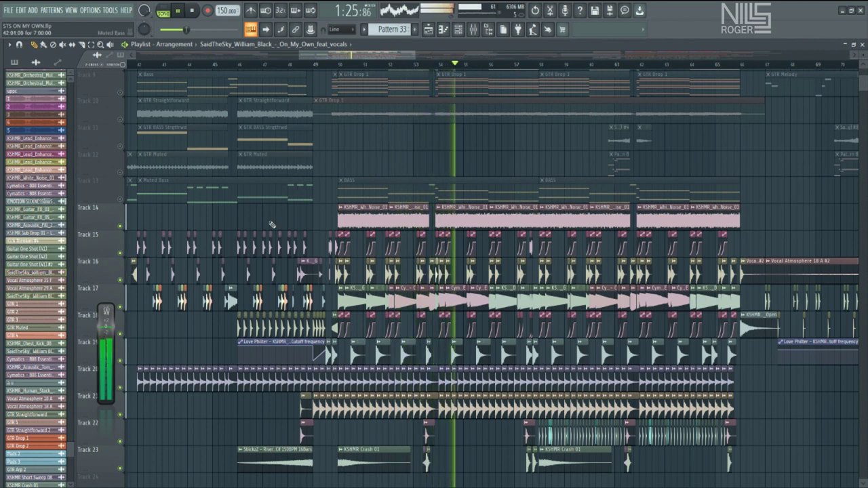
- Compare the drop with Track 17 muted and unmuted, and examine the drum and atmosphere clips following it during playback
left_click(124, 308)
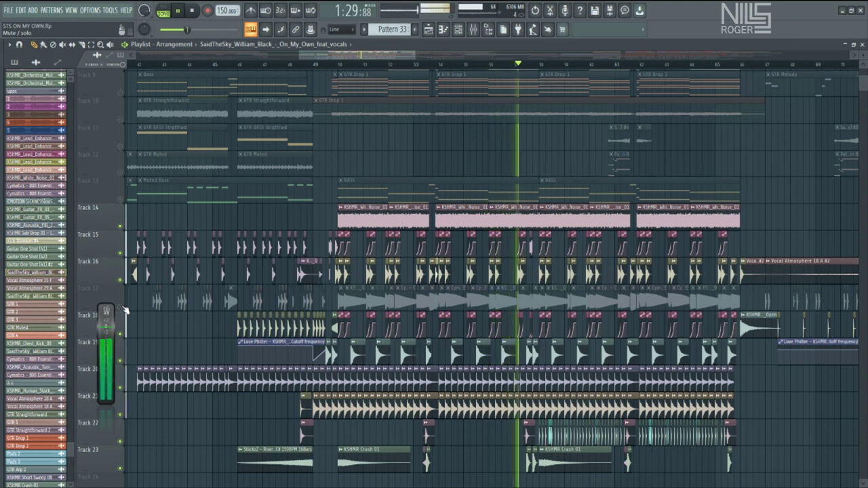
left_click(123, 309)
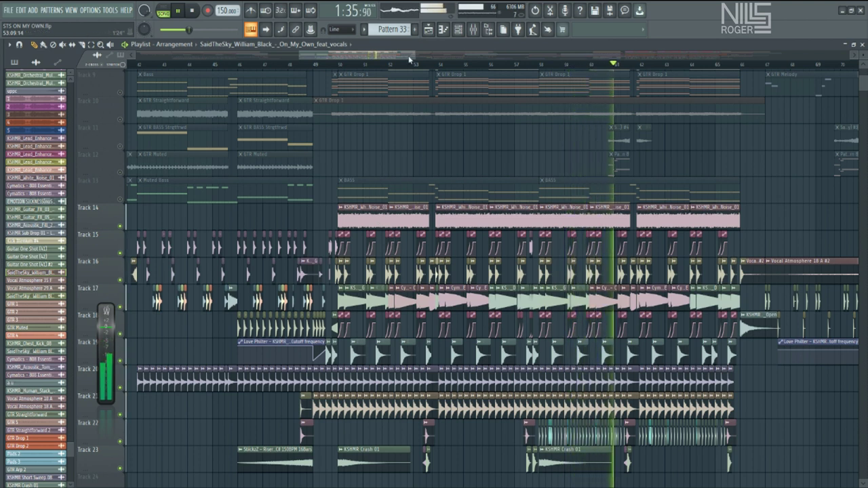
left_click_drag(411, 59, 484, 61)
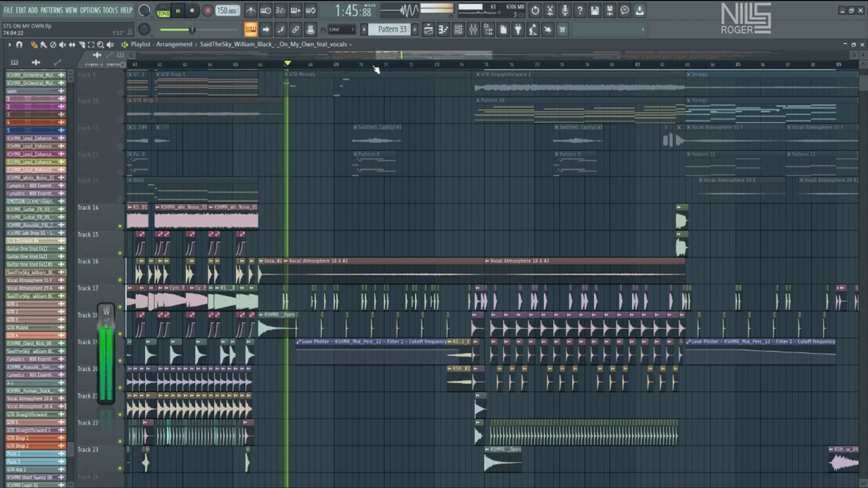
left_click_drag(392, 57, 402, 61)
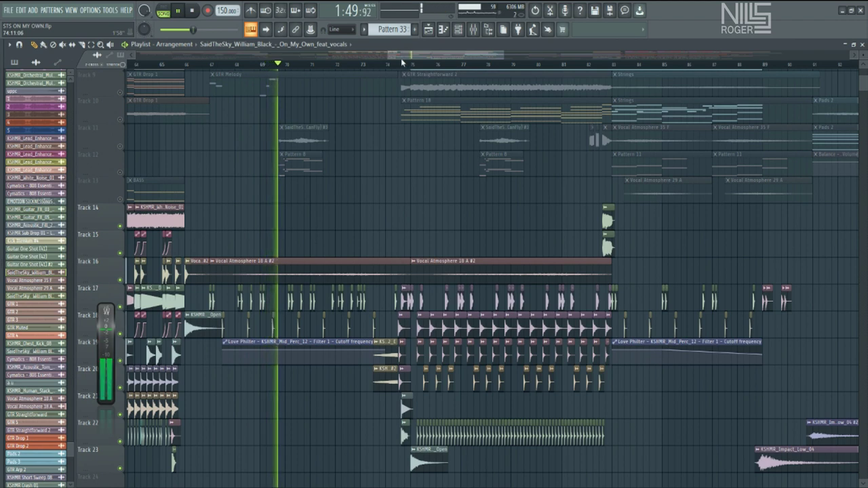
scroll(198, 143, "up", 1)
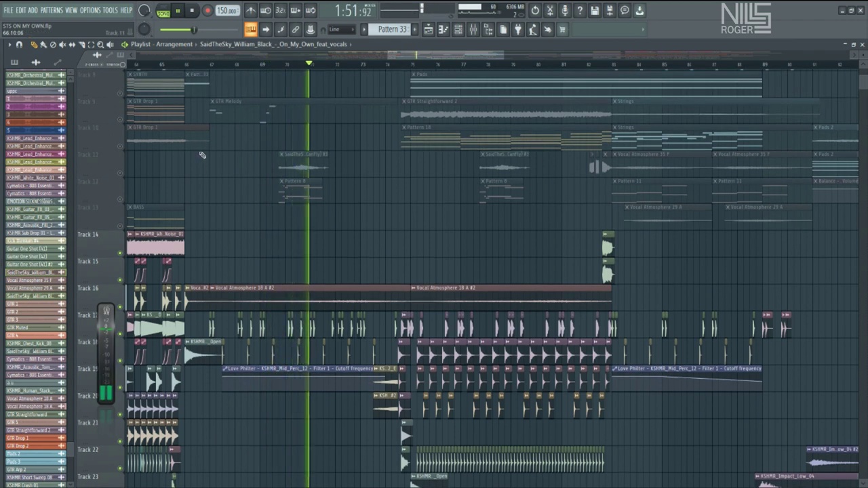
scroll(200, 155, "up", 1)
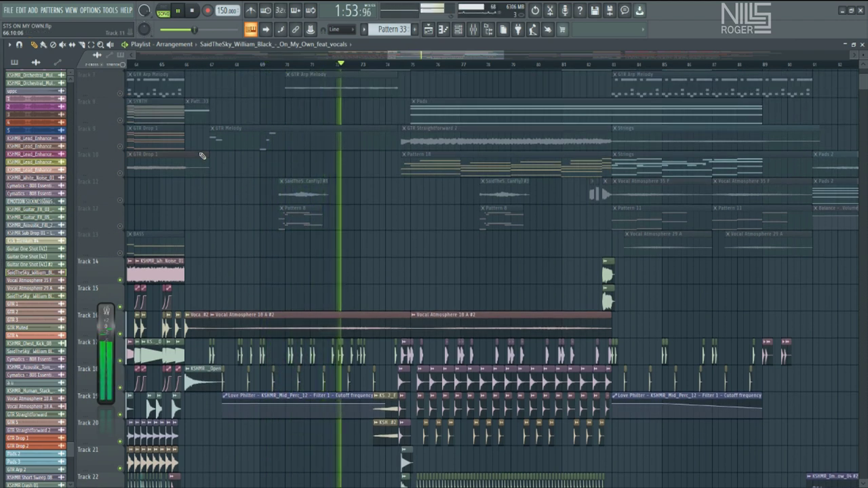
scroll(200, 154, "down", 3)
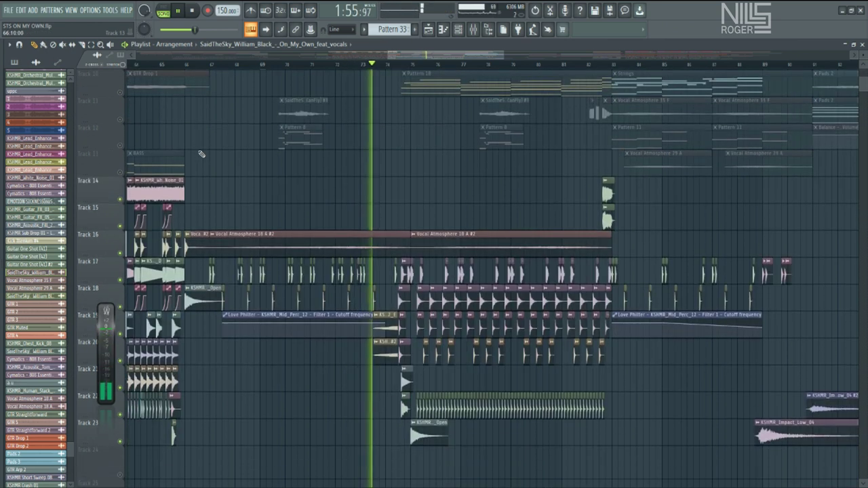
scroll(201, 154, "down", 1)
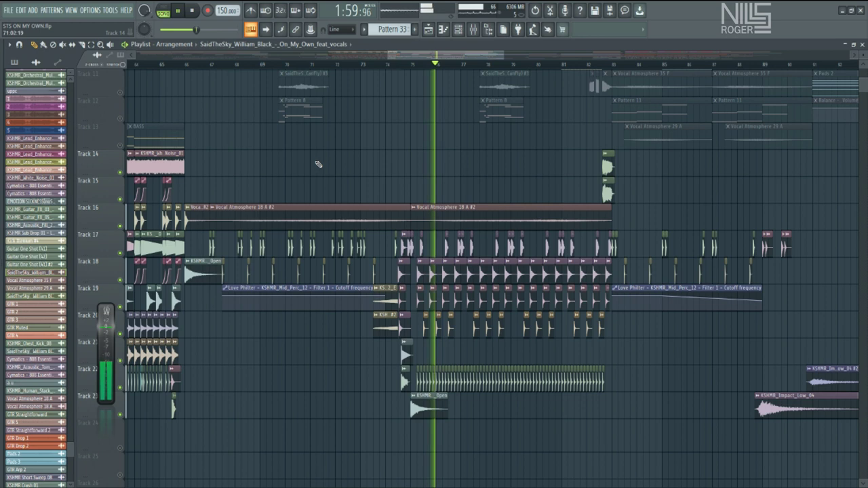
scroll(316, 165, "up", 2)
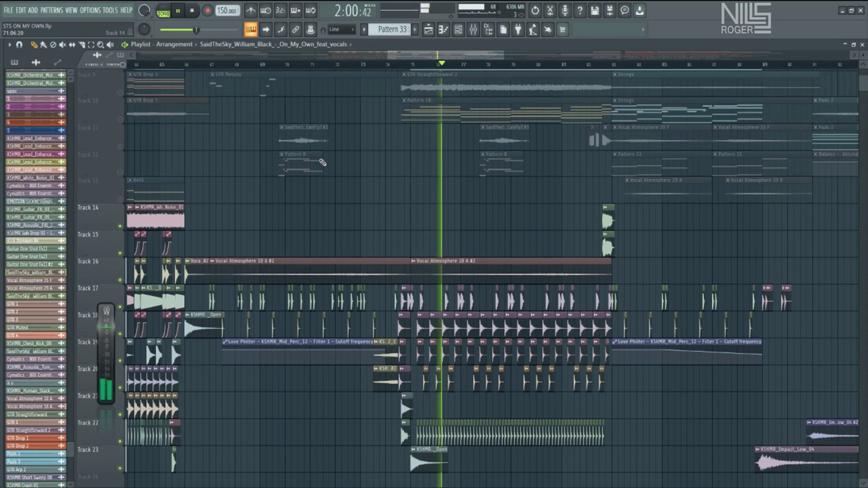
- Switch on Tracks 9 and 10 during playback and mute Track 9 again
left_click(125, 106)
left_click(124, 95)
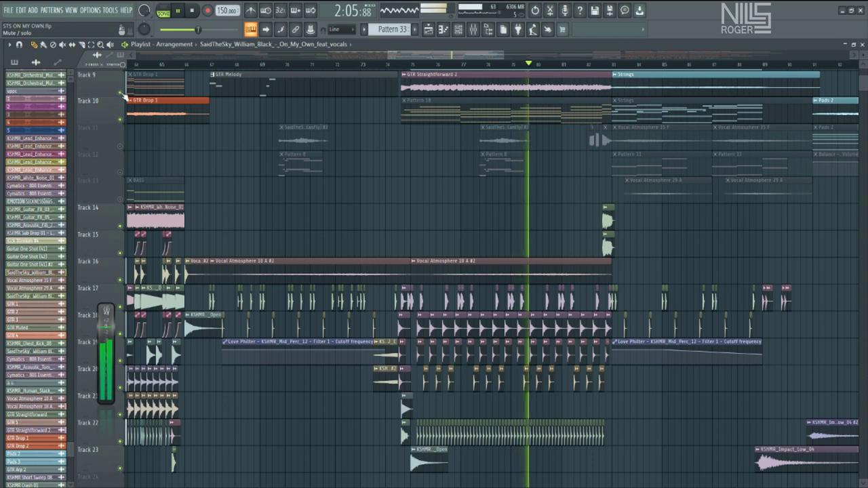
left_click(124, 95)
- Switch on Tracks 13 and 11 to play their Vocal Atmosphere clips after bar 83, and mute both tracks again
left_click_drag(399, 59, 432, 55)
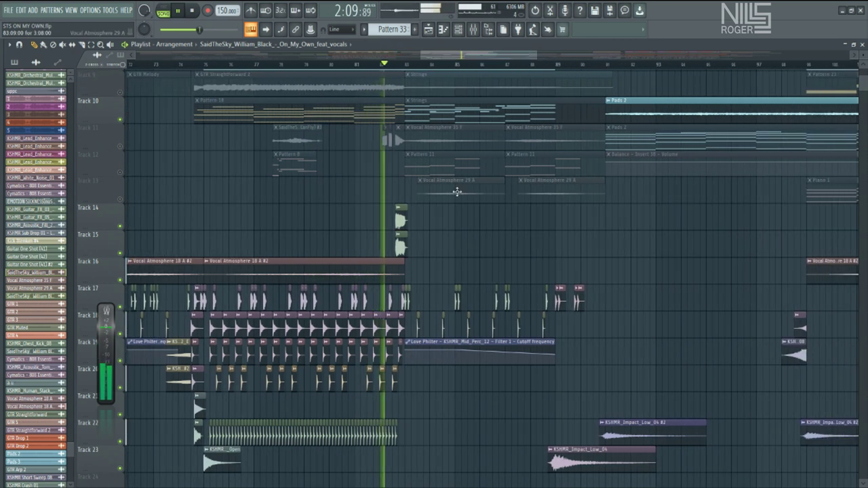
left_click(121, 200)
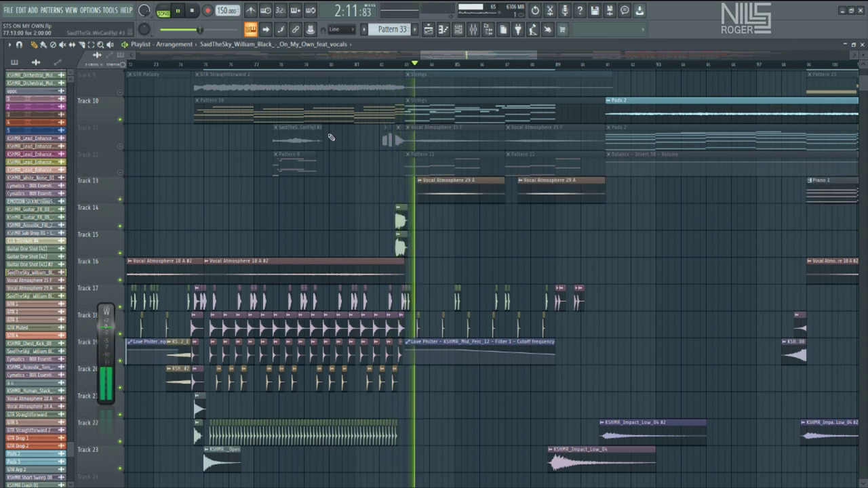
left_click(121, 146)
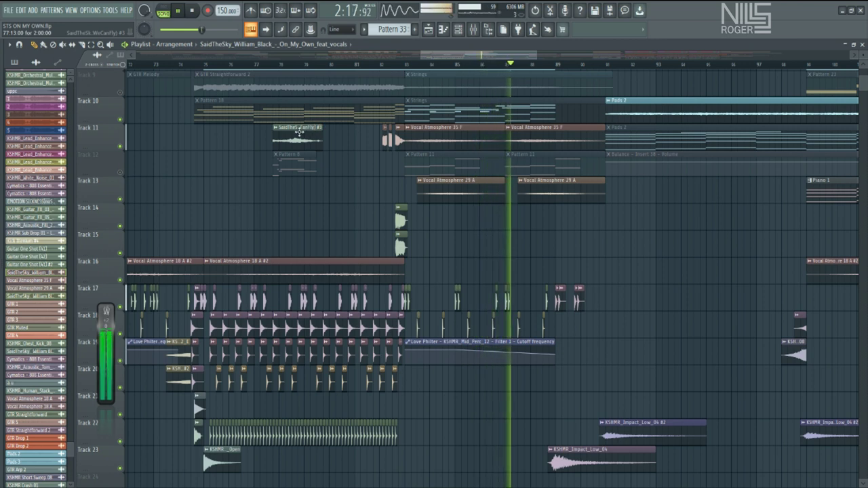
left_click(121, 148)
left_click(120, 199)
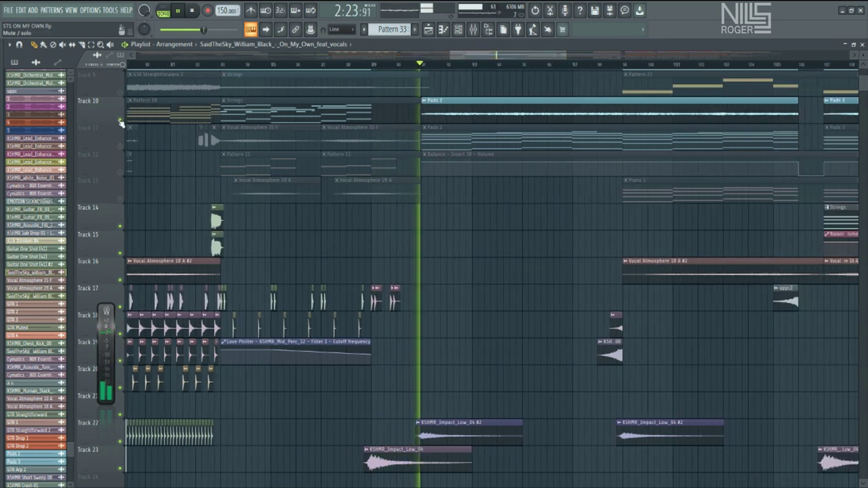
- Mute Track 10 and continue playback from just before bar 98
left_click(120, 120)
left_click_drag(463, 55, 486, 57)
left_click(413, 67)
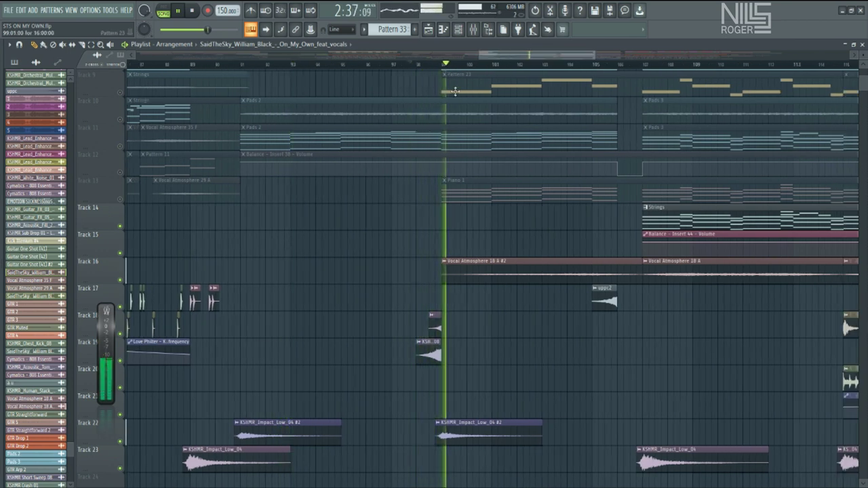
- Switch on Track 13 with the Piano 1 pattern and mute the Strings on Track 14 while playing towards the second drop
left_click(120, 199)
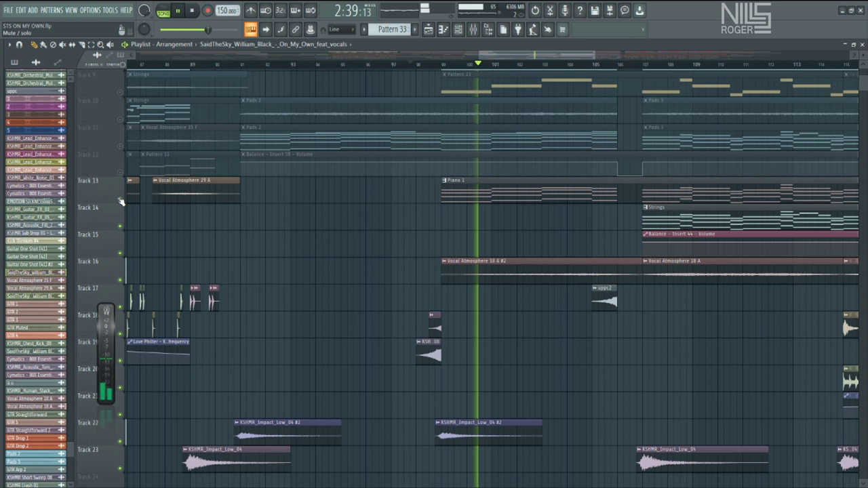
left_click_drag(505, 56, 546, 56)
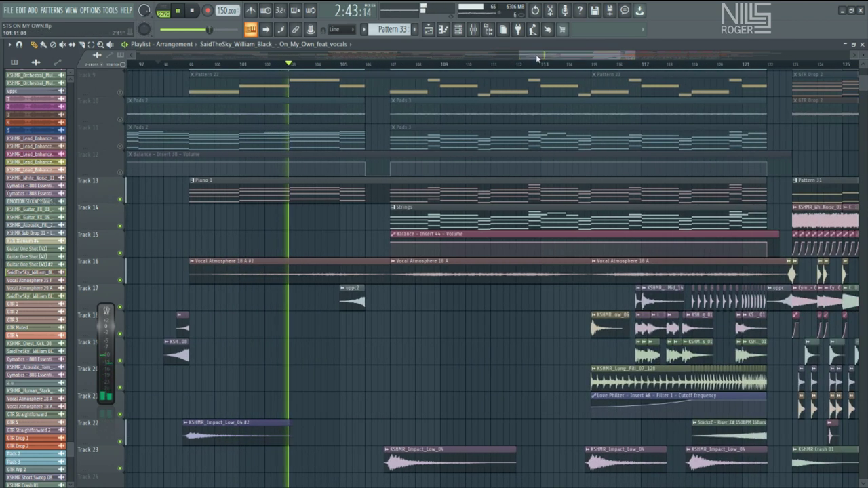
left_click(120, 226)
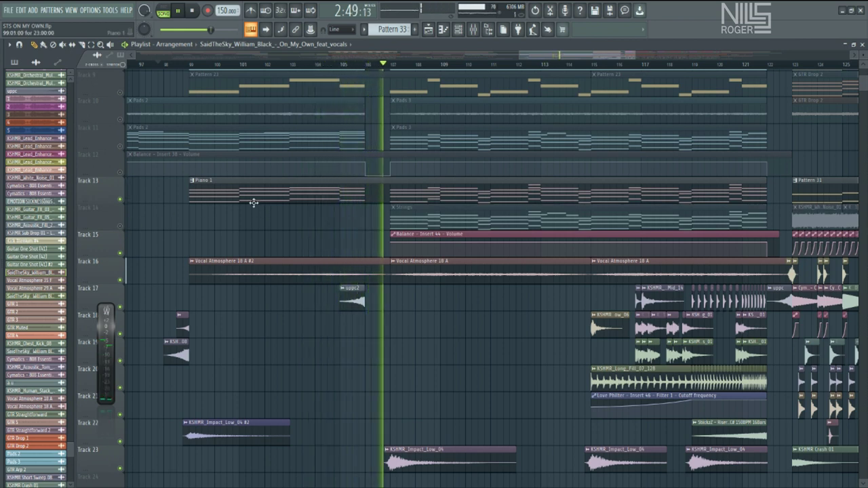
left_click_drag(536, 53, 564, 53)
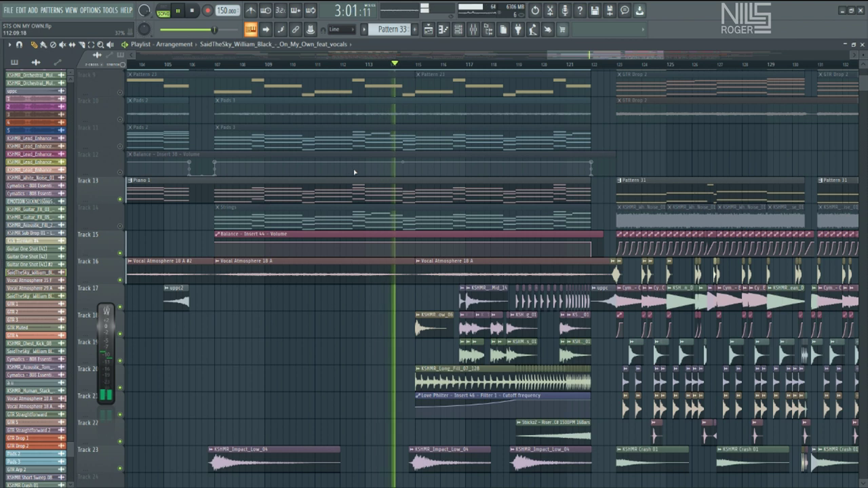
scroll(351, 173, "up", 3)
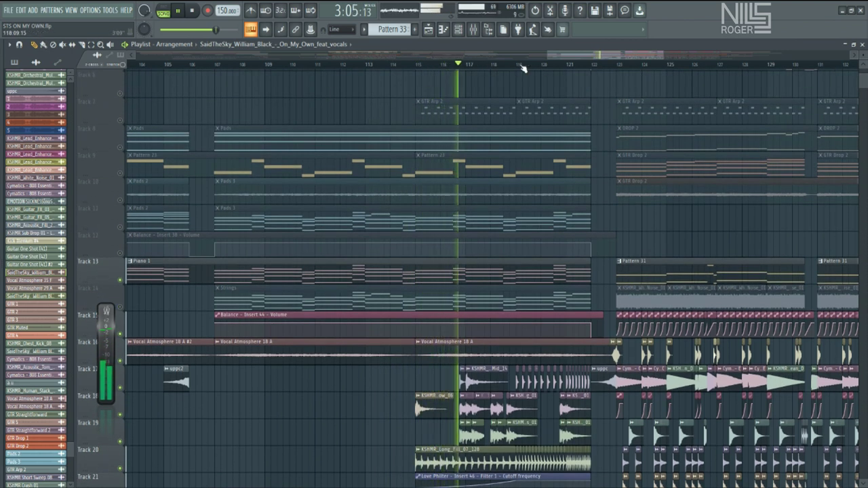
- Mute the piano on Track 13 and switch on Track 14 with the white noise clips while playing through the second drop
left_click_drag(555, 59, 576, 53)
scroll(523, 160, "down", 5)
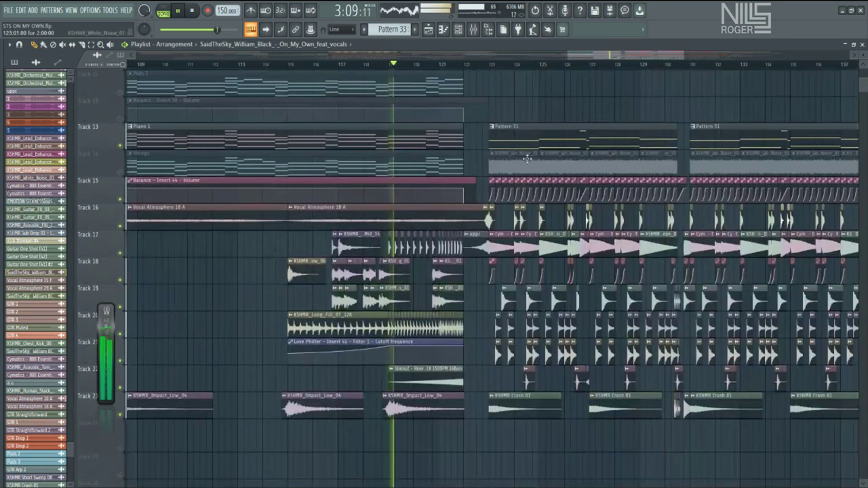
scroll(526, 159, "up", 1)
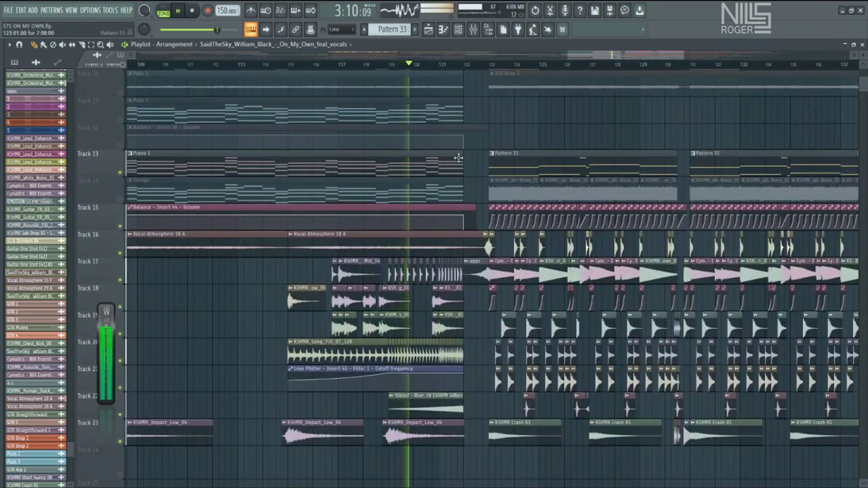
left_click(121, 174)
left_click(122, 199)
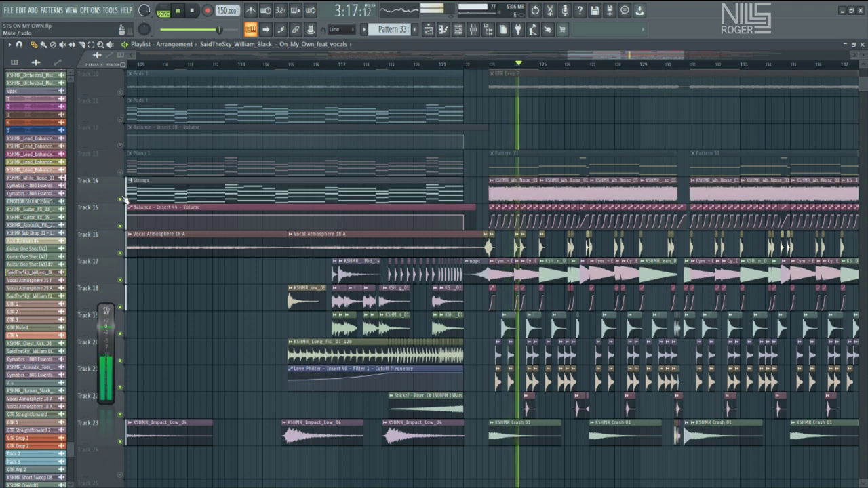
scroll(513, 201, "up", 1)
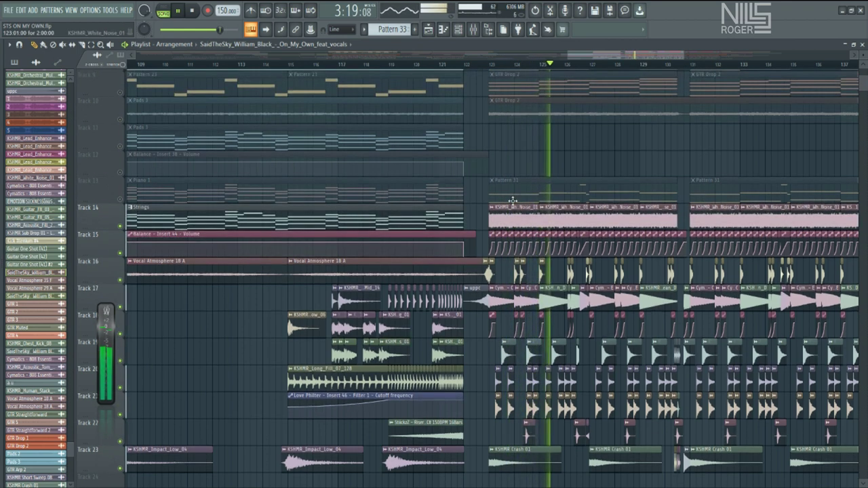
left_click_drag(590, 55, 627, 59)
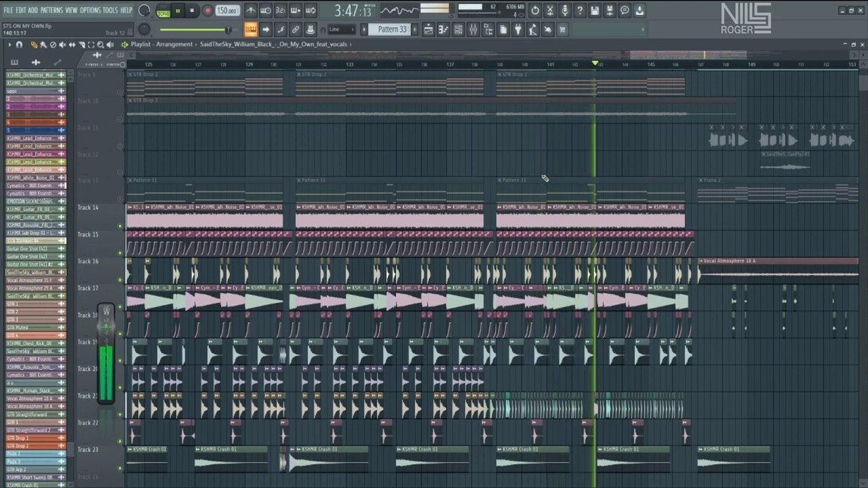
mouse_move(639, 60)
left_mouse_down()
mouse_move(657, 59)
mouse_move(638, 61)
left_mouse_up()
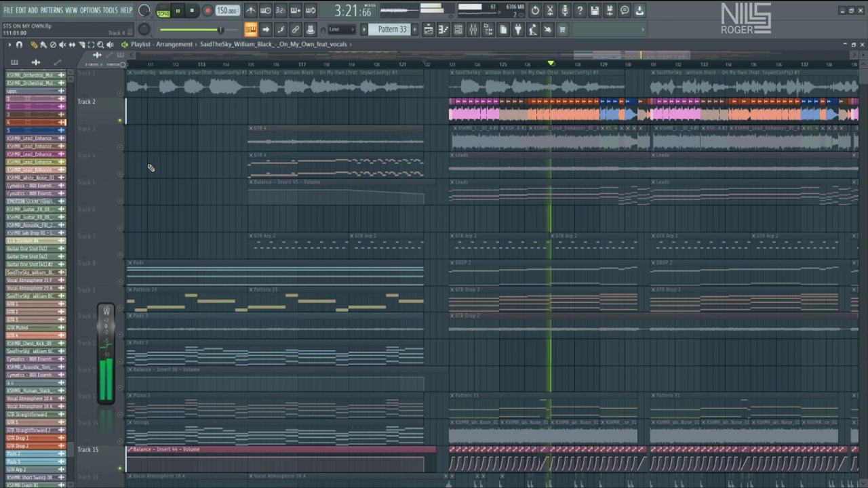
- Examine the audio clip settings of the first vocal chop on Track 2 and the first KSHMR Lead Enhancer clip on Track 3
double_click(470, 112)
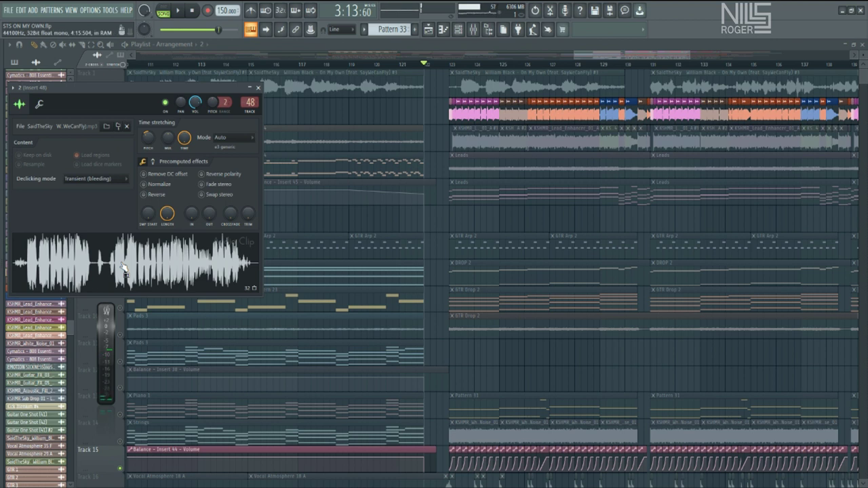
key("Escape")
key("space")
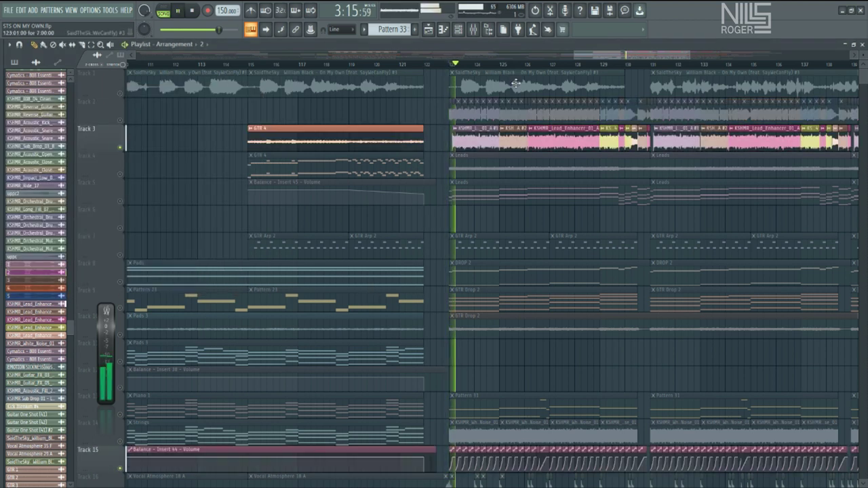
double_click(466, 135)
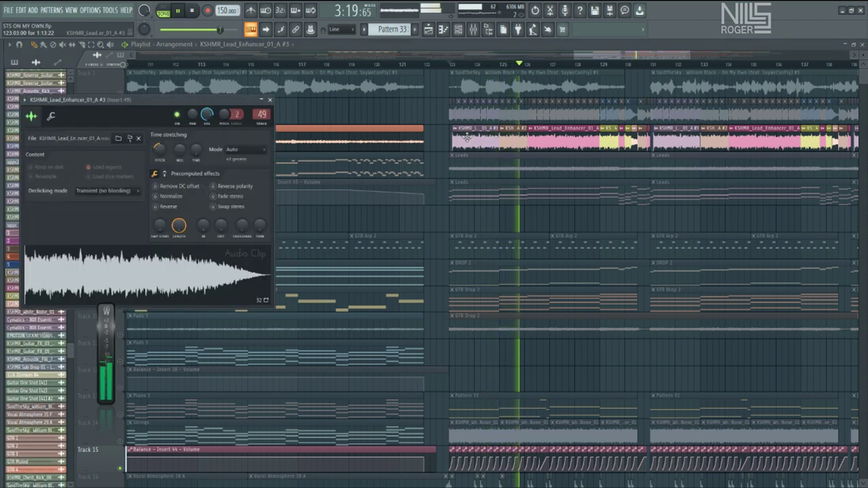
left_click(269, 100)
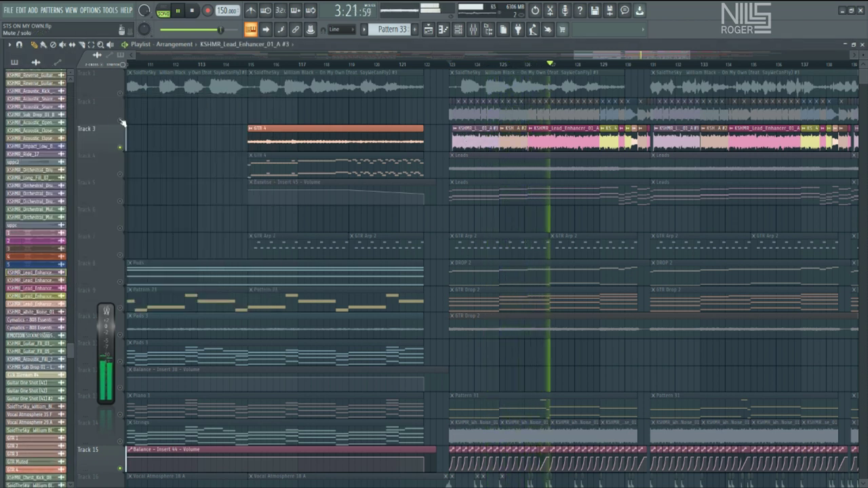
- Switch on the Leads on Track 4 and mute the vocal chops and Lead Enhancer layers on Tracks 2 and 3
left_click(121, 122)
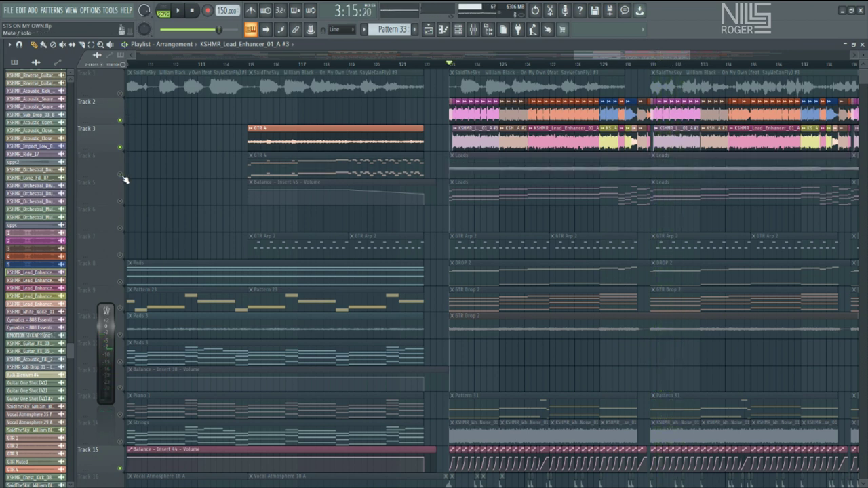
left_click(122, 175)
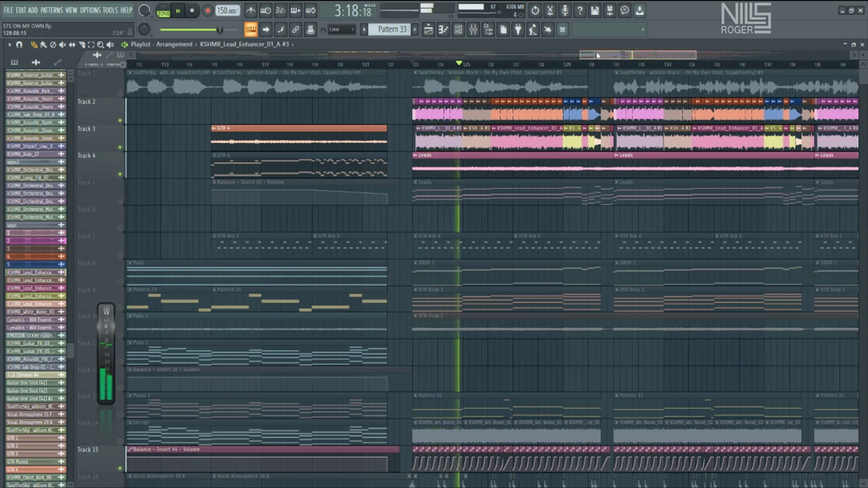
left_click(122, 148)
left_click(122, 122)
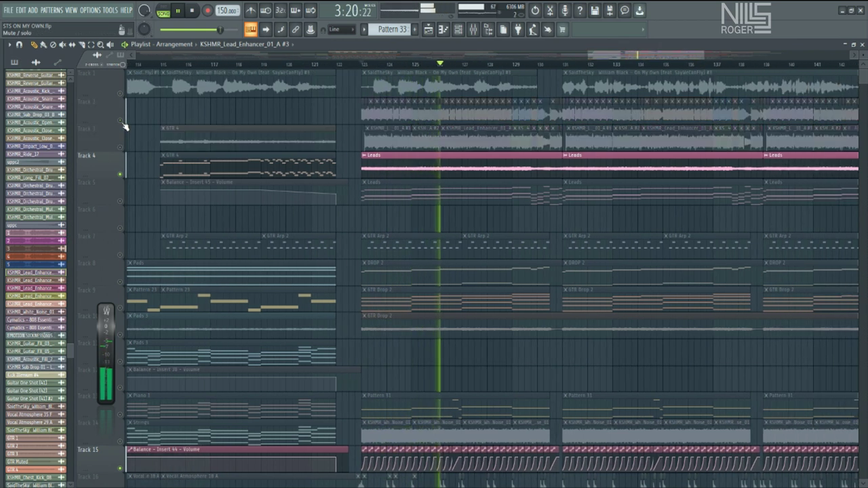
- Switch Tracks 2 and 3 back on one after the other to layer them with the Leads
left_click(122, 122)
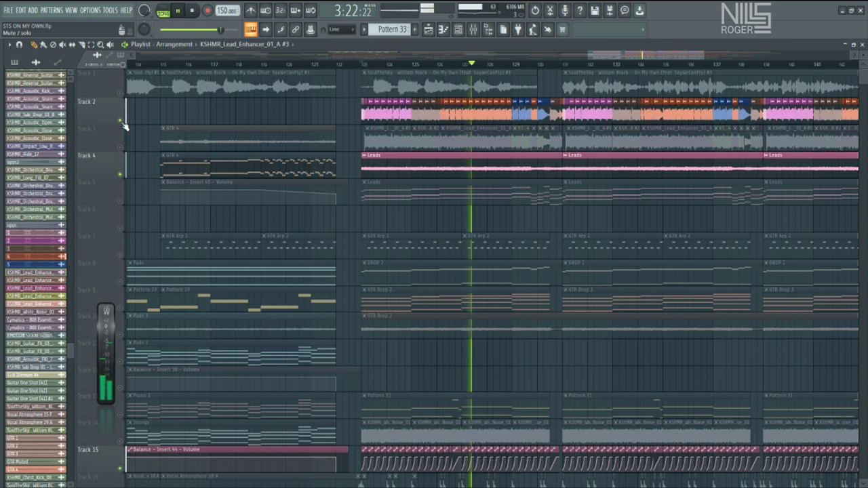
left_click(122, 148)
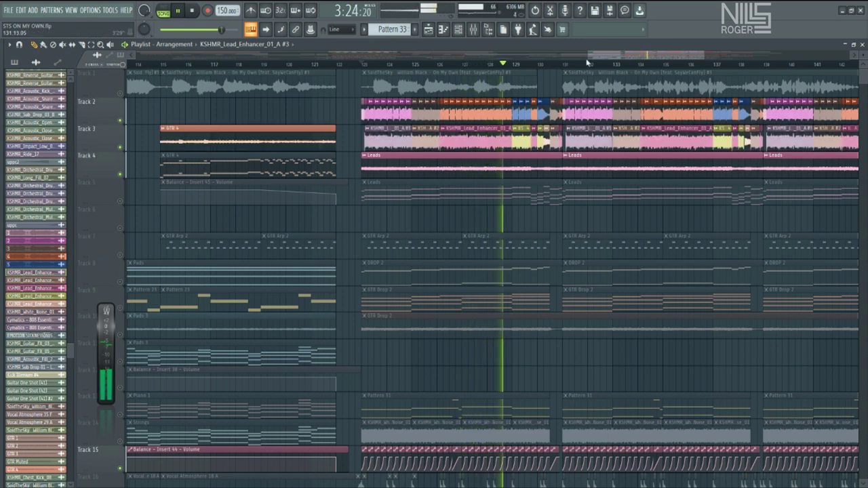
left_click_drag(593, 55, 606, 55)
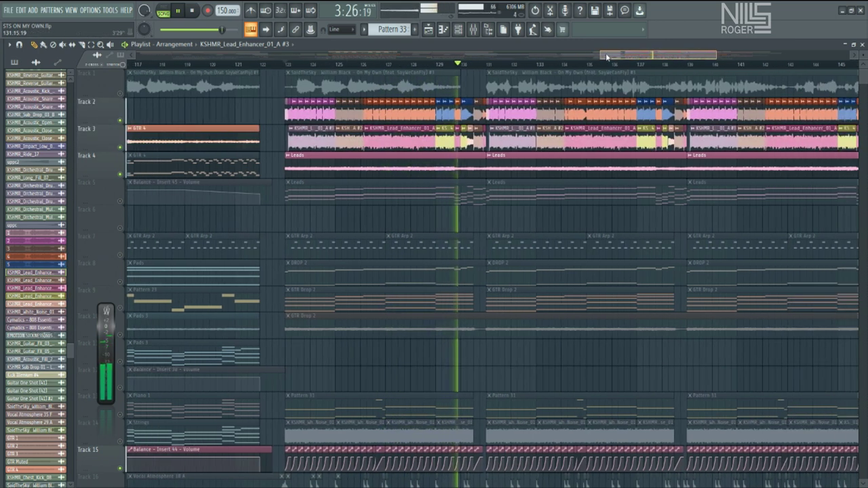
- Open the mixer and inspect Little AlterBoy, Fruity Fast Dist and Fruity Reeverb 2 on Insert 48
left_click(480, 32)
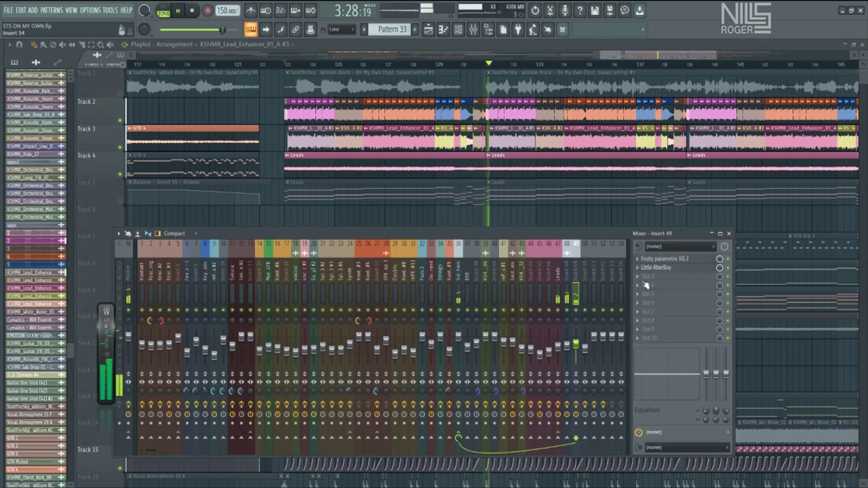
left_click(567, 288)
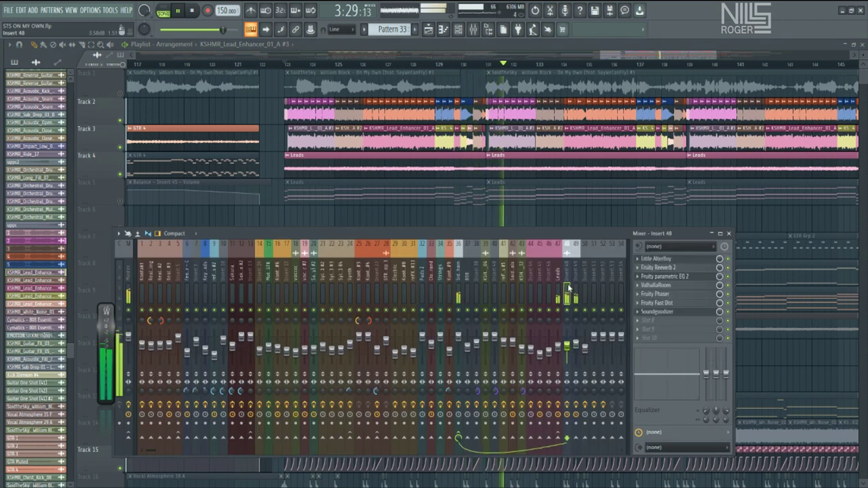
left_click(666, 259)
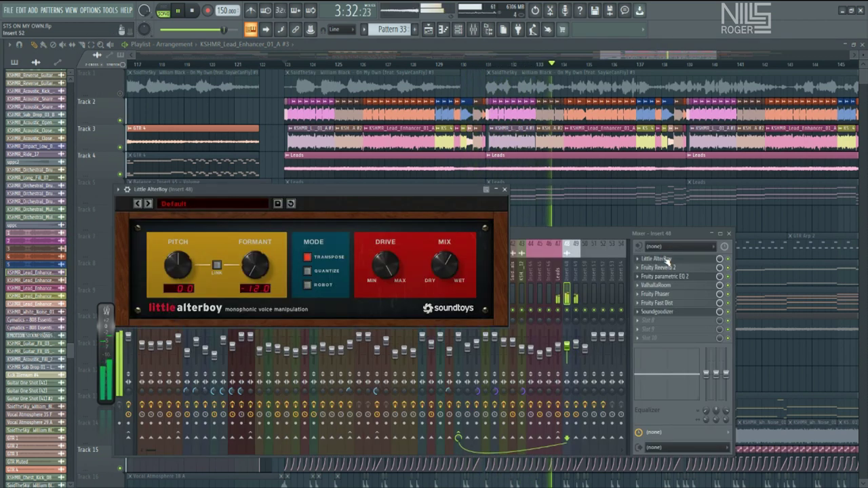
left_click(667, 260)
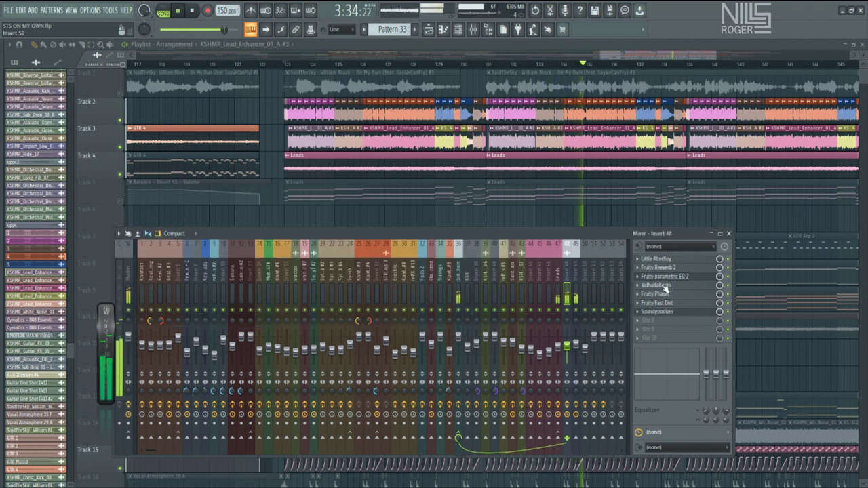
left_click(660, 303)
left_click(659, 303)
left_click(659, 268)
left_click(659, 268)
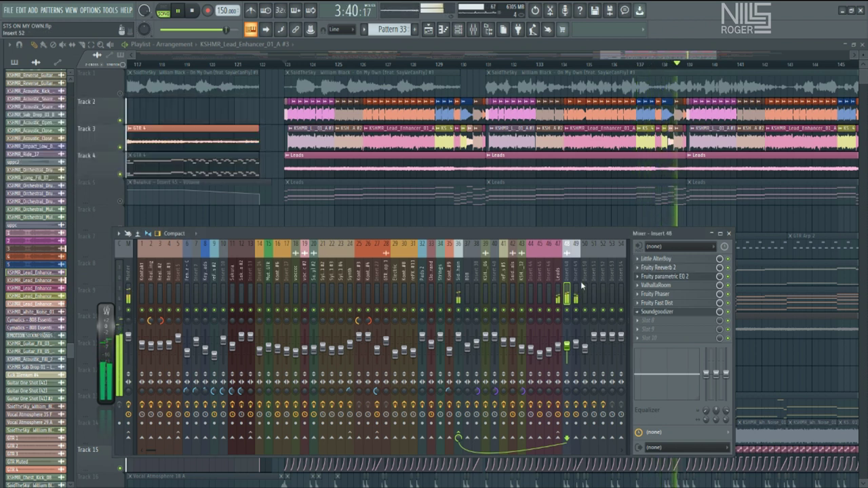
- Inspect Soundgoodizer on the Leads insert and on Insert 48, and close the mixer
left_click(557, 273)
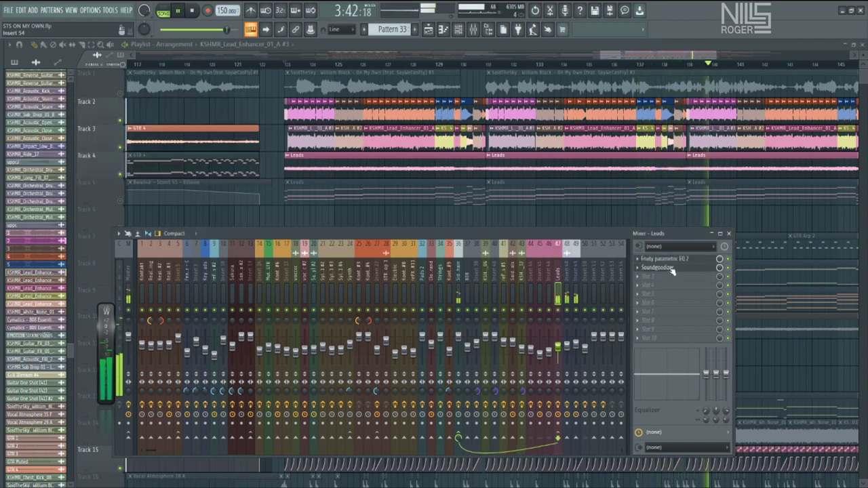
left_click(670, 268)
left_click(668, 268)
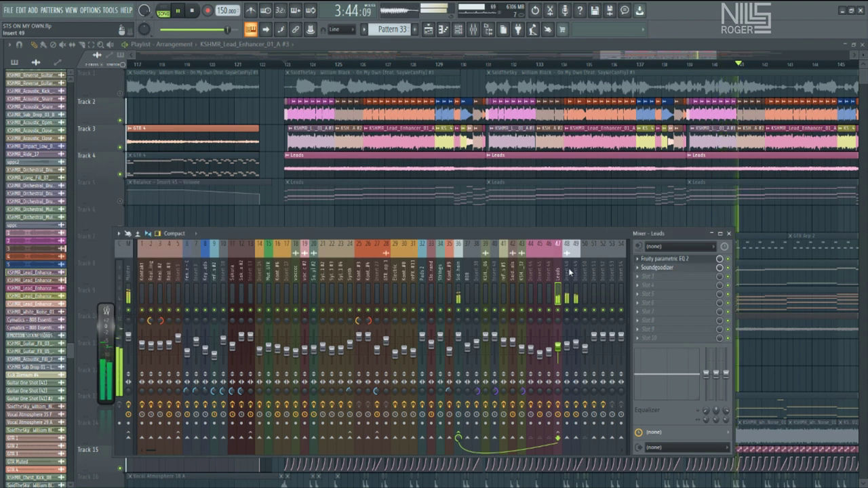
left_click(570, 273)
left_click(658, 312)
left_click(658, 312)
left_click(524, 208)
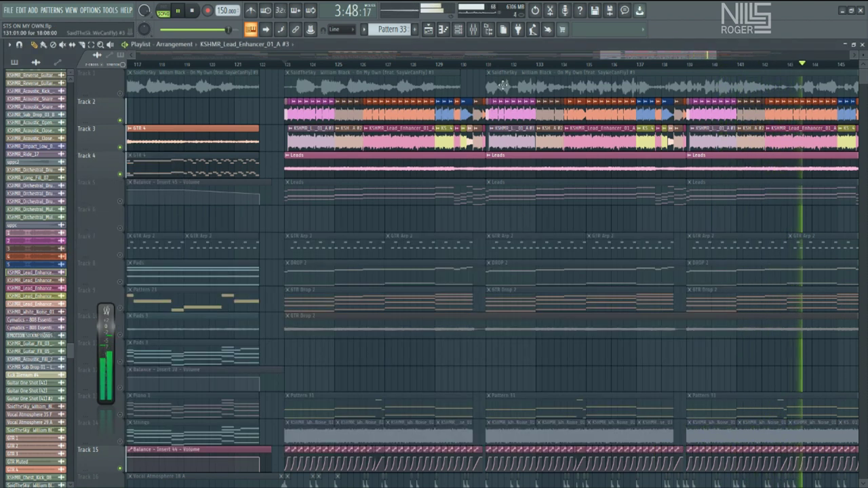
- Stop playback and switch on Track 14 and the atmosphere, drum and effects Tracks 16 to 23
scroll(187, 242, "down", 2)
key("space")
scroll(187, 242, "down", 3)
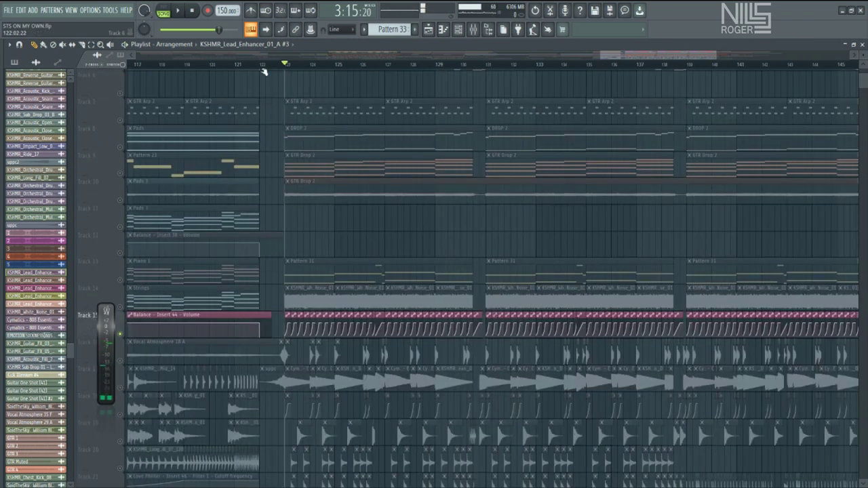
scroll(129, 309, "down", 2)
left_click(120, 307)
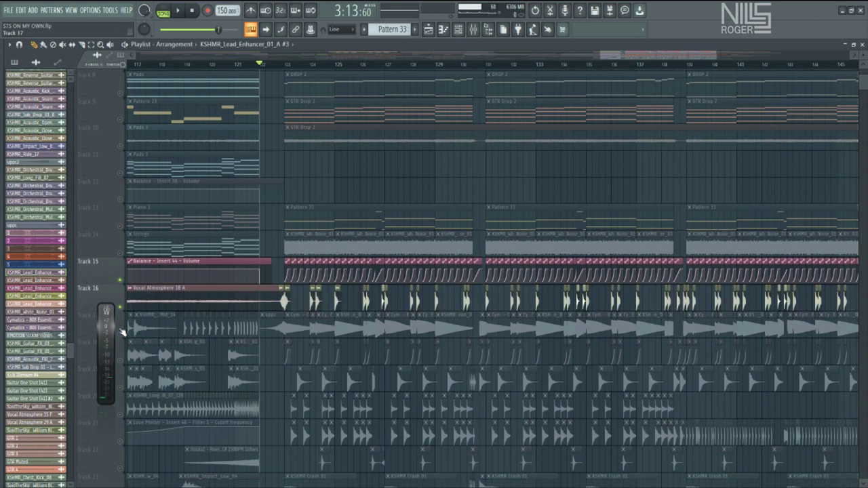
left_click(120, 334)
left_click(121, 361)
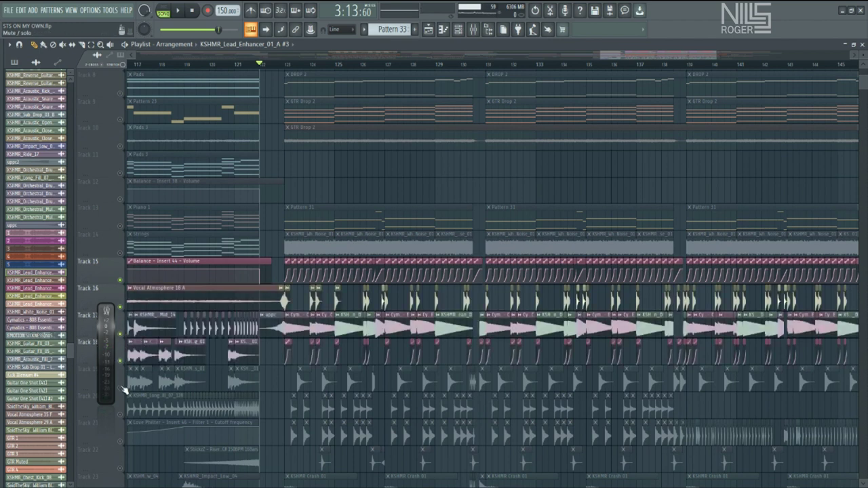
left_click(121, 388)
left_click(120, 415)
left_click(121, 442)
scroll(120, 434, "down", 2)
left_click(120, 415)
scroll(258, 339, "up", 6)
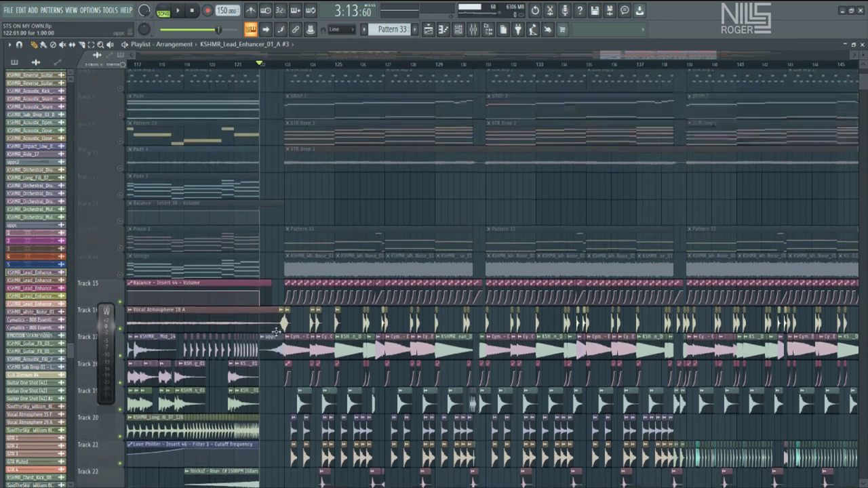
scroll(349, 318, "up", 3)
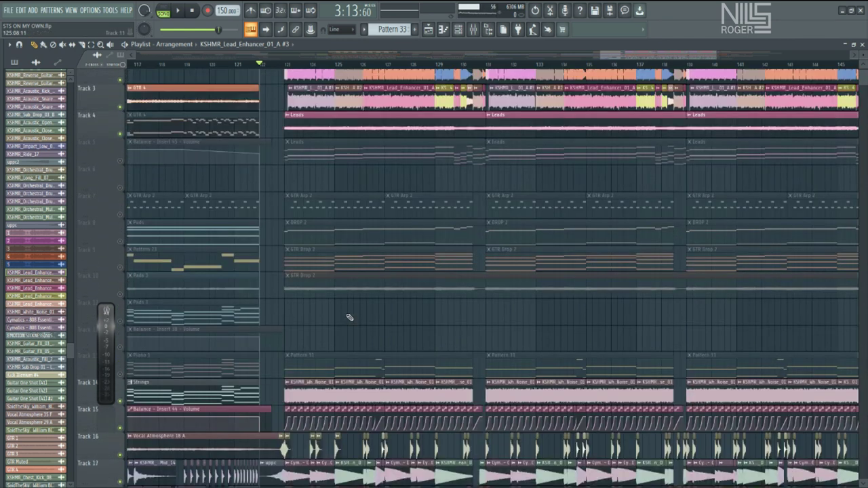
- Play the second drop and bring in Tracks 9 and 10 and the GTR Arp 2 on Track 7
key("space")
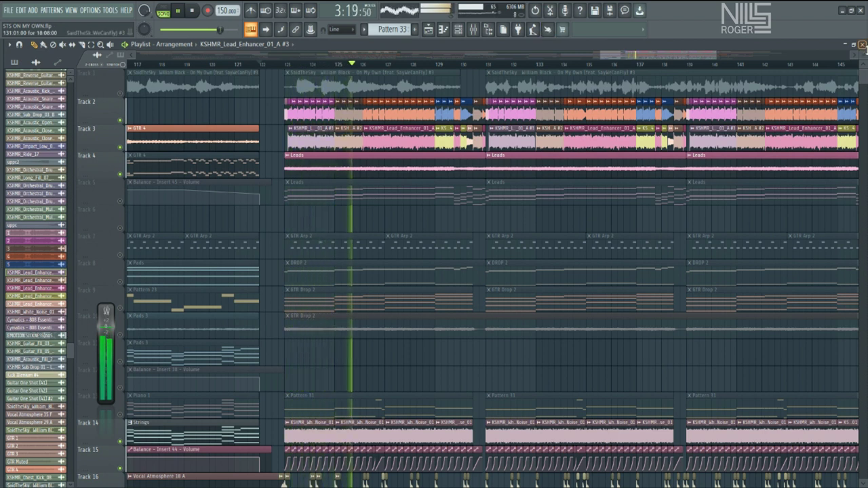
scroll(716, 165, "down", 3)
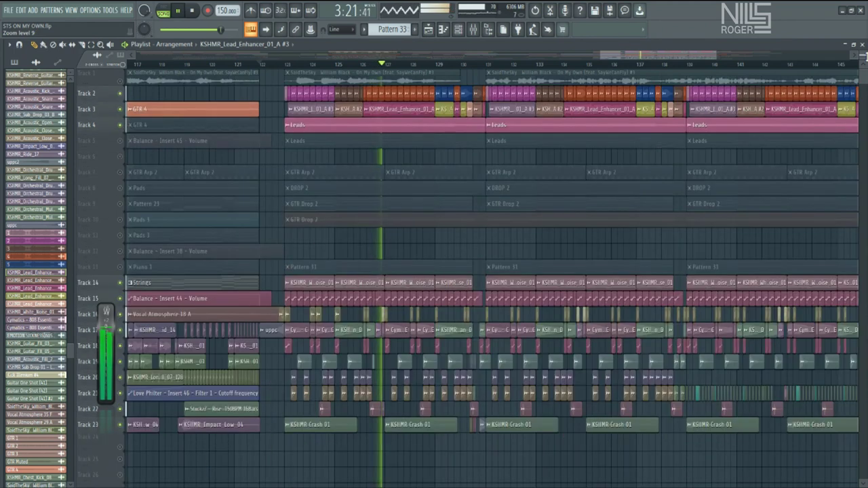
scroll(712, 169, "down", 2)
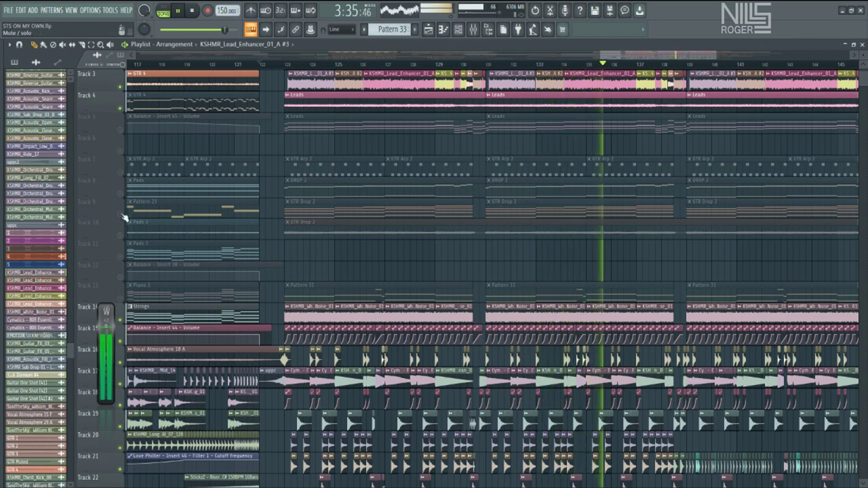
left_click(121, 236)
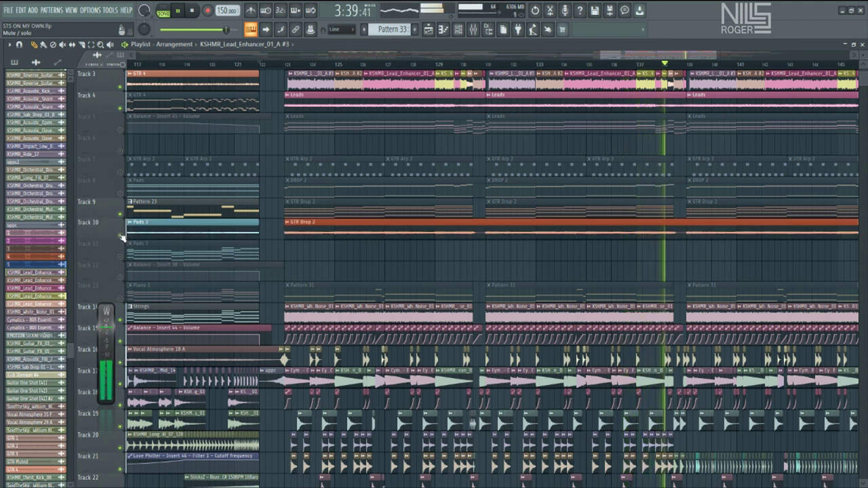
left_click(121, 172)
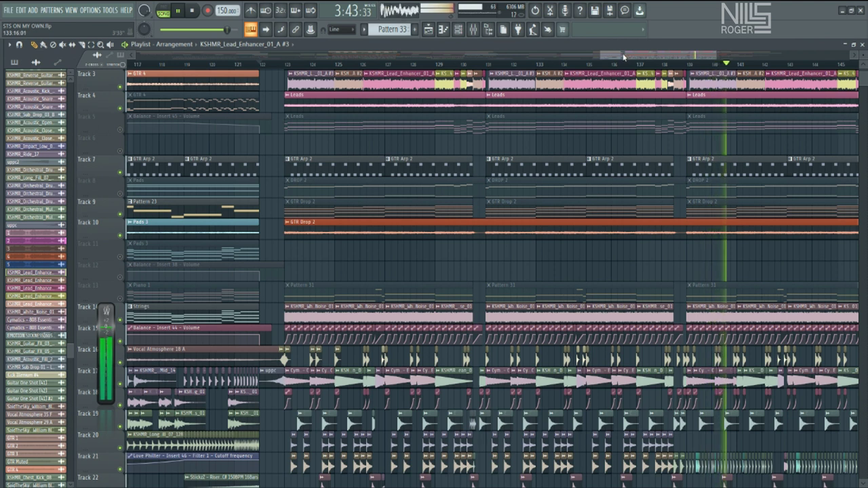
- Switch on the vocal clips on Track 11 and mute Tracks 3 and 16 while playing into the section after bar 147
left_click_drag(623, 57, 698, 56)
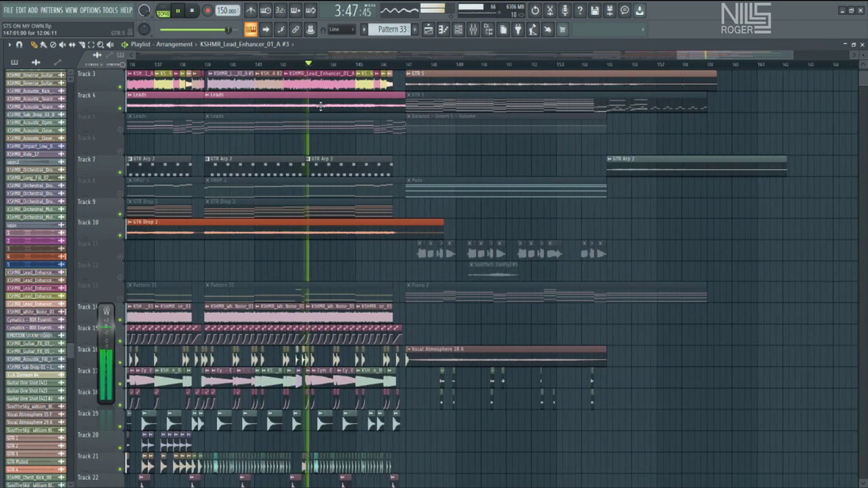
left_click(122, 256)
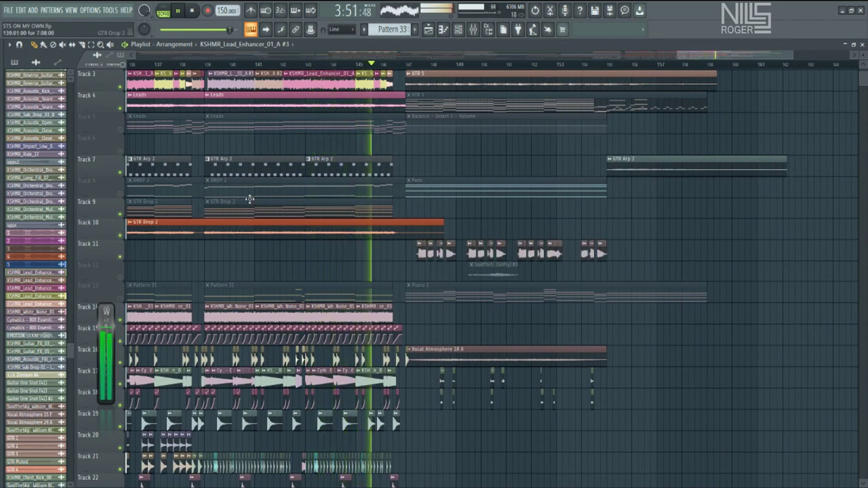
left_click(121, 87)
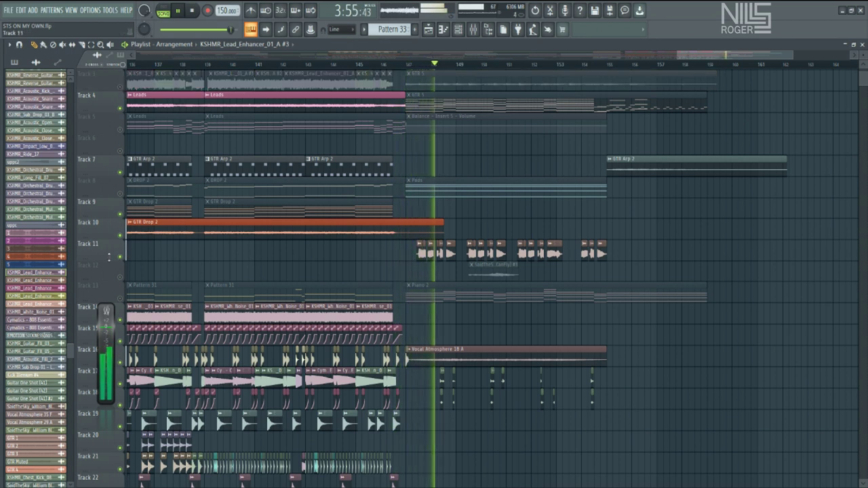
left_click(122, 256)
left_click(124, 258)
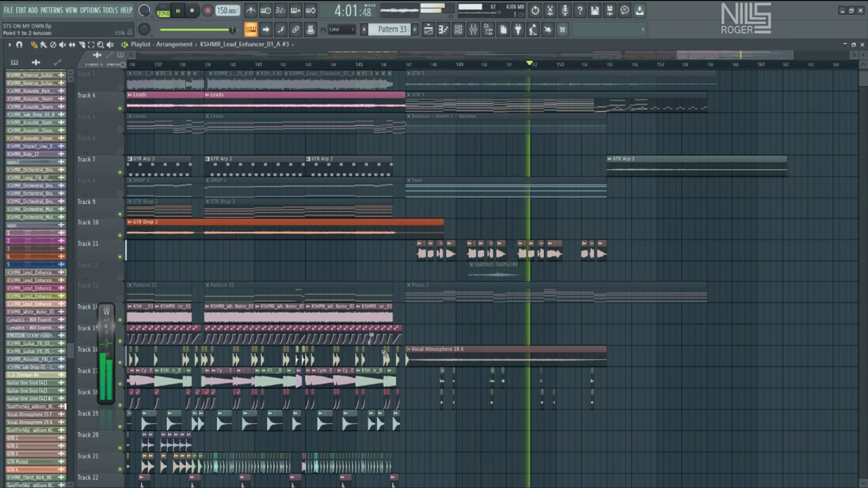
left_click(126, 364)
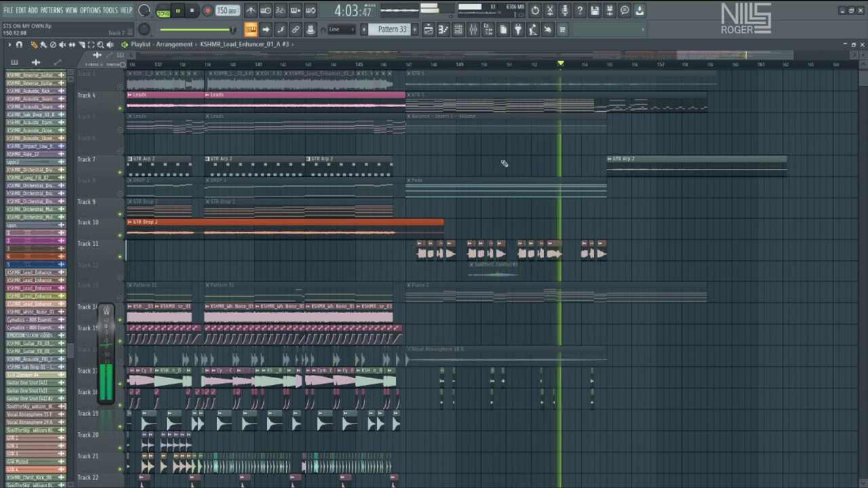